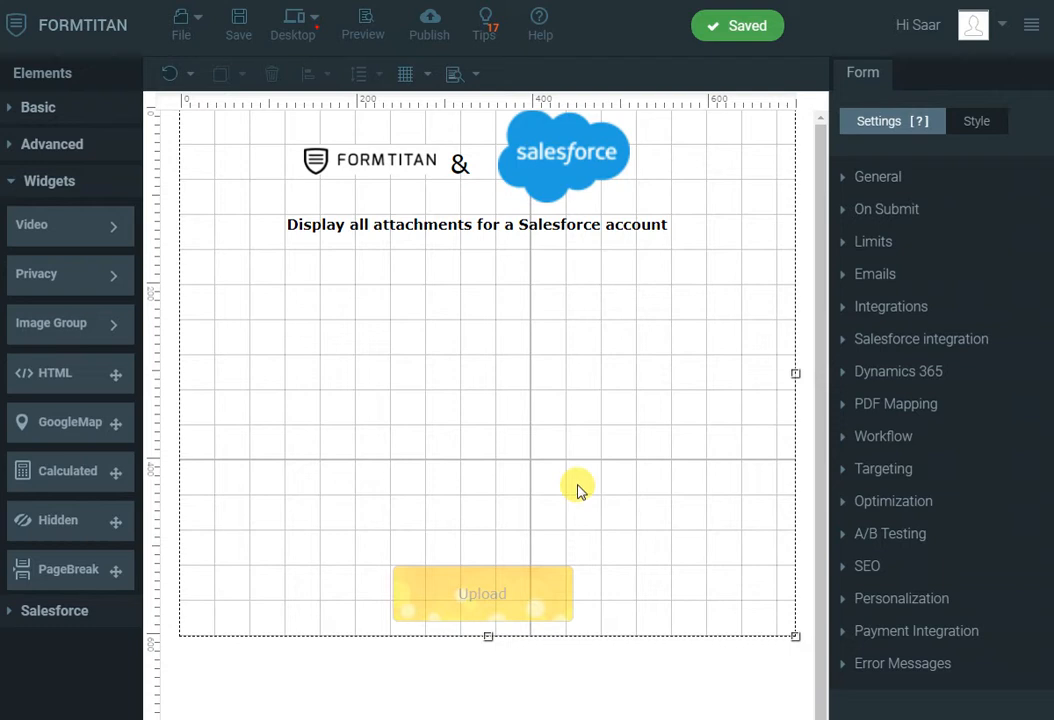
Add a dropdown element below the form's heading at the left edge and label it Account
click(40, 109)
click(71, 443)
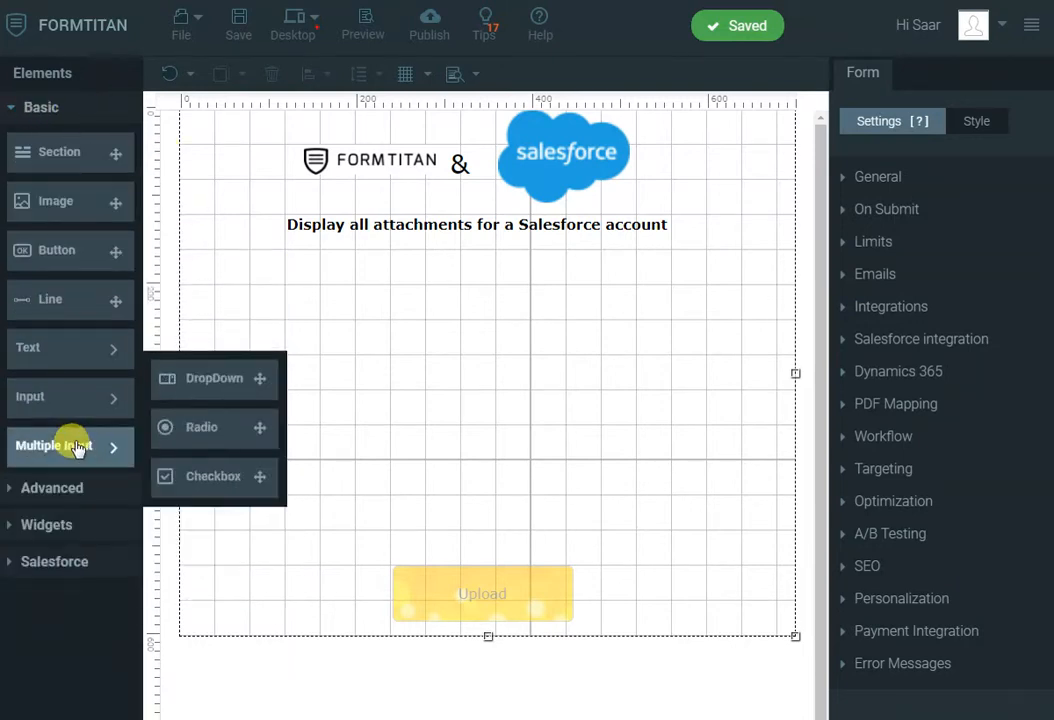
drag(200, 378, 252, 260)
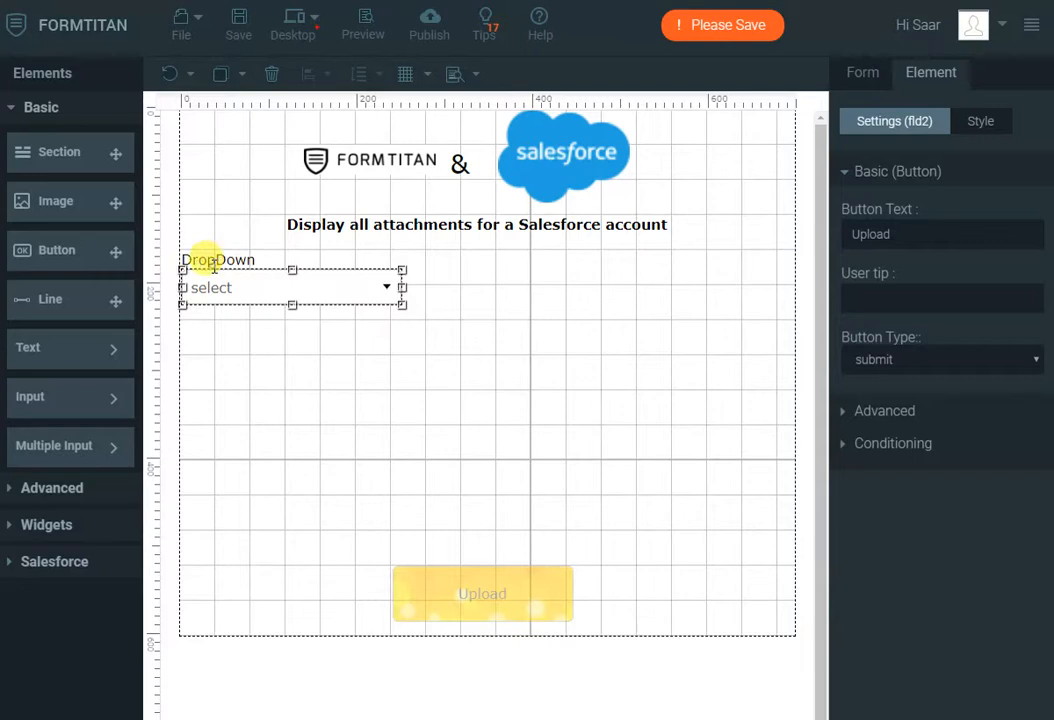
double_click(207, 259)
text(Account)
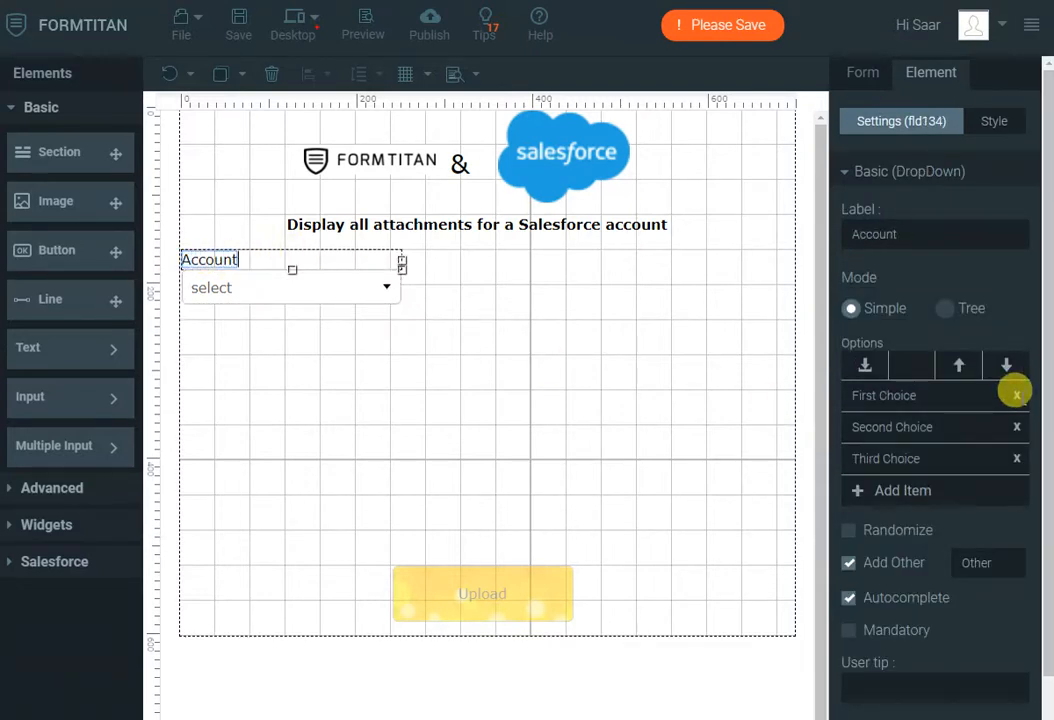
Remove the three default choices from the Account dropdown and disable its Add Other option
click(1017, 400)
click(1017, 400)
click(1017, 400)
click(847, 468)
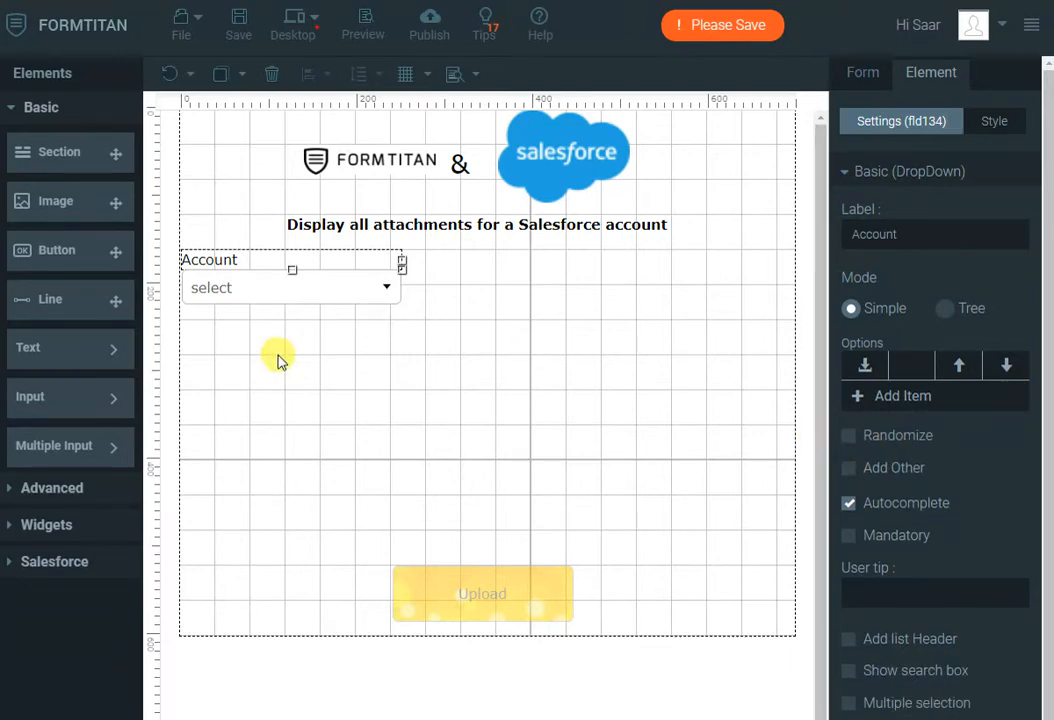
Add an ImageSlider widget to the form and delete all of its image entries except the first
click(78, 525)
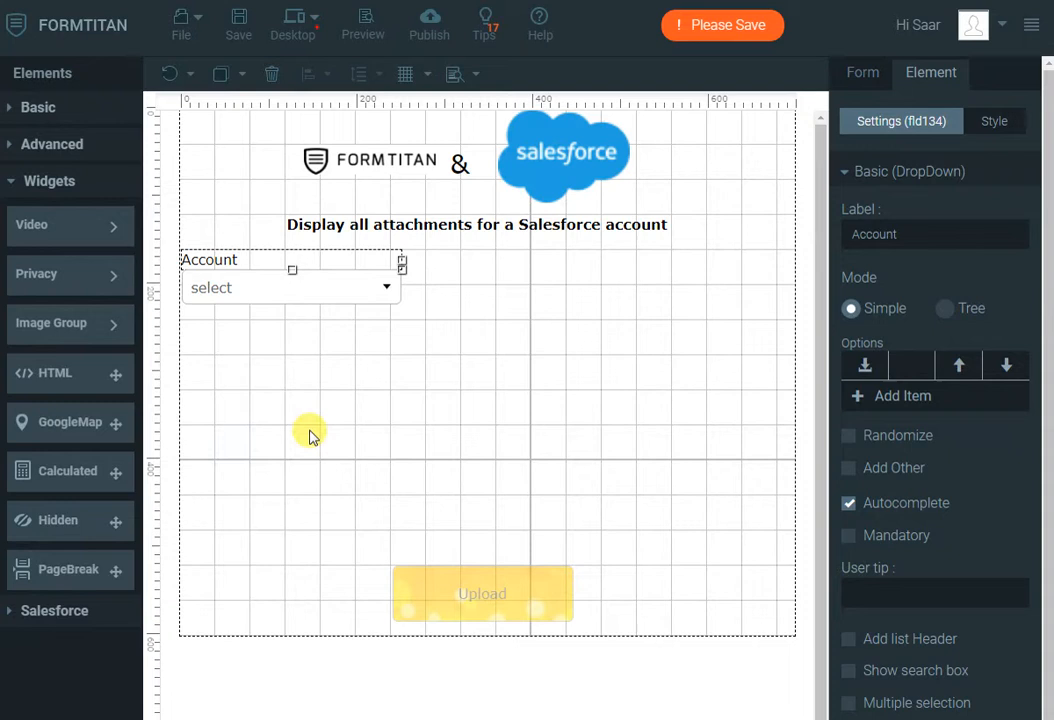
mouse_move(97, 342)
drag(185, 306, 518, 271)
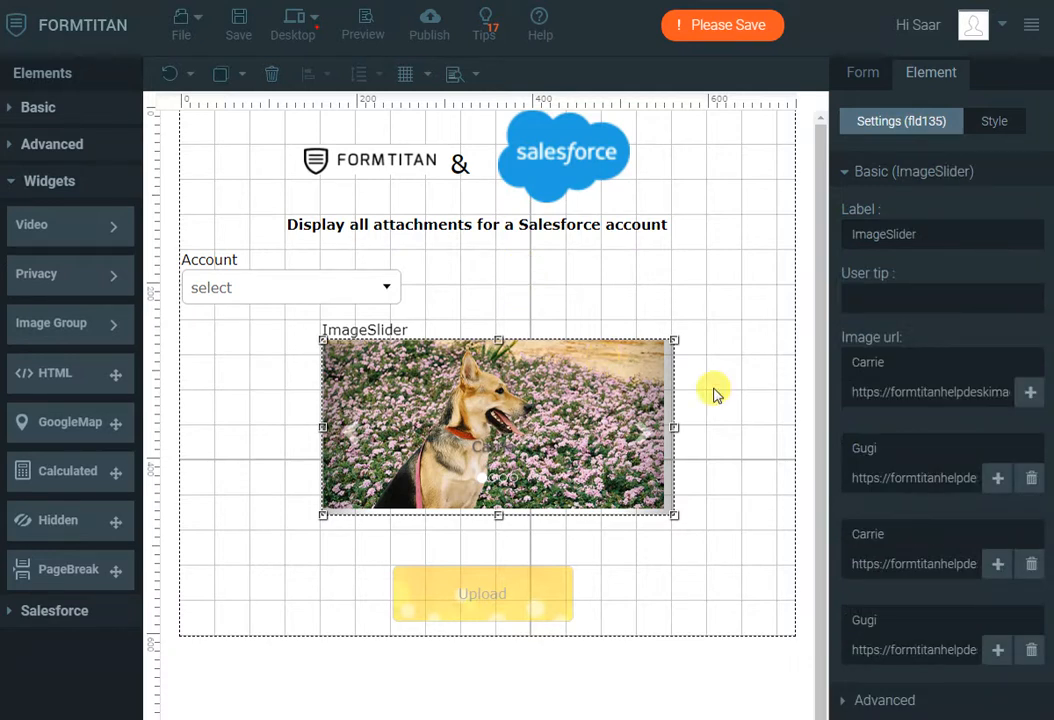
click(1030, 478)
click(1030, 478)
click(1030, 478)
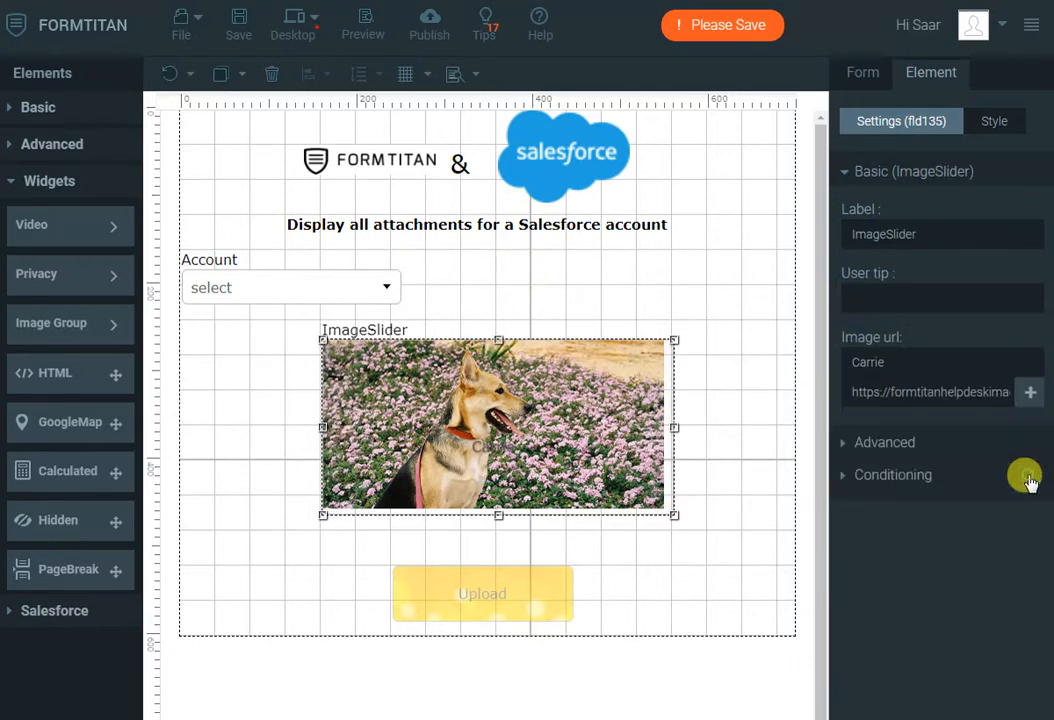
Shrink the image slider, hide its label and place it beneath the heading along the form's right edge
drag(674, 516, 710, 311)
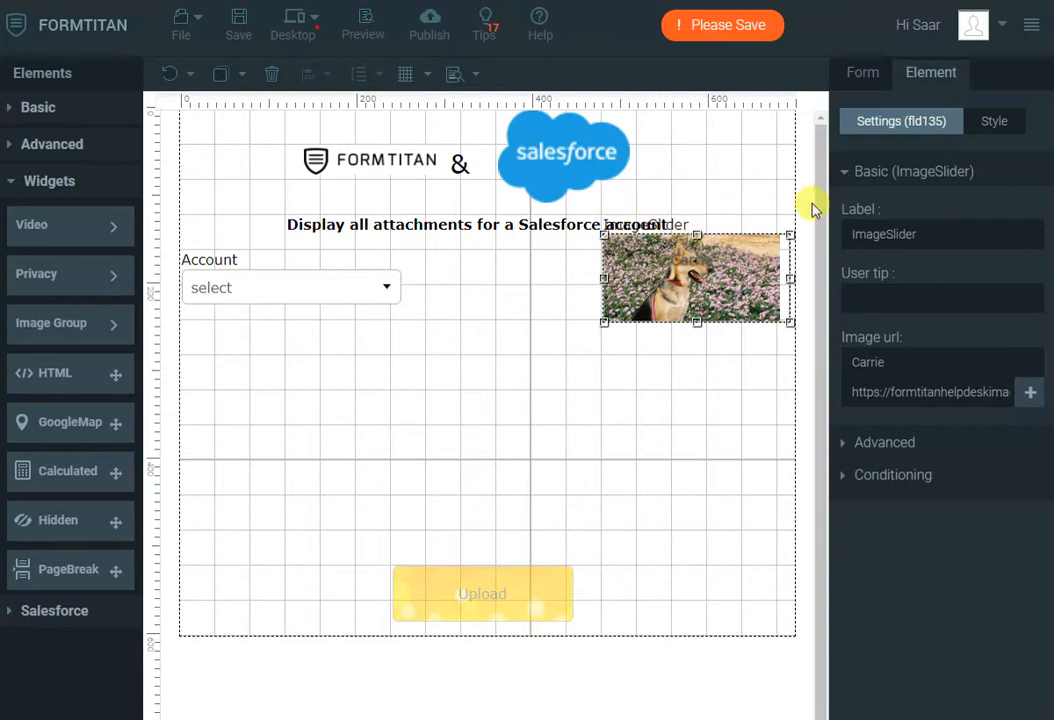
click(994, 121)
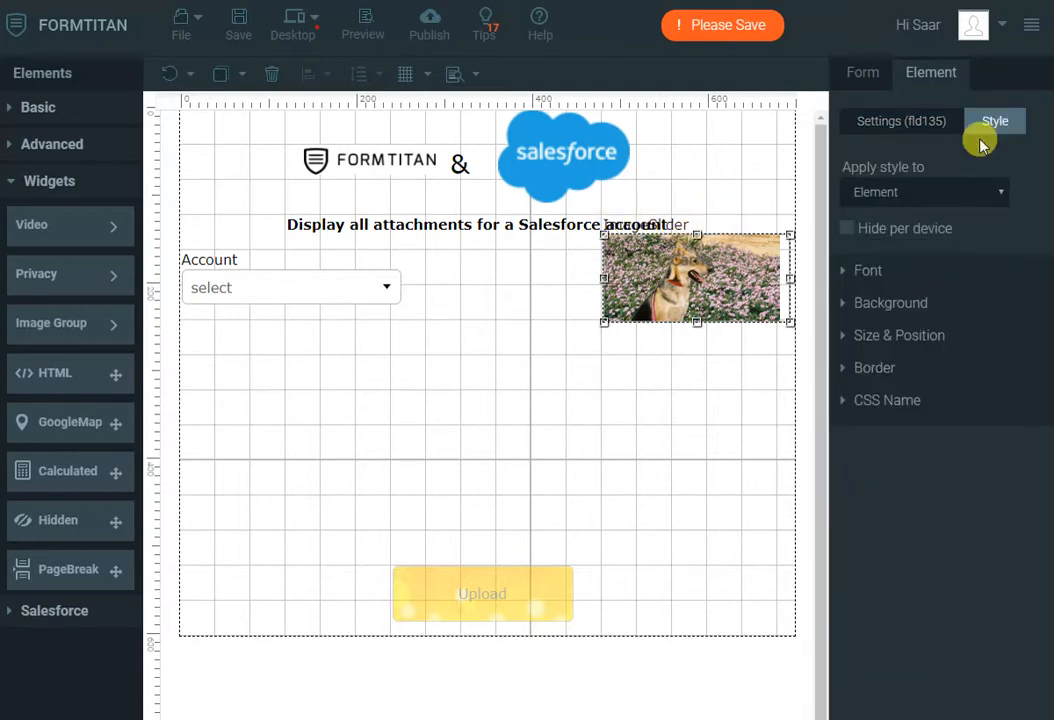
click(882, 192)
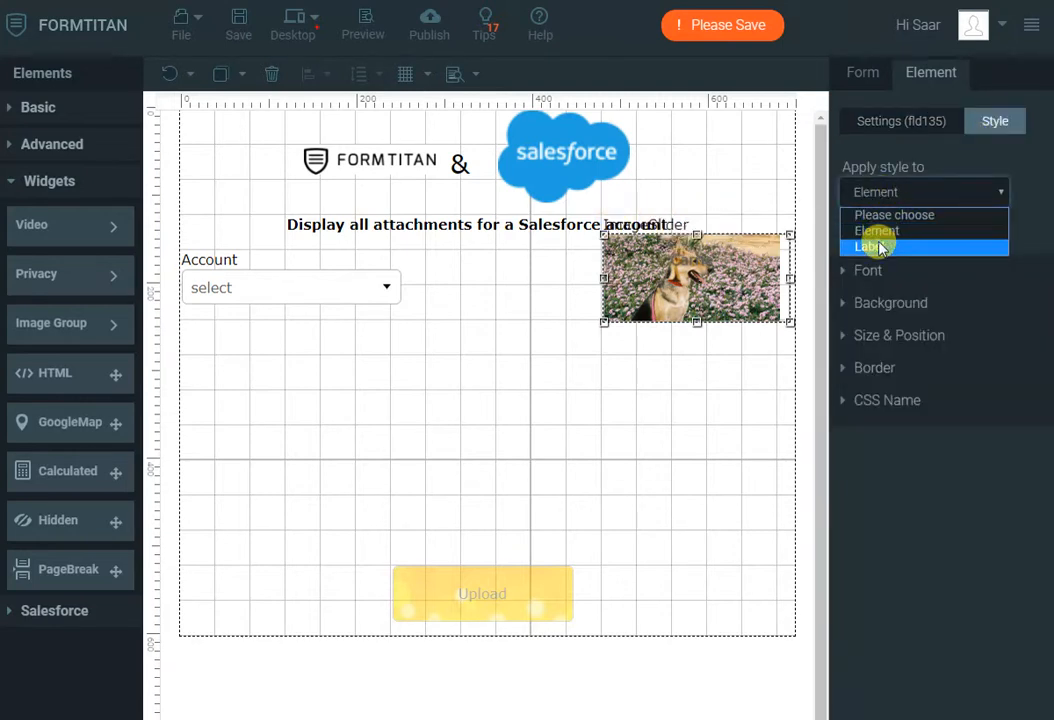
click(875, 245)
click(851, 229)
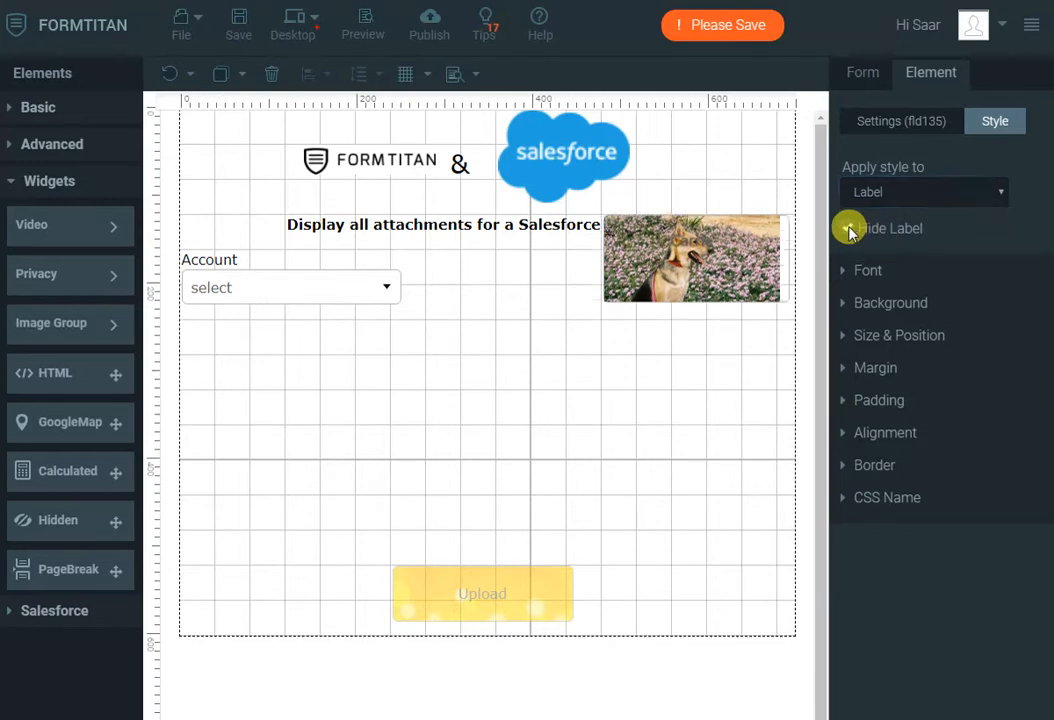
drag(737, 272, 736, 307)
Clear the title and URL of the image slider's remaining image, leaving the slider empty
click(895, 123)
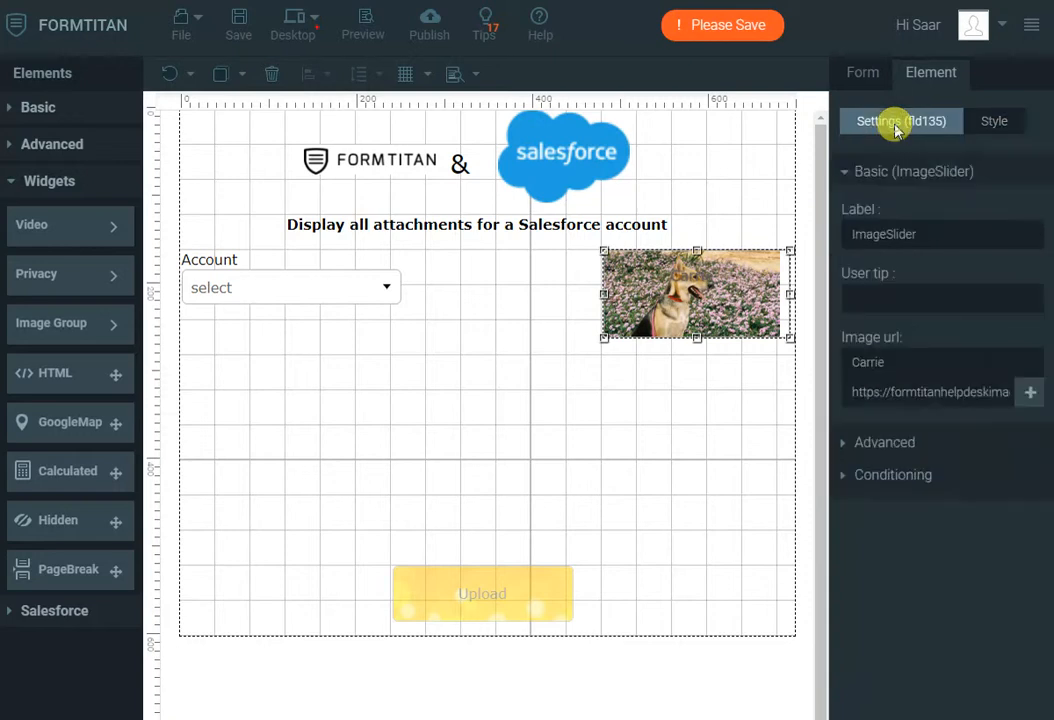
drag(901, 356, 778, 370)
key(BackSpace)
triple_click(900, 391)
key(BackSpace)
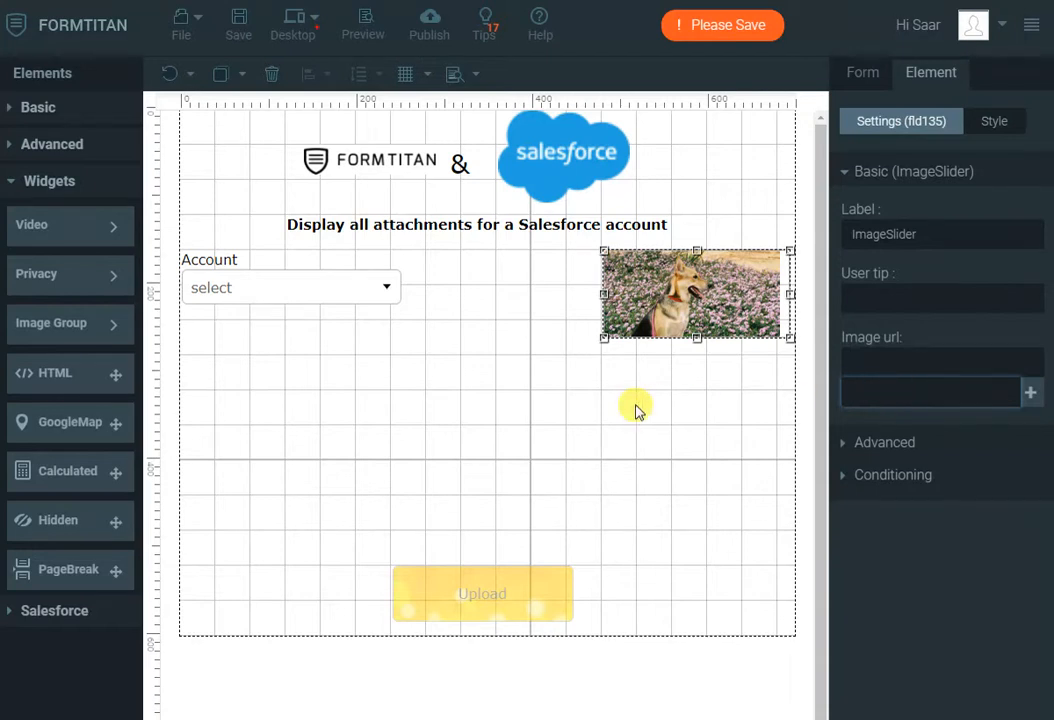
click(531, 397)
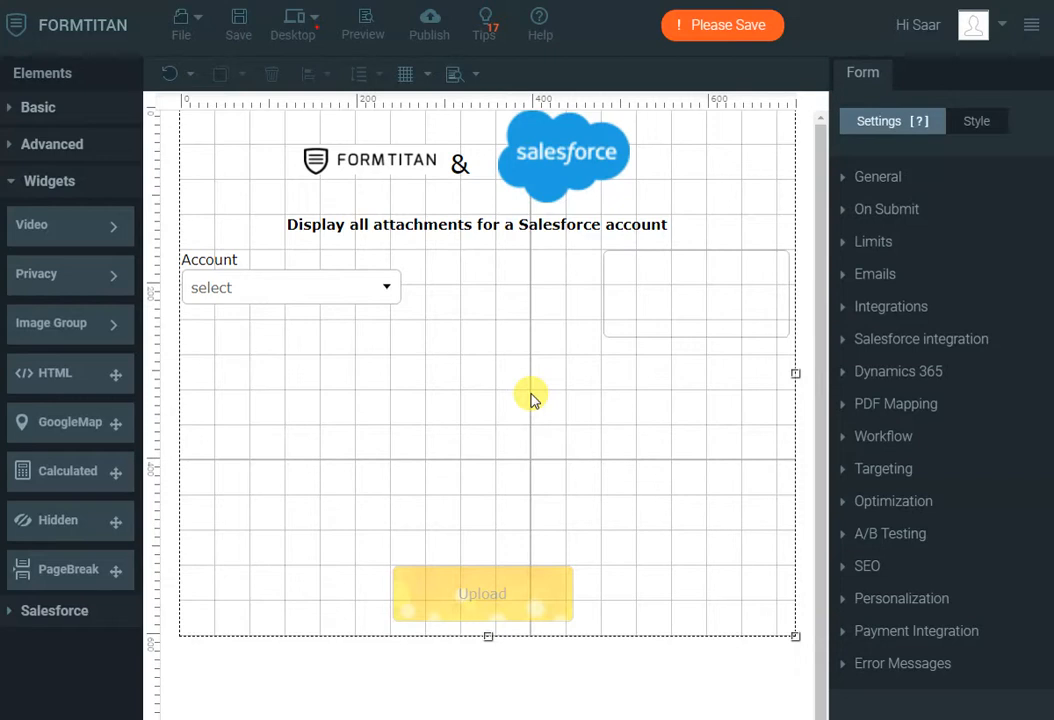
Add the Account object to the Get From Salesforce mapping and set it to execute on form load
click(971, 338)
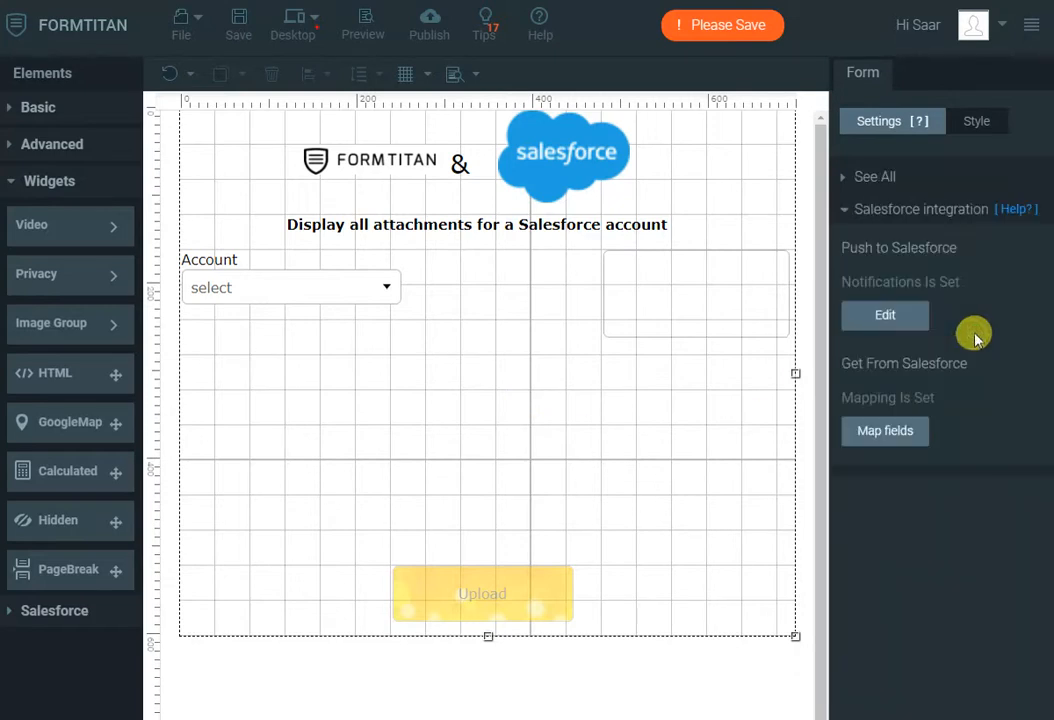
click(902, 432)
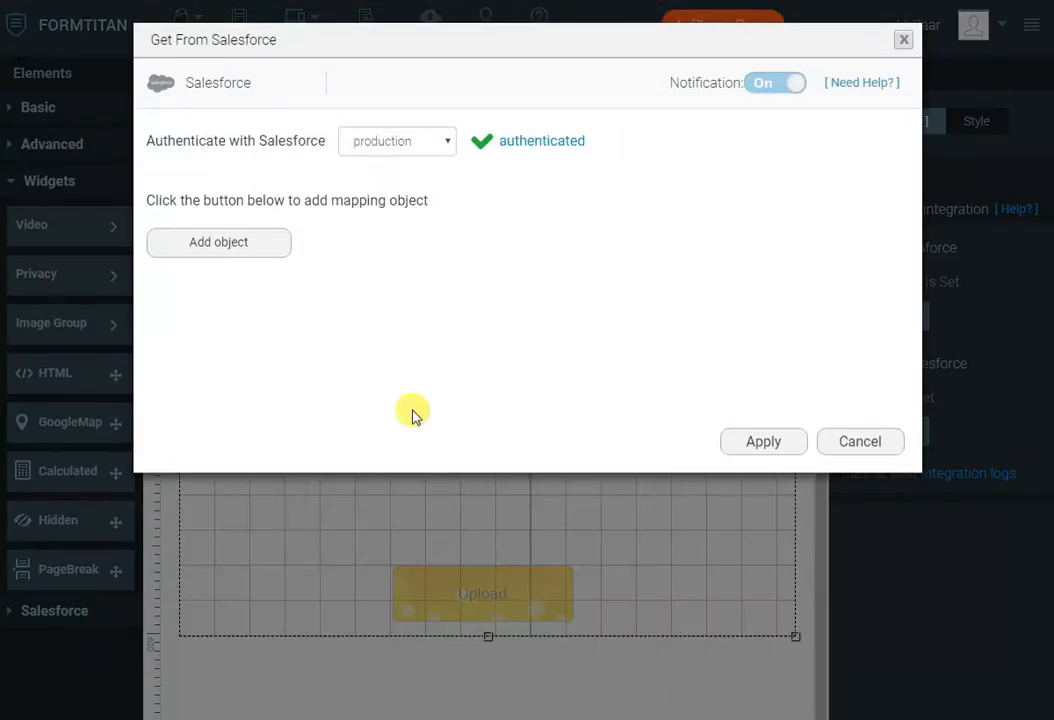
click(240, 248)
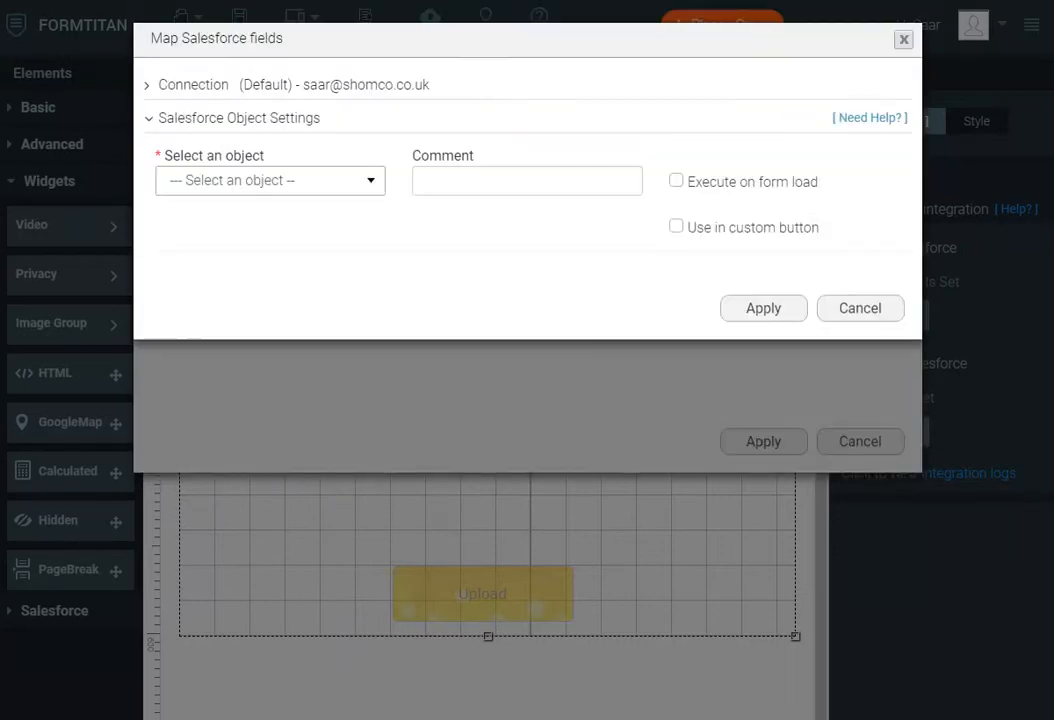
click(295, 190)
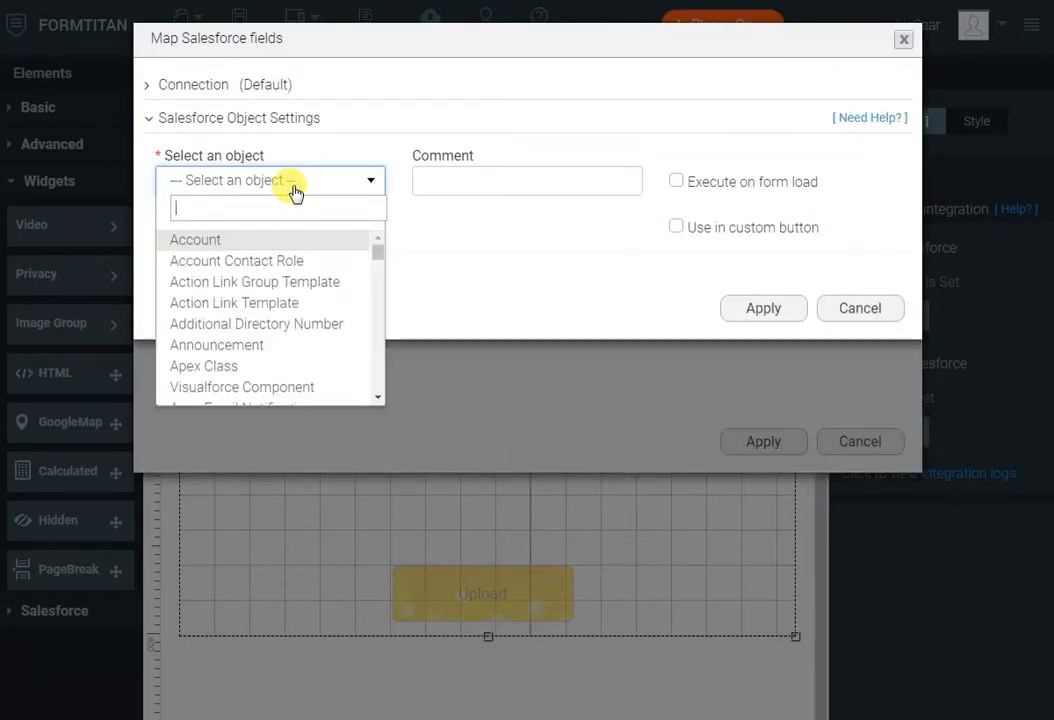
click(259, 242)
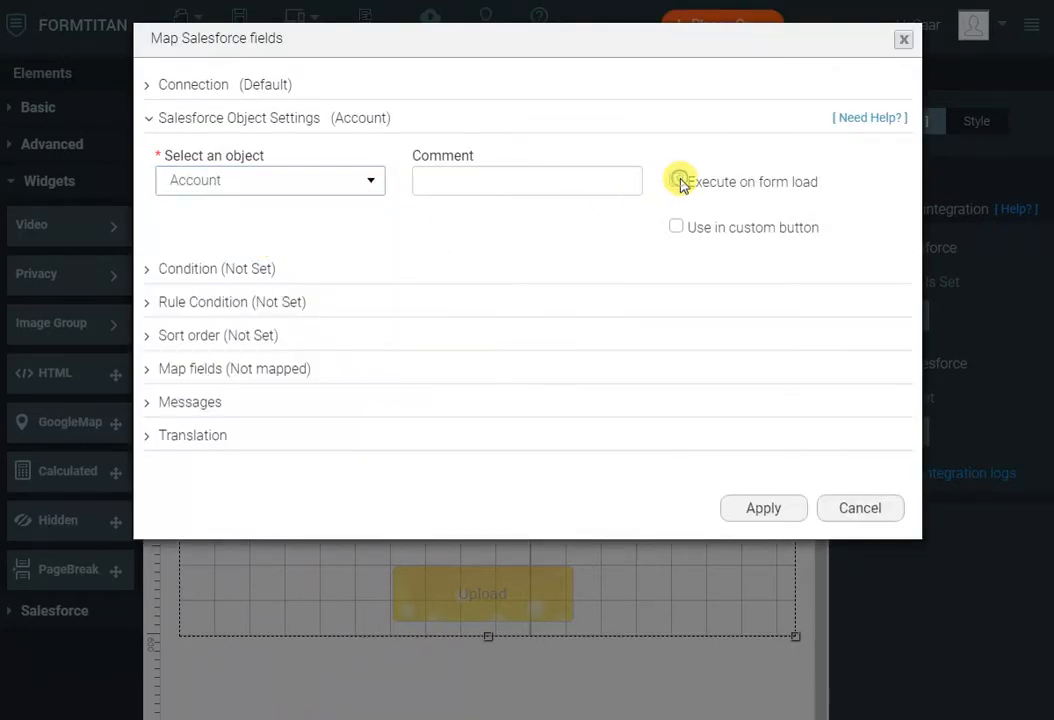
click(677, 180)
Have the Account object take all matches, with the condition Account Name Contains Other and an empty value
click(242, 226)
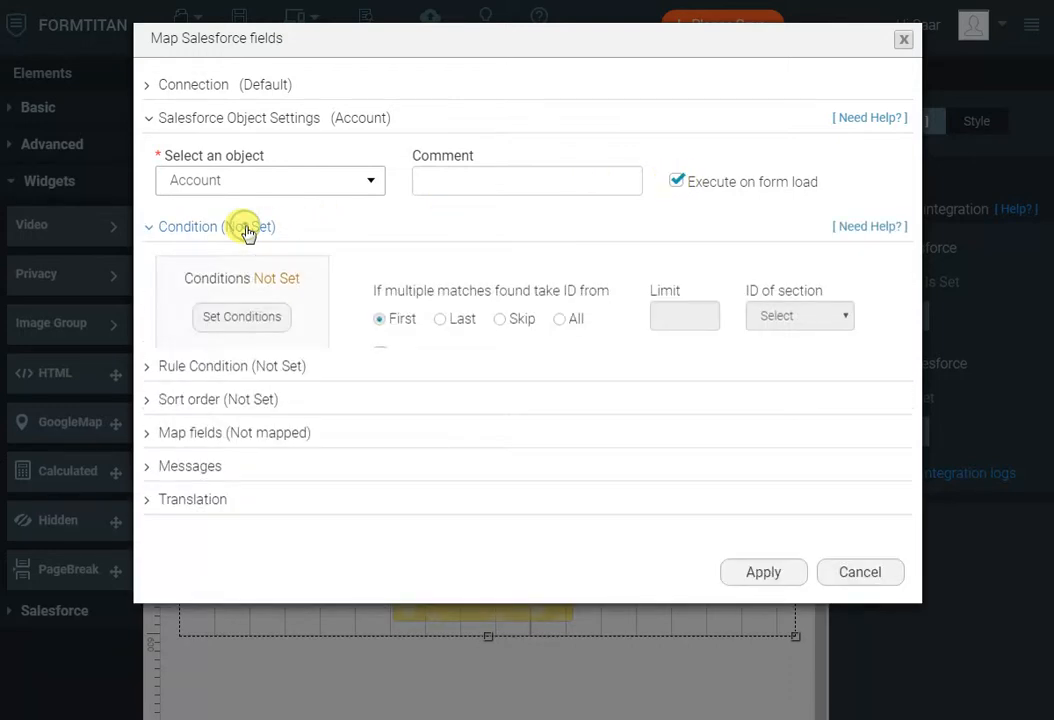
click(563, 320)
click(240, 318)
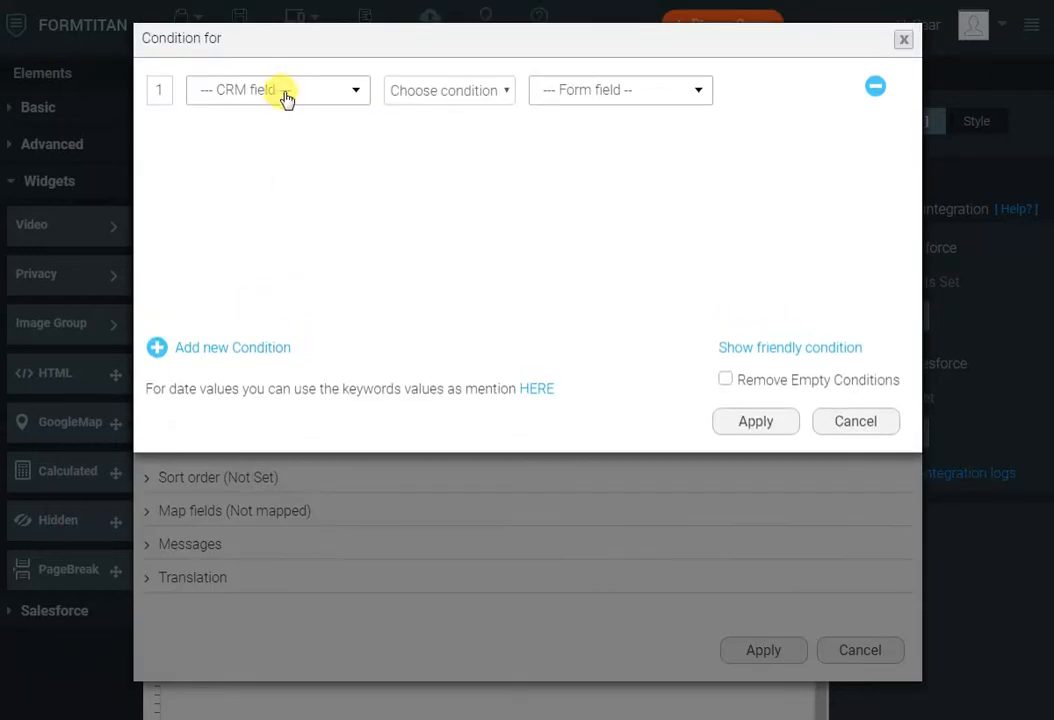
click(284, 92)
text(name)
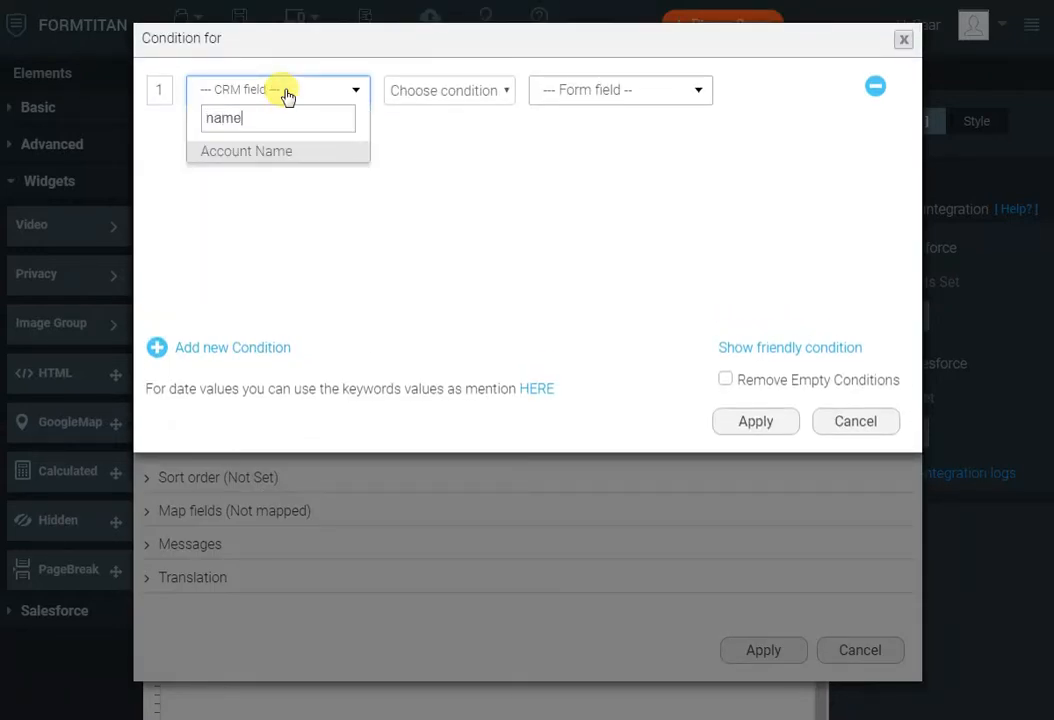
key(Return)
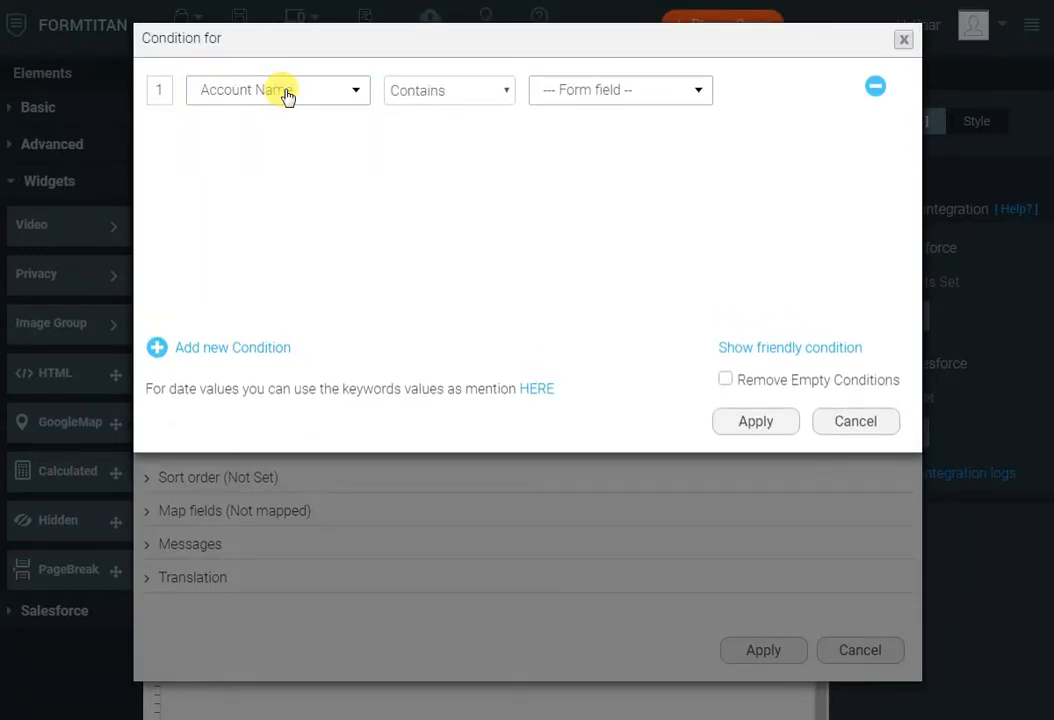
click(602, 89)
click(605, 198)
click(605, 130)
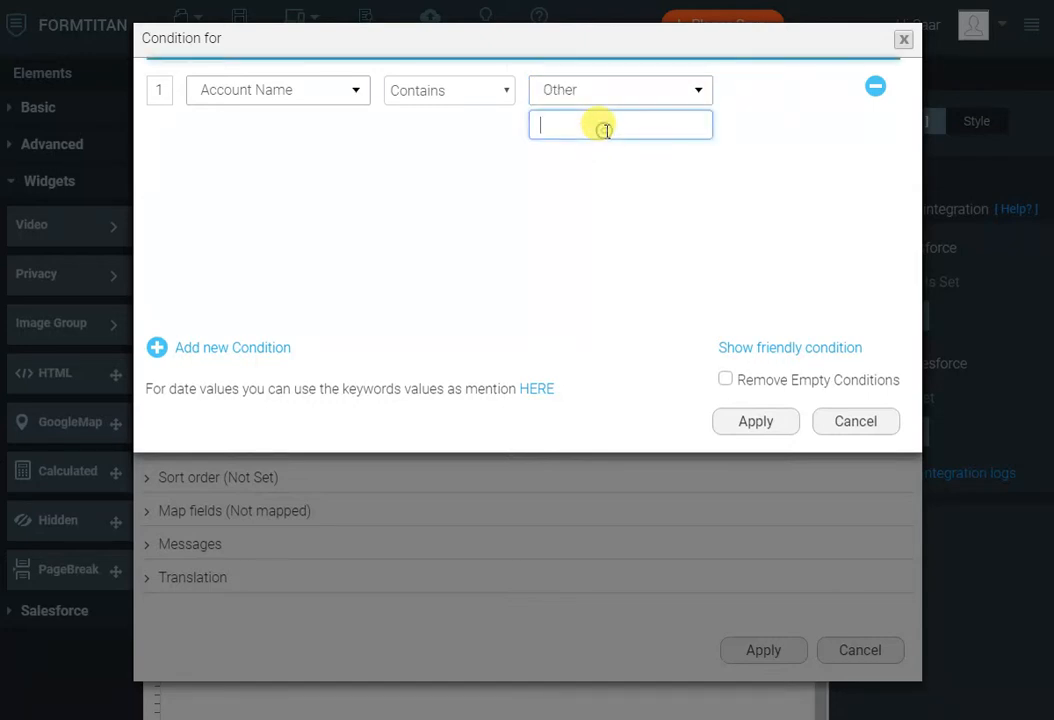
click(745, 425)
Map the Account form field to the Salesforce Account Name field and apply the Account object's settings
click(316, 511)
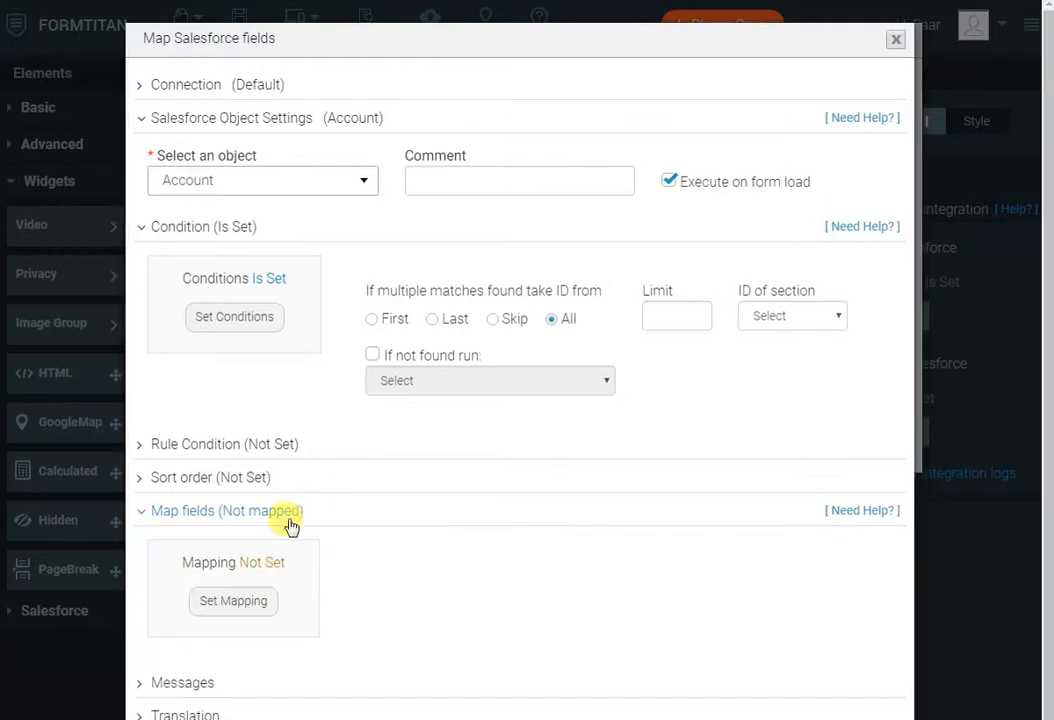
click(240, 602)
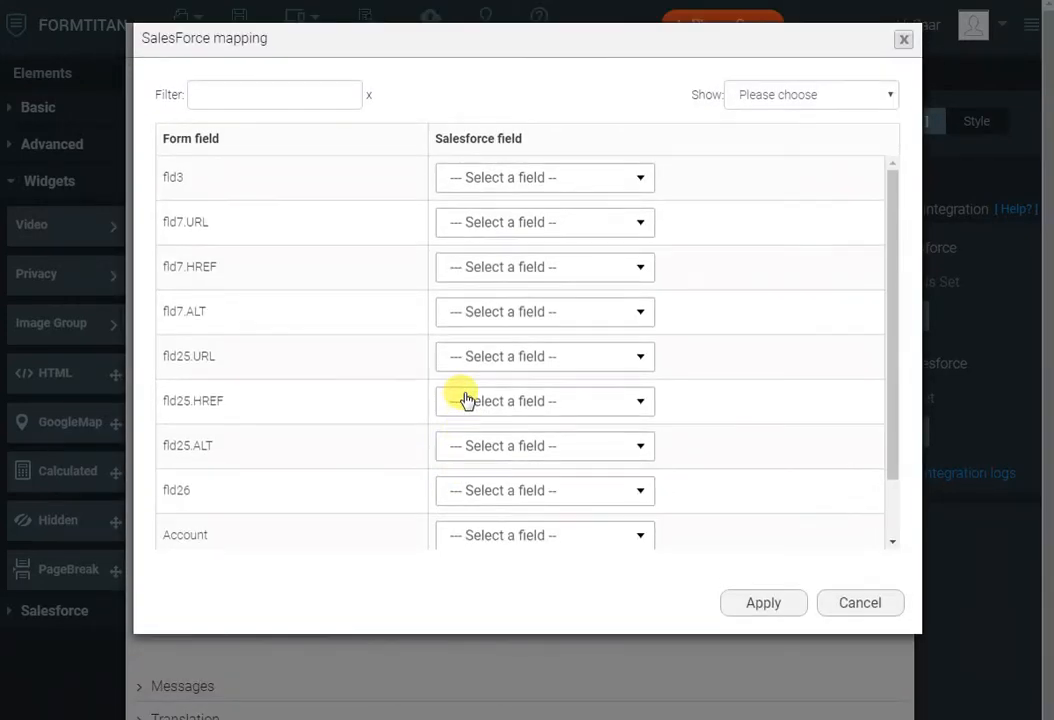
click(552, 536)
text(name)
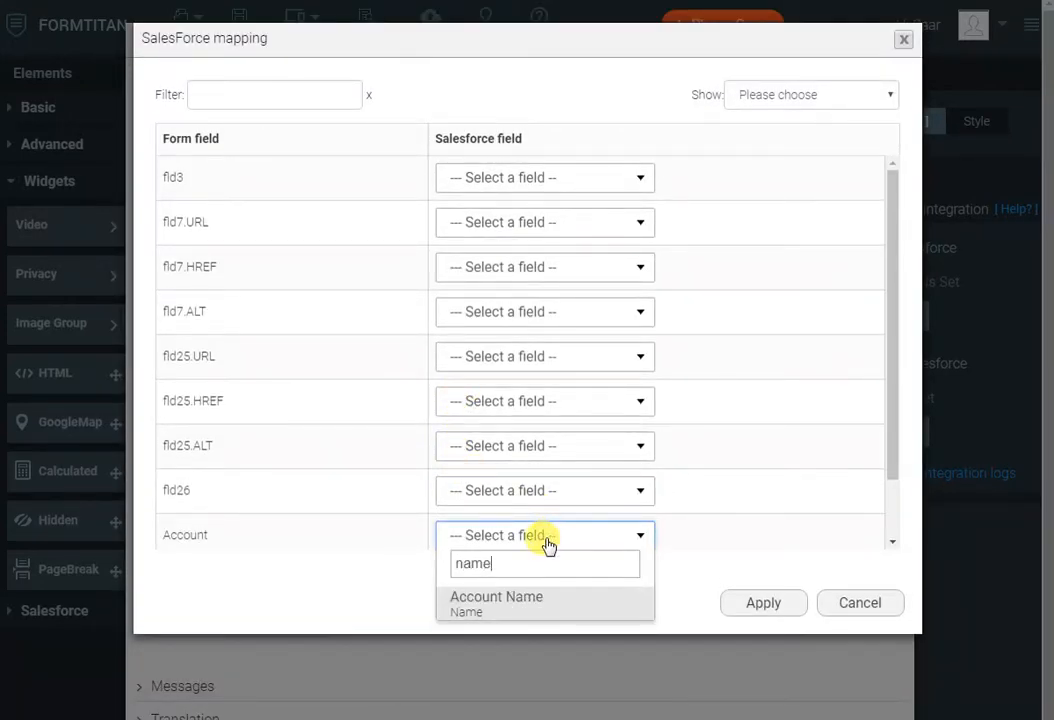
click(545, 601)
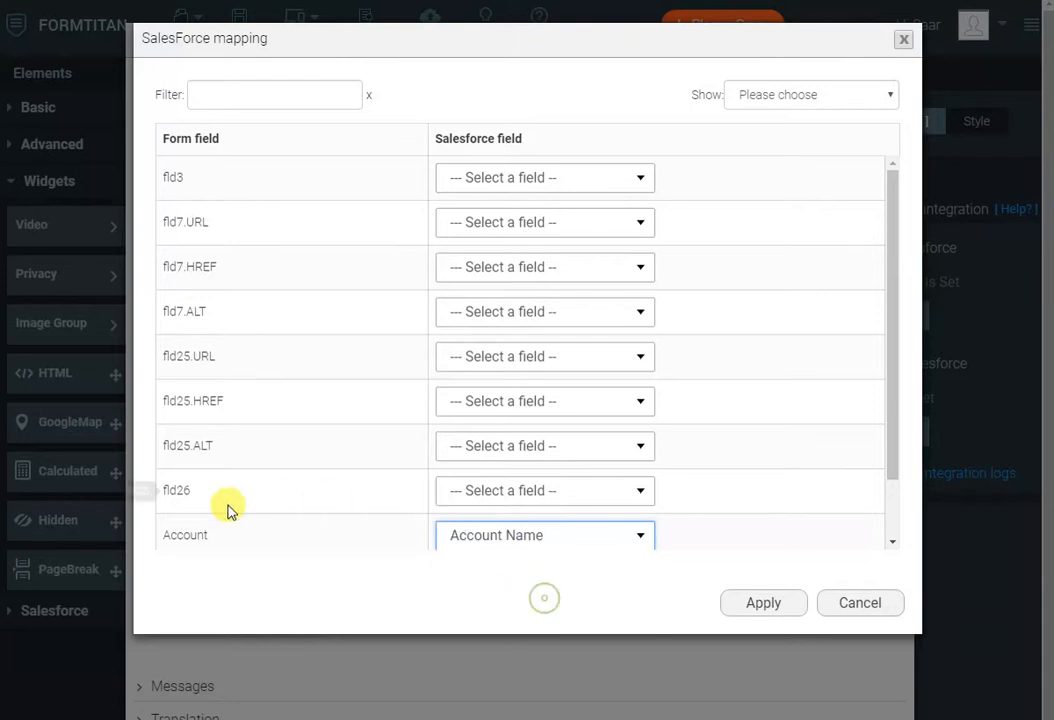
click(765, 605)
scroll(729, 565, down, 1)
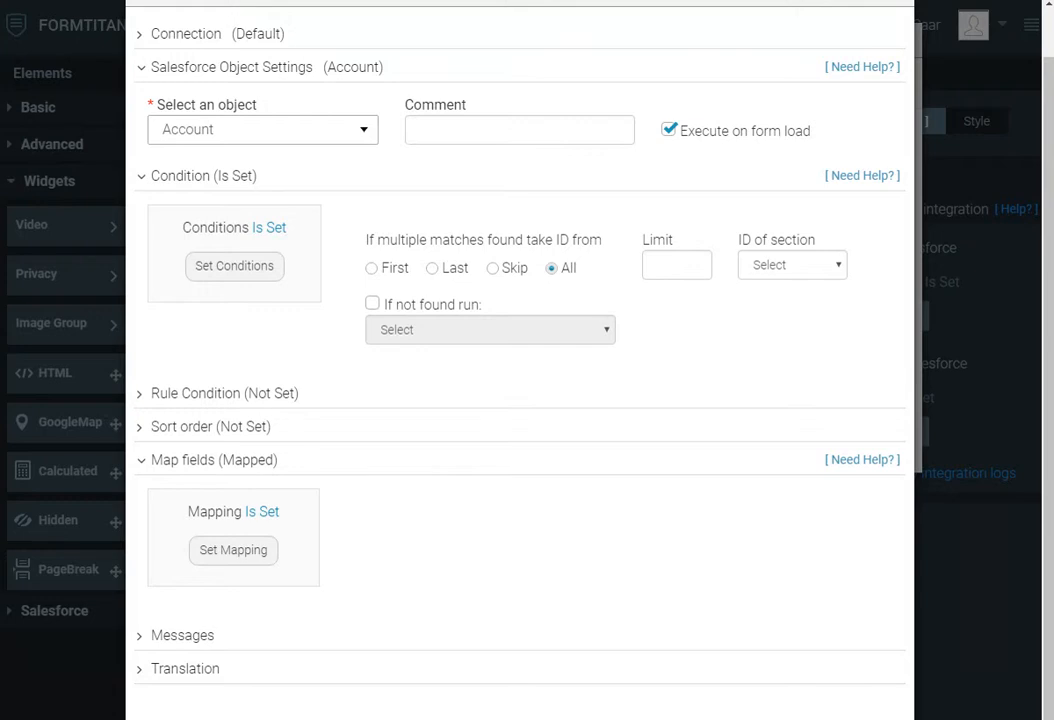
click(743, 717)
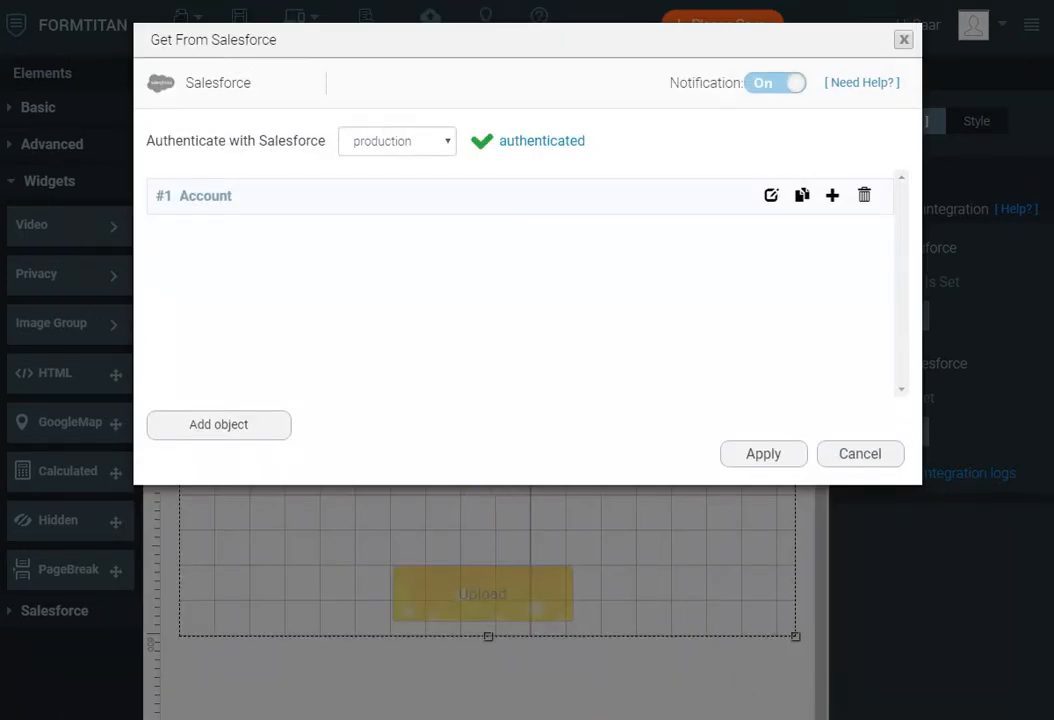
Add a second Salesforce object to the mapping and choose Attachment as its type
click(263, 434)
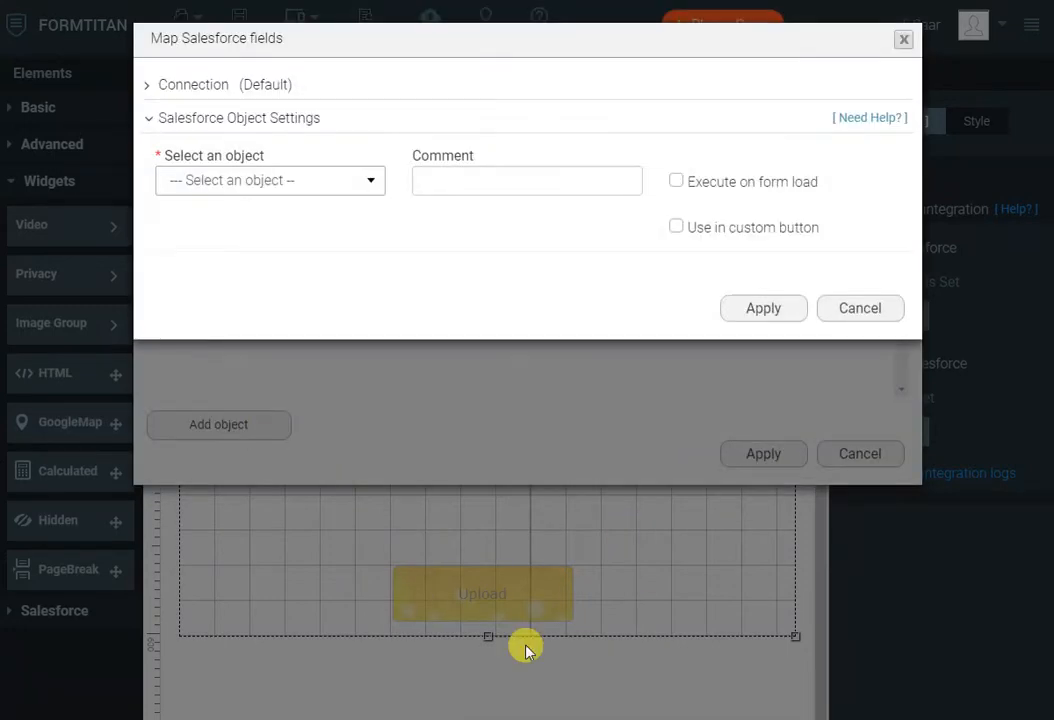
click(263, 179)
text(at)
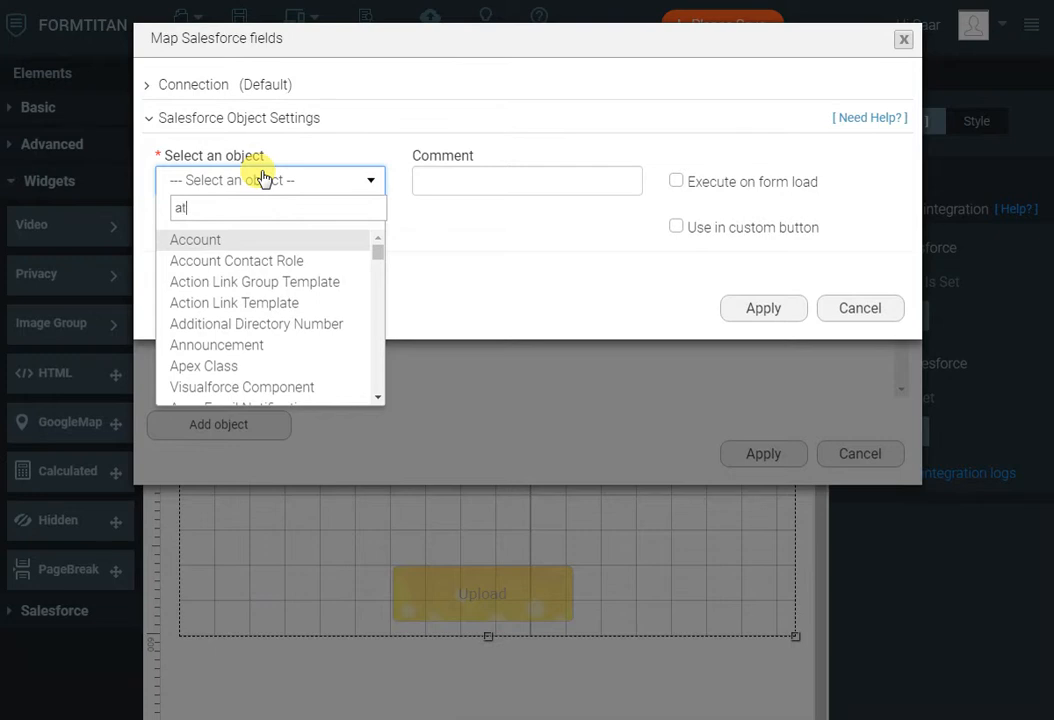
text(t)
key(Return)
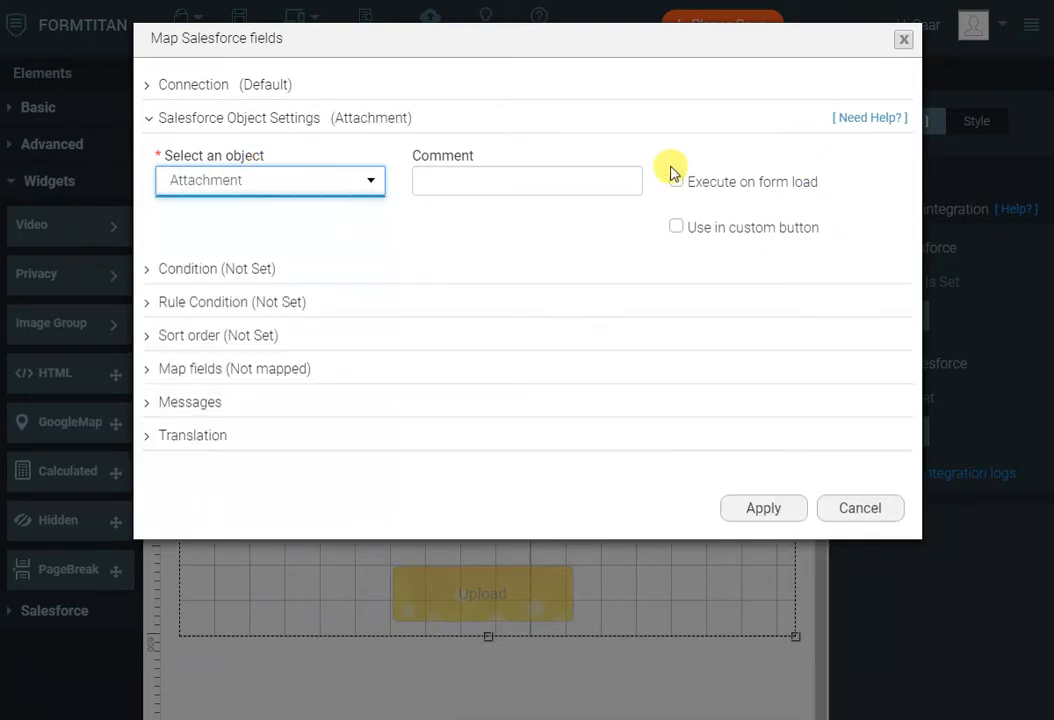
Give the Attachment object a first condition: Parent ID Equals Account Value
click(250, 270)
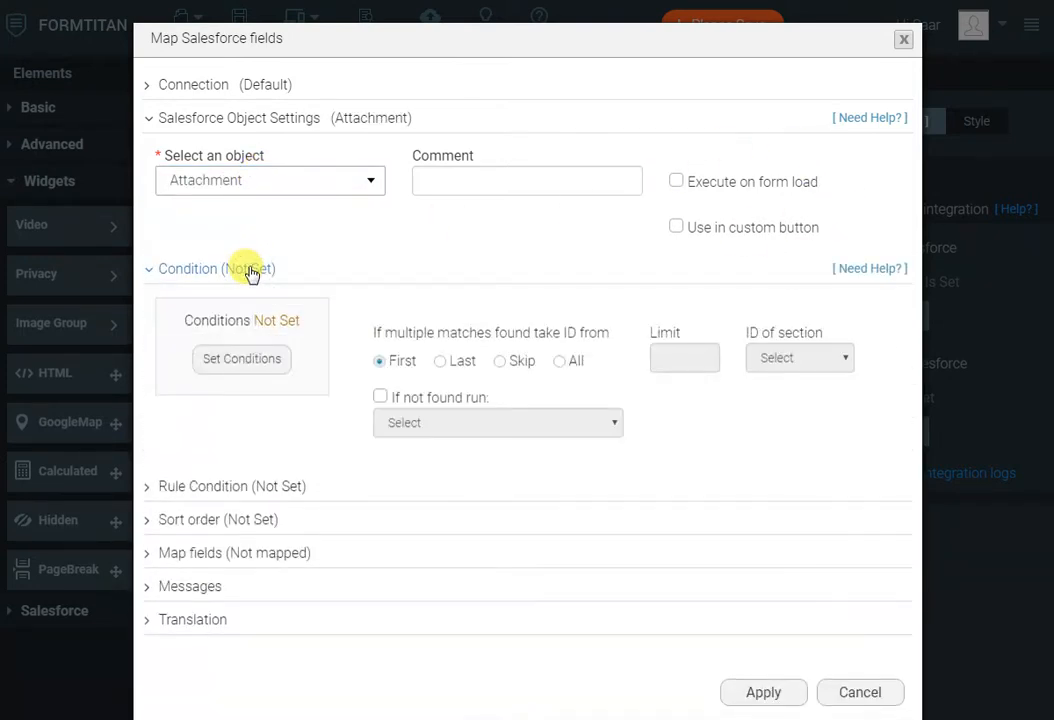
click(265, 362)
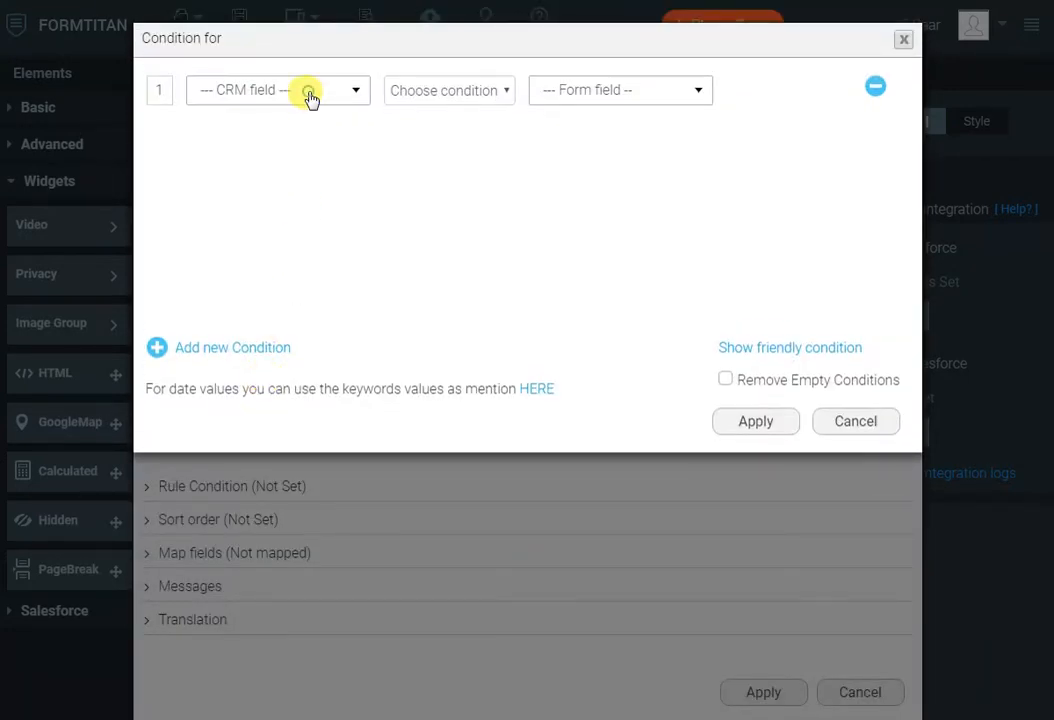
click(310, 96)
text(pare)
key(Return)
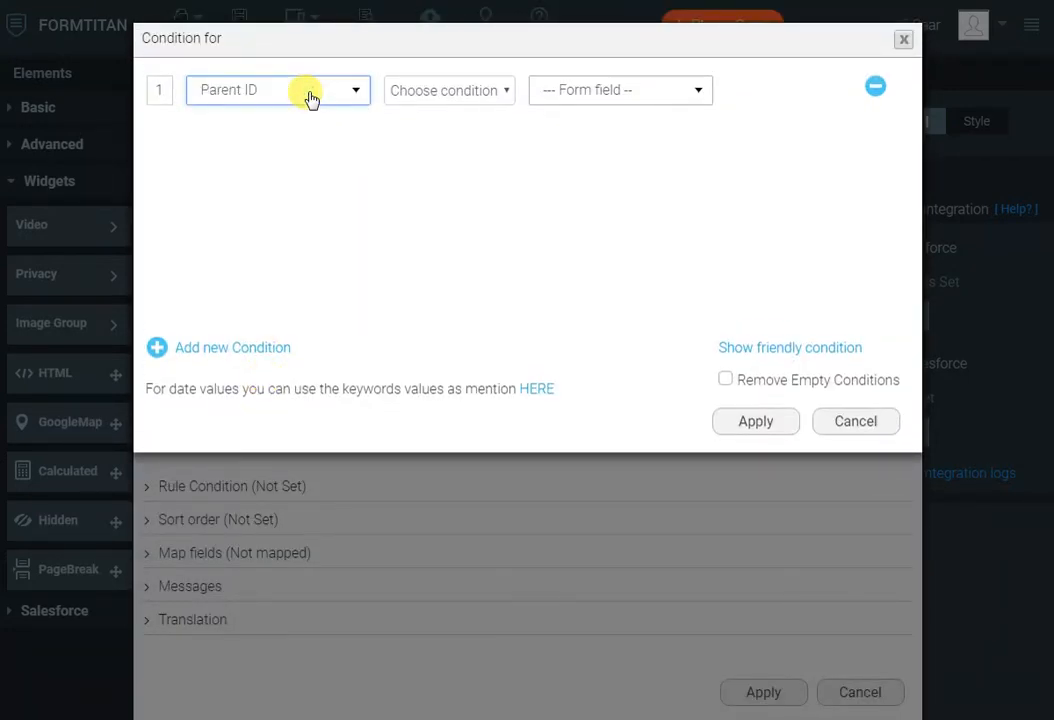
text(d)
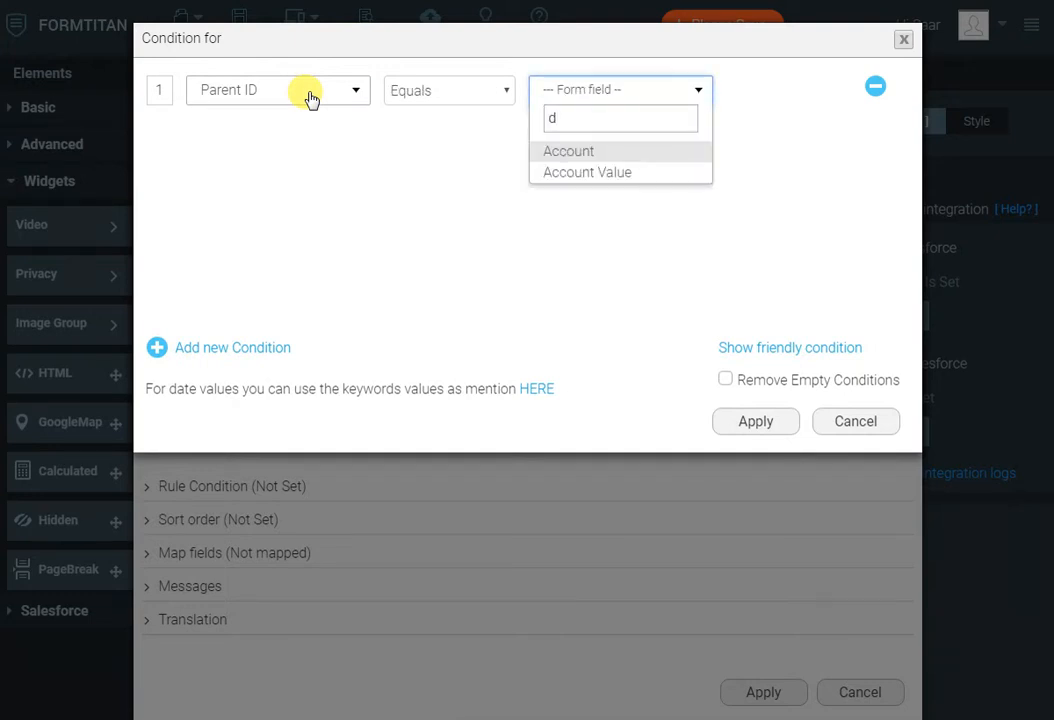
key(Down)
key(Return)
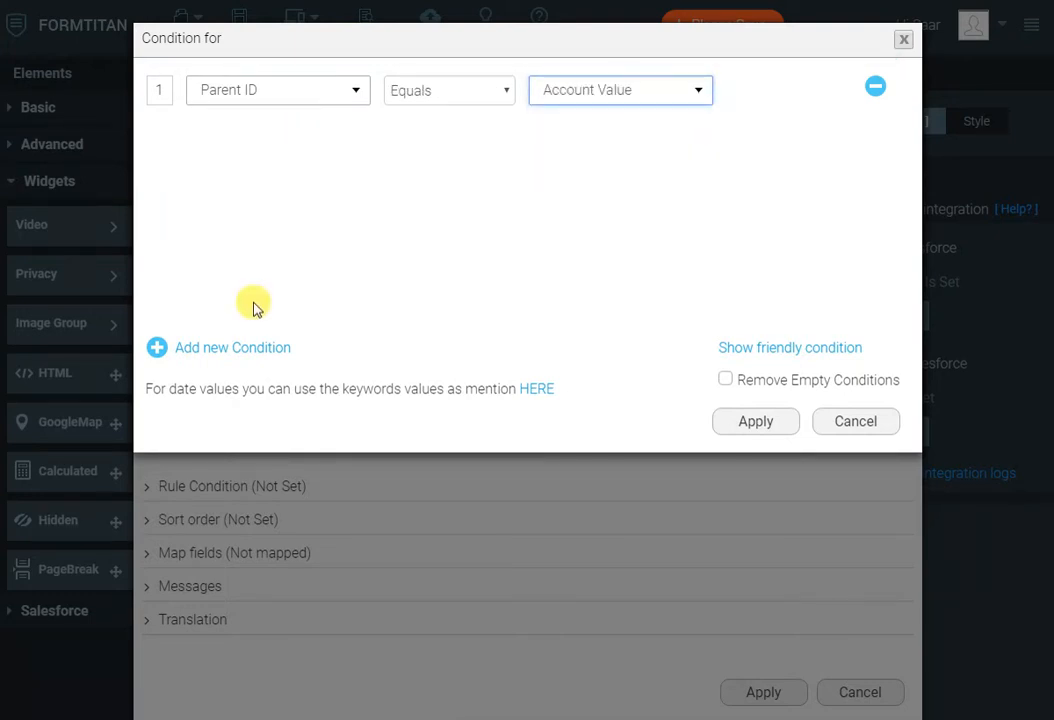
Add a second condition joined with And, File Name Not Contains Other ".pdf", apply the conditions, and take all matches
click(249, 347)
click(804, 100)
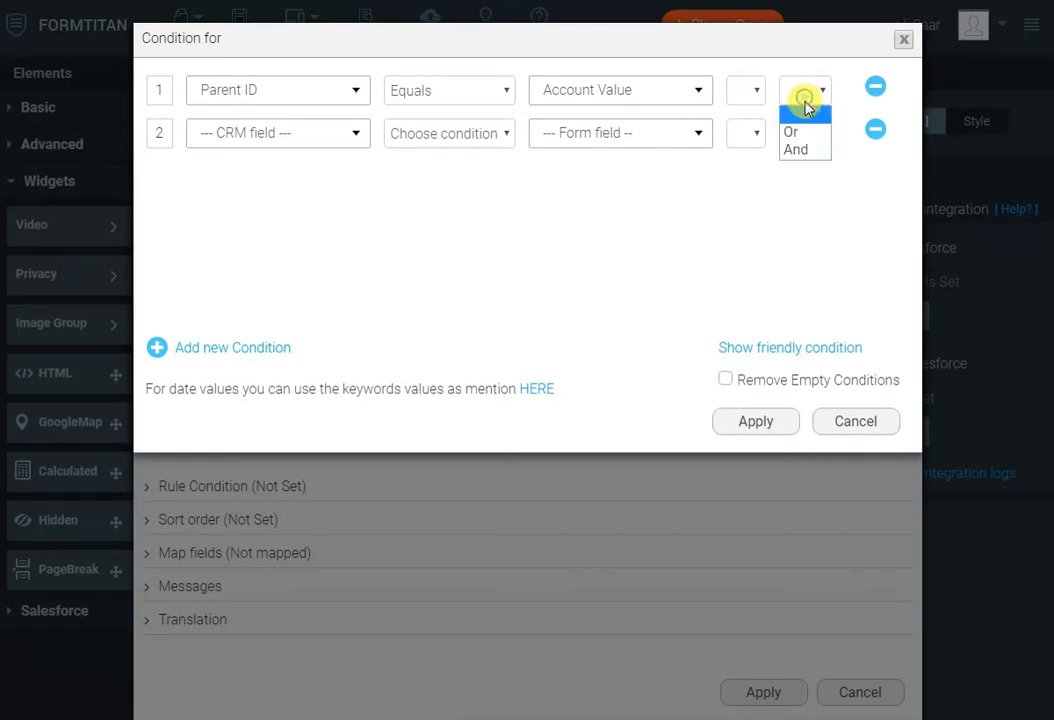
click(796, 150)
click(313, 133)
text(fil)
key(Return)
click(449, 140)
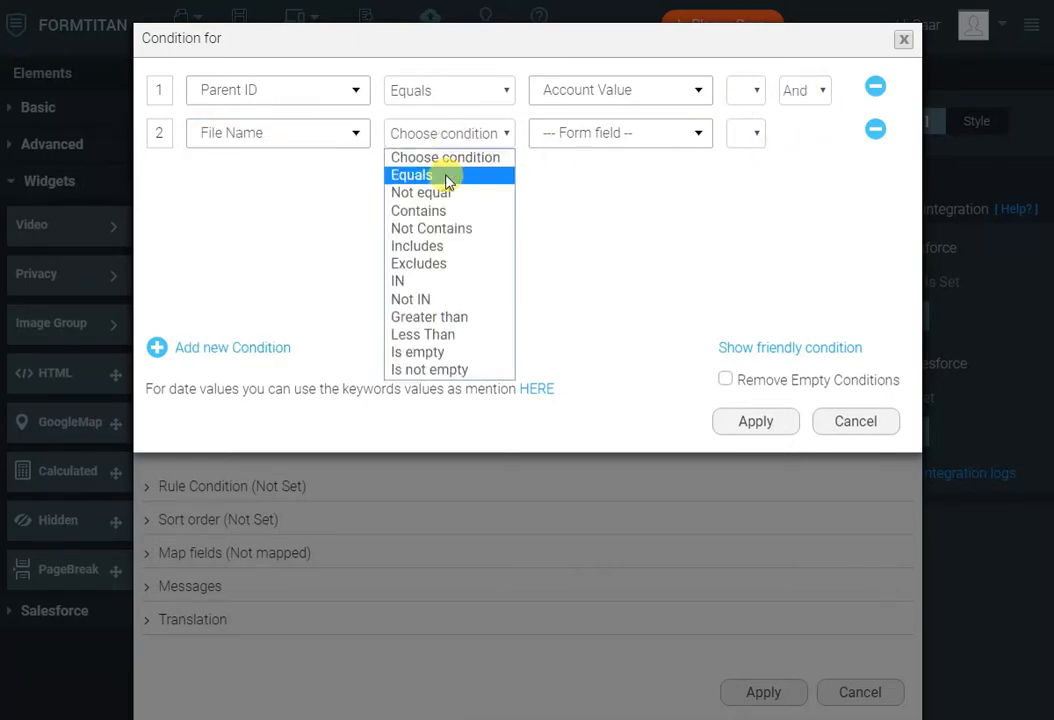
click(449, 230)
click(583, 138)
click(575, 235)
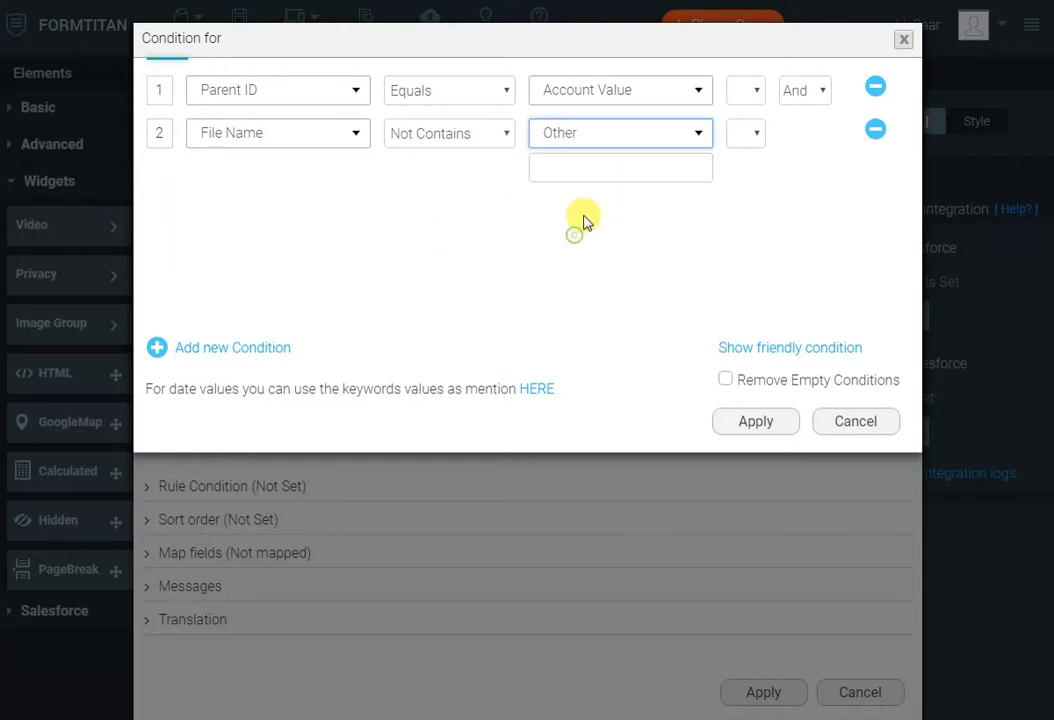
click(610, 168)
text(.pdf)
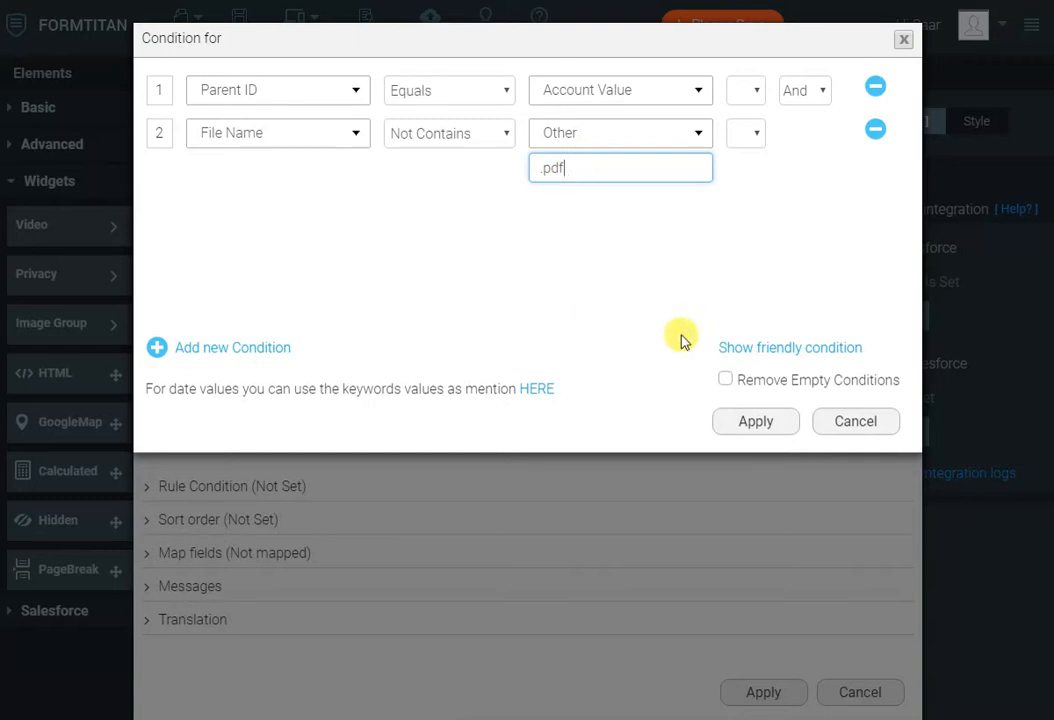
click(752, 421)
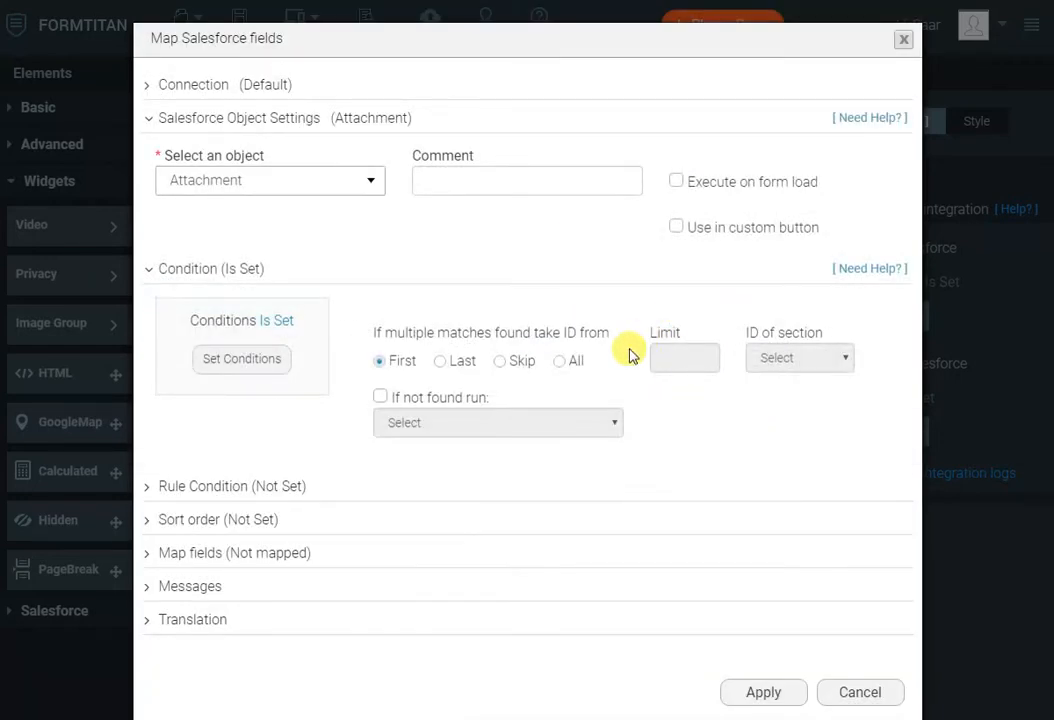
click(557, 362)
Map ImageSlider(fld135).image to the Salesforce Body field and apply the Attachment object's settings and the Get From Salesforce mapping
click(263, 555)
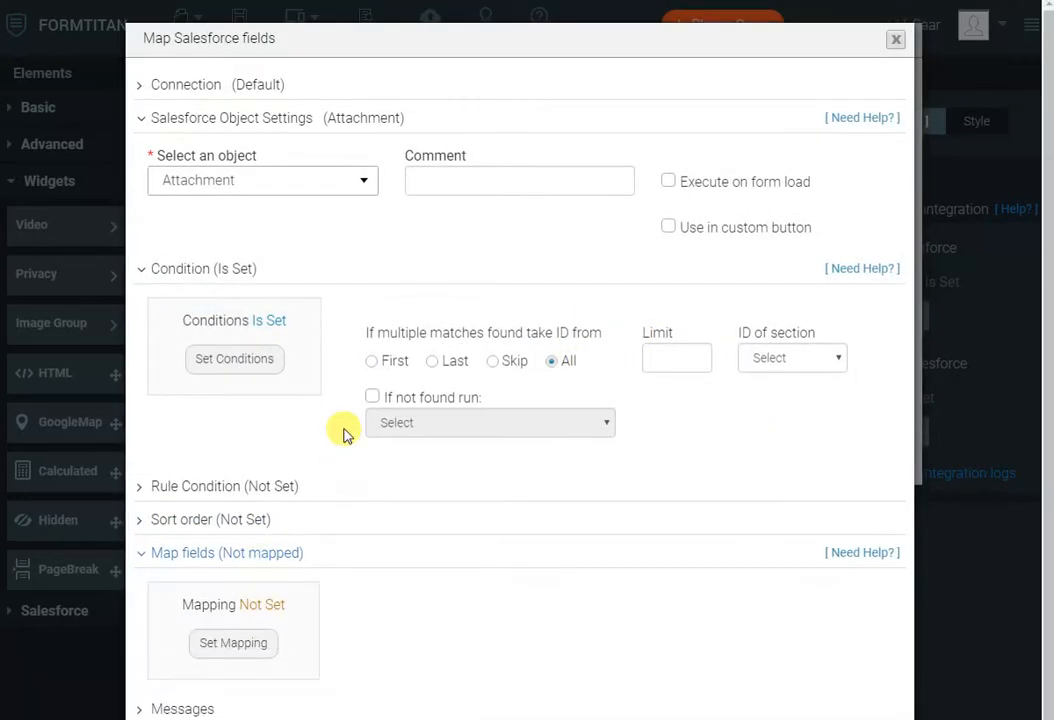
scroll(308, 502, down, 1)
click(247, 553)
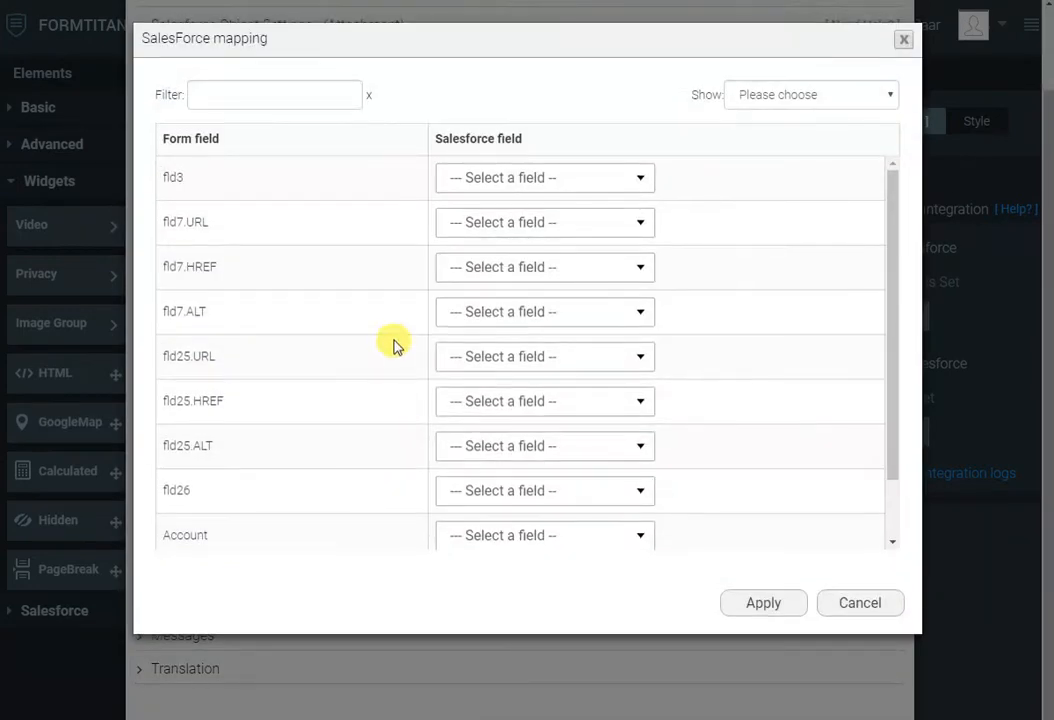
scroll(388, 428, down, 1)
scroll(388, 428, down, 1)
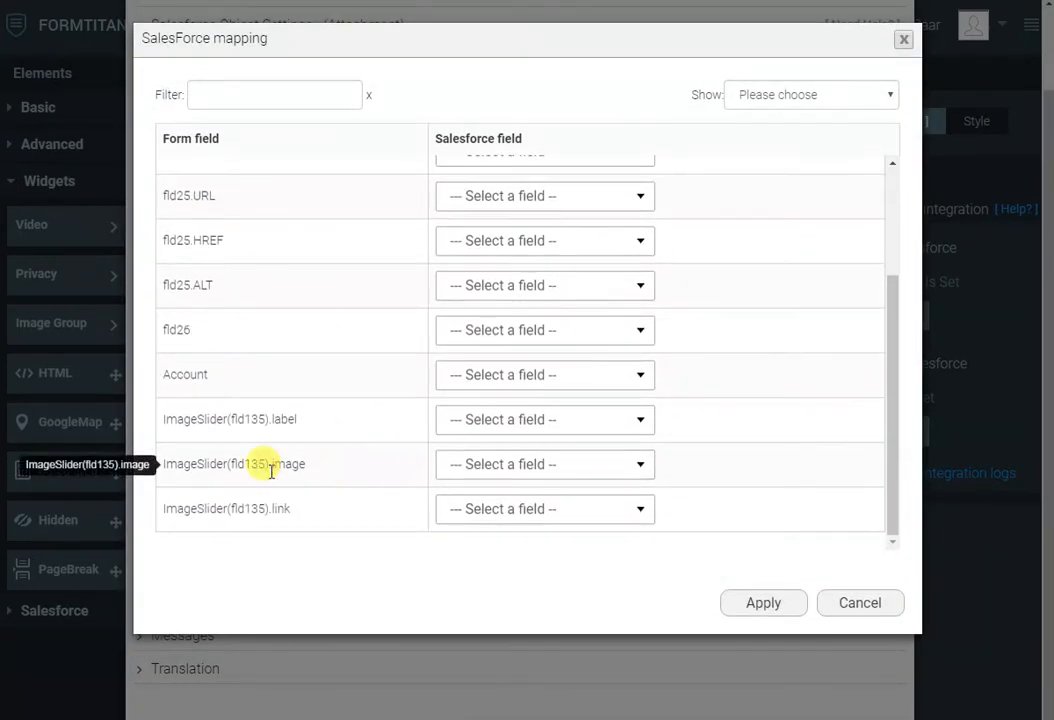
click(500, 466)
text(body)
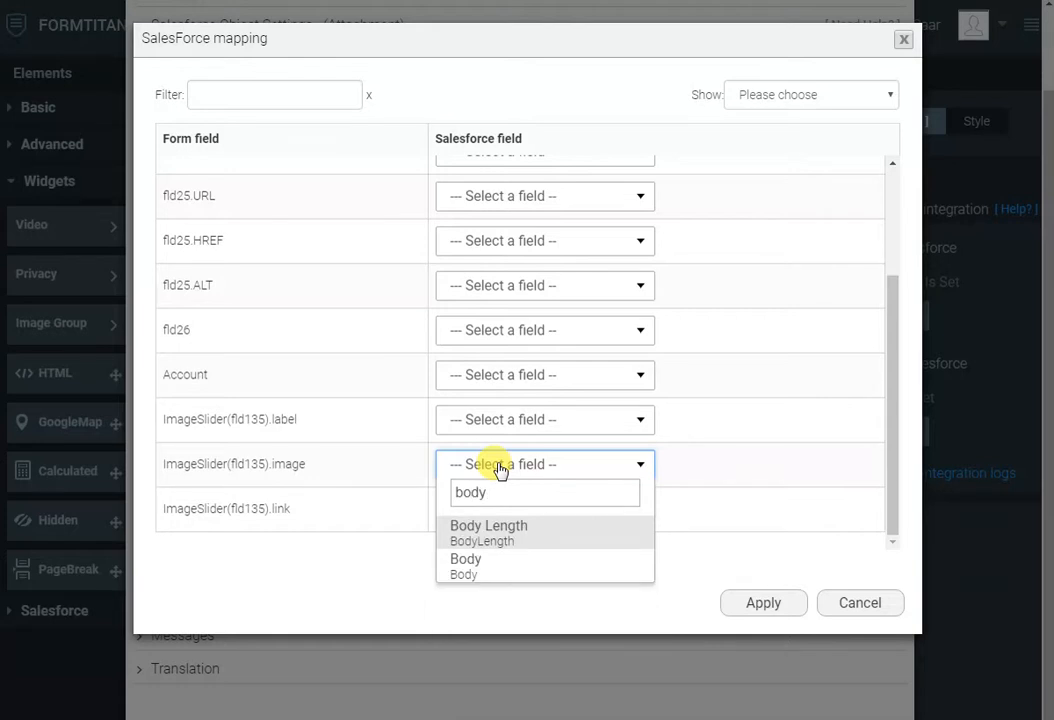
key(Down)
key(Return)
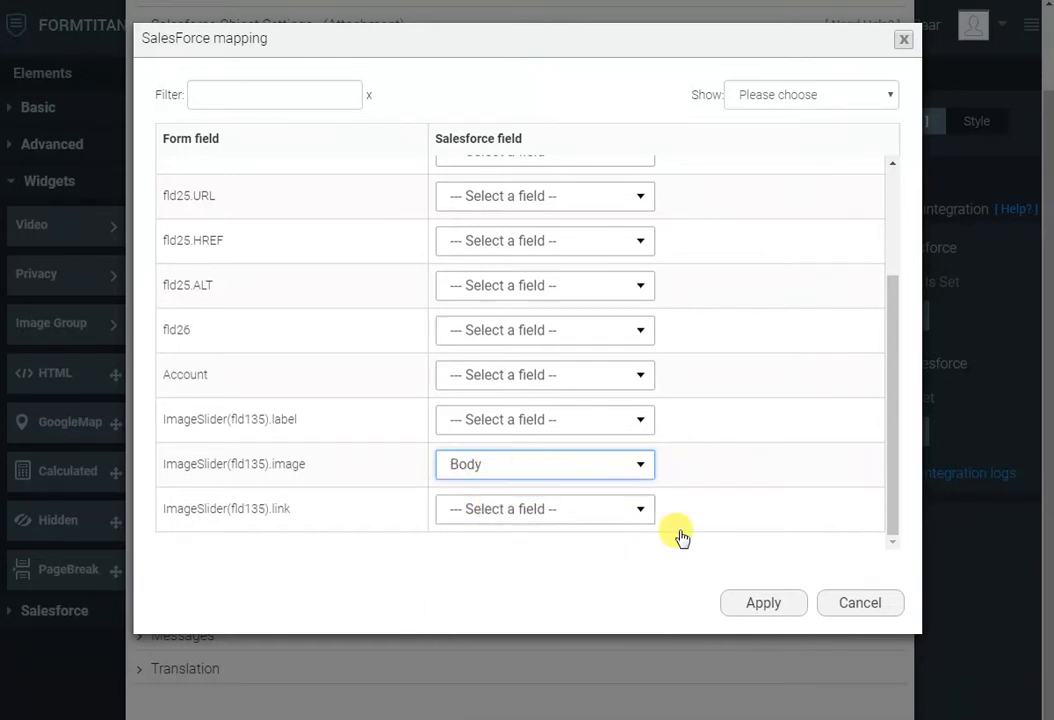
click(745, 602)
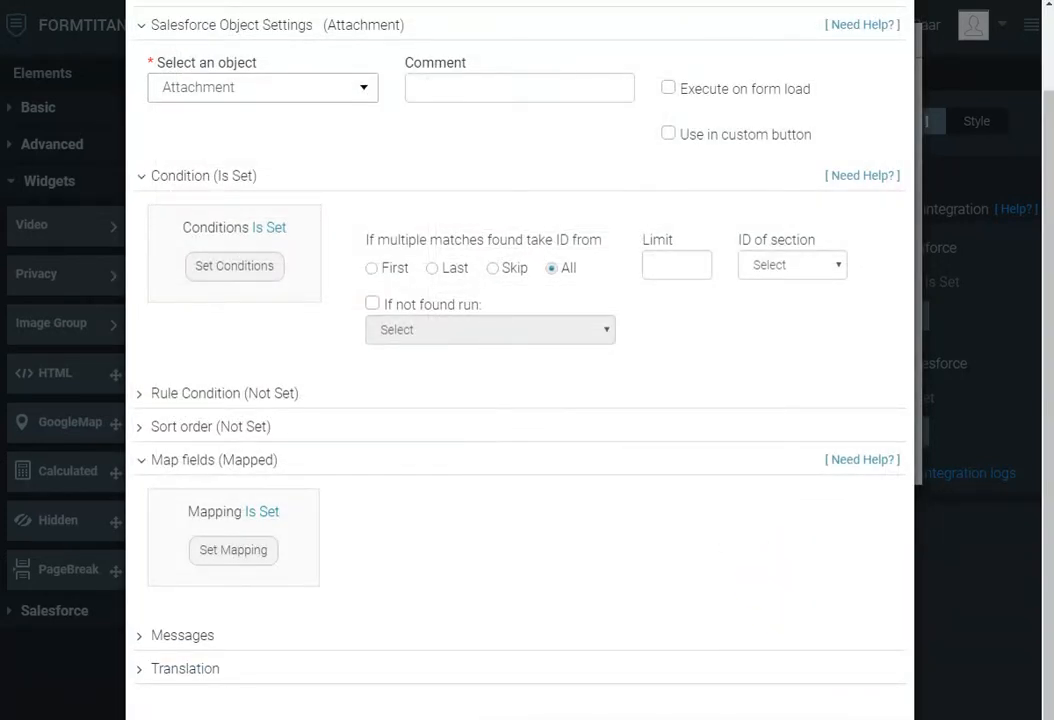
click(758, 719)
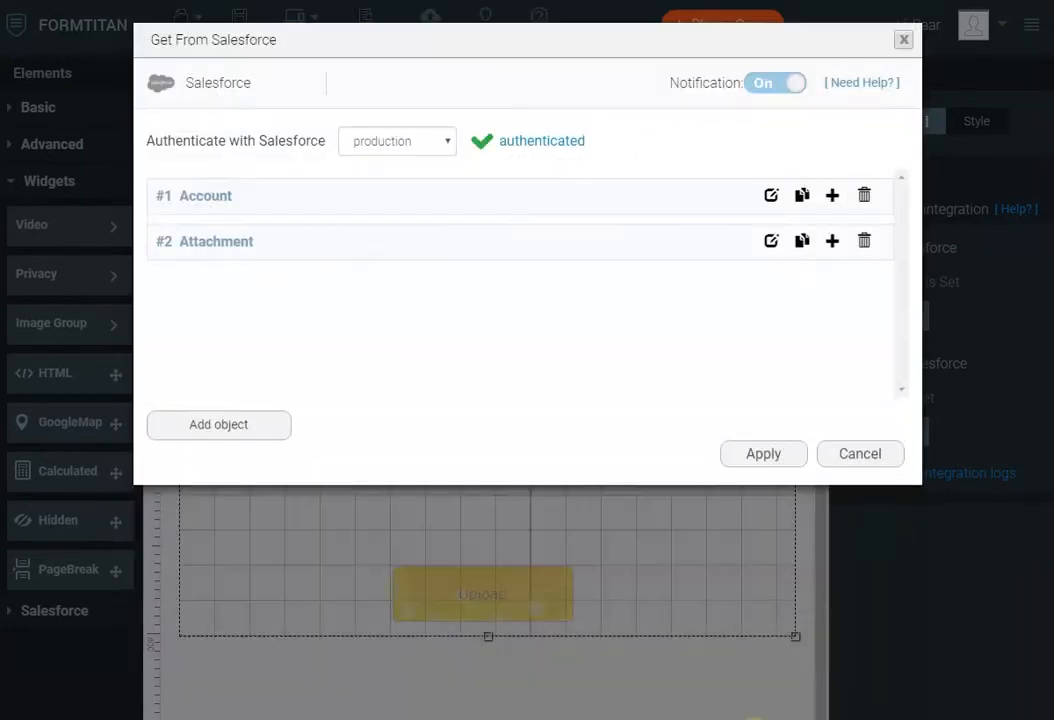
click(763, 454)
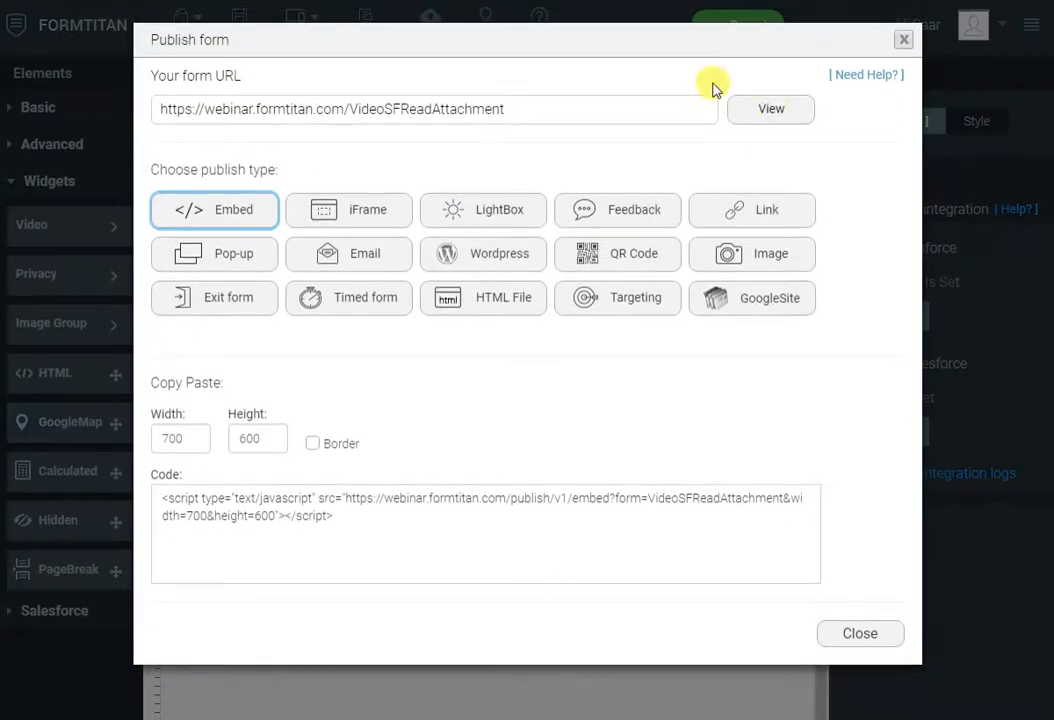
View the published form and choose the third account in the Account list
click(779, 102)
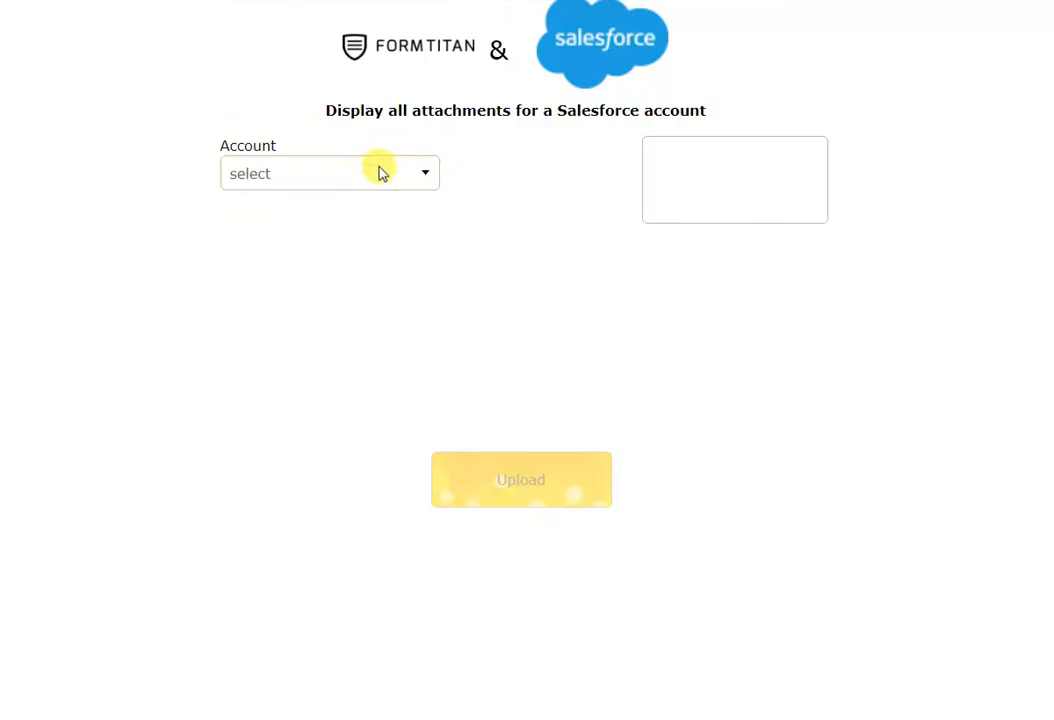
click(380, 173)
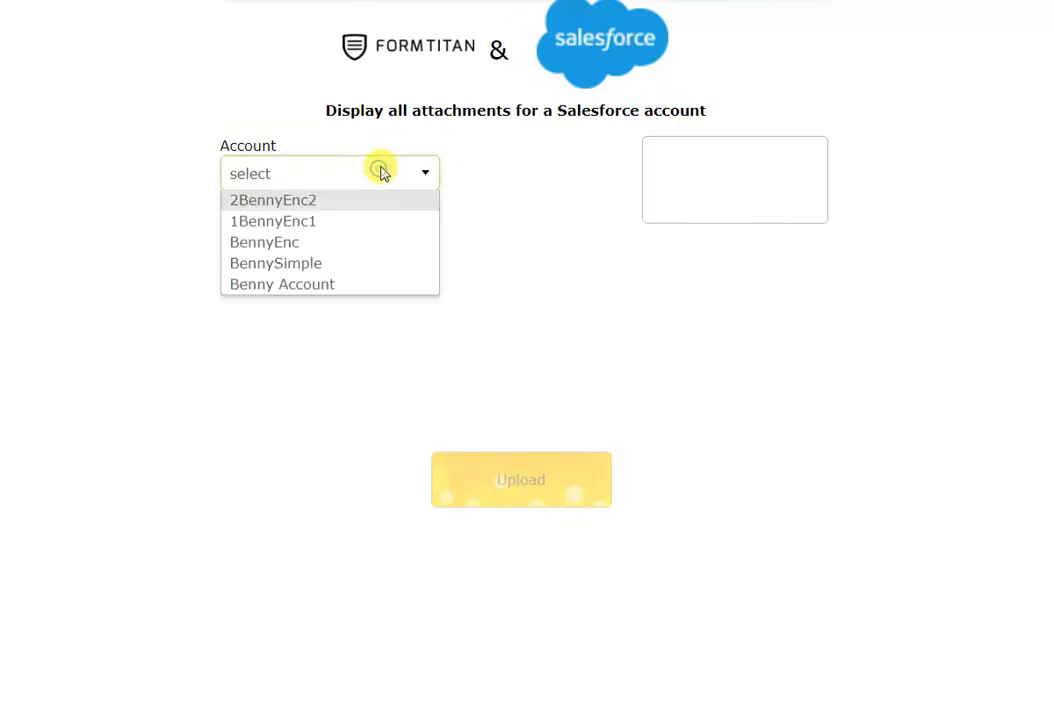
click(327, 255)
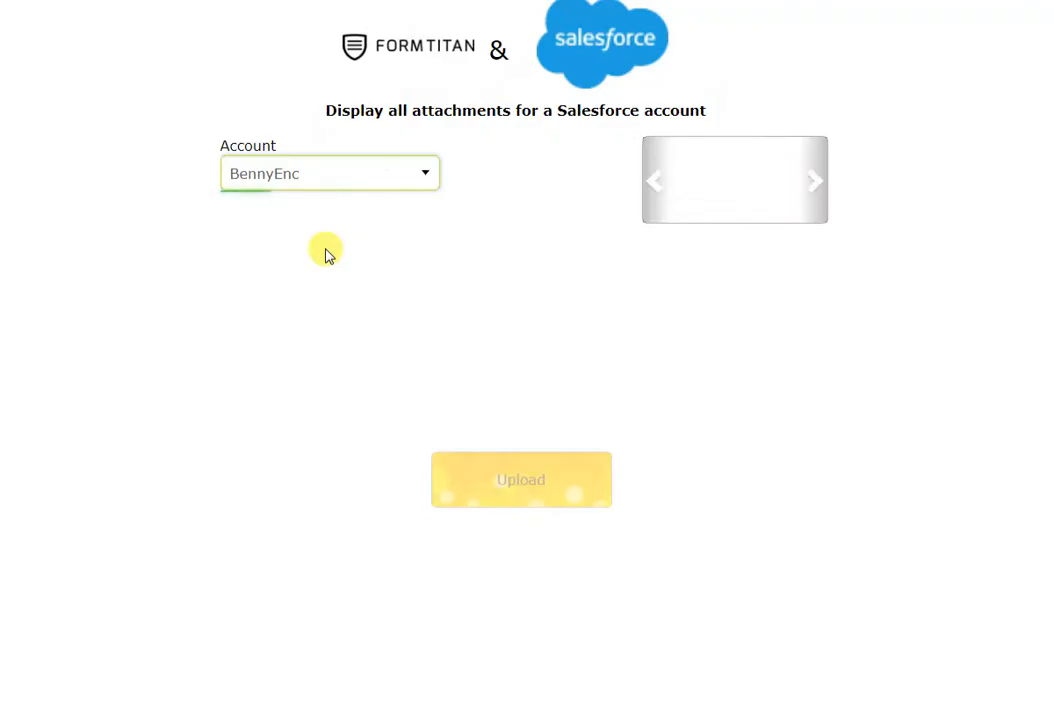
Page forward through the selected account's attachments in the image slider
click(818, 183)
click(818, 183)
click(818, 183)
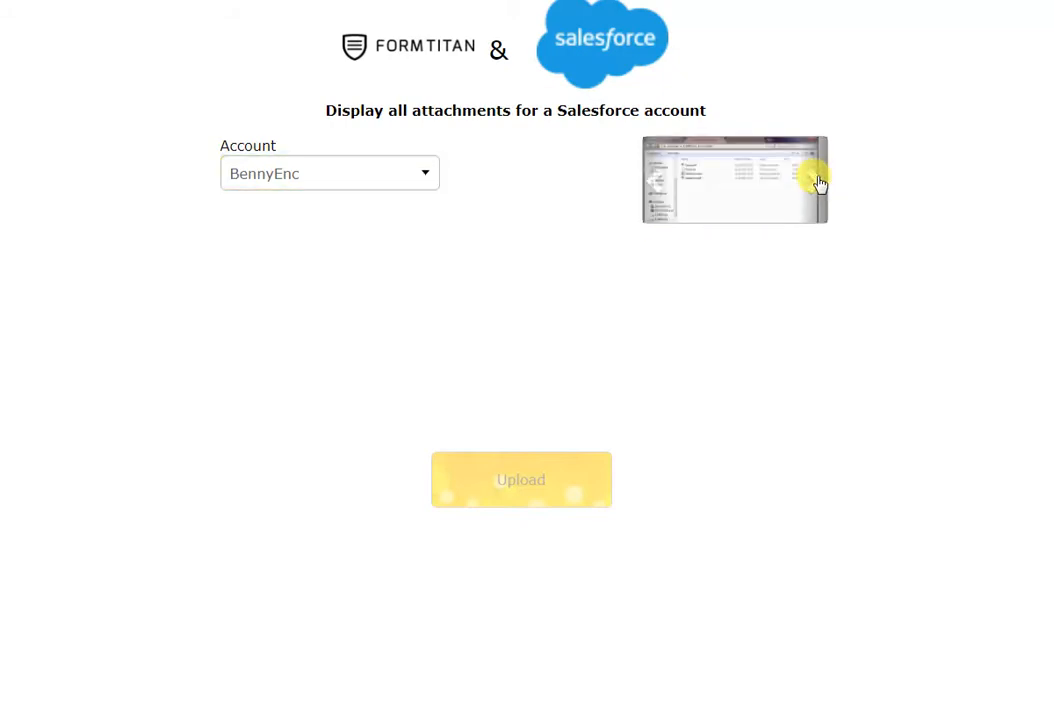
click(818, 183)
click(818, 183)
click(812, 184)
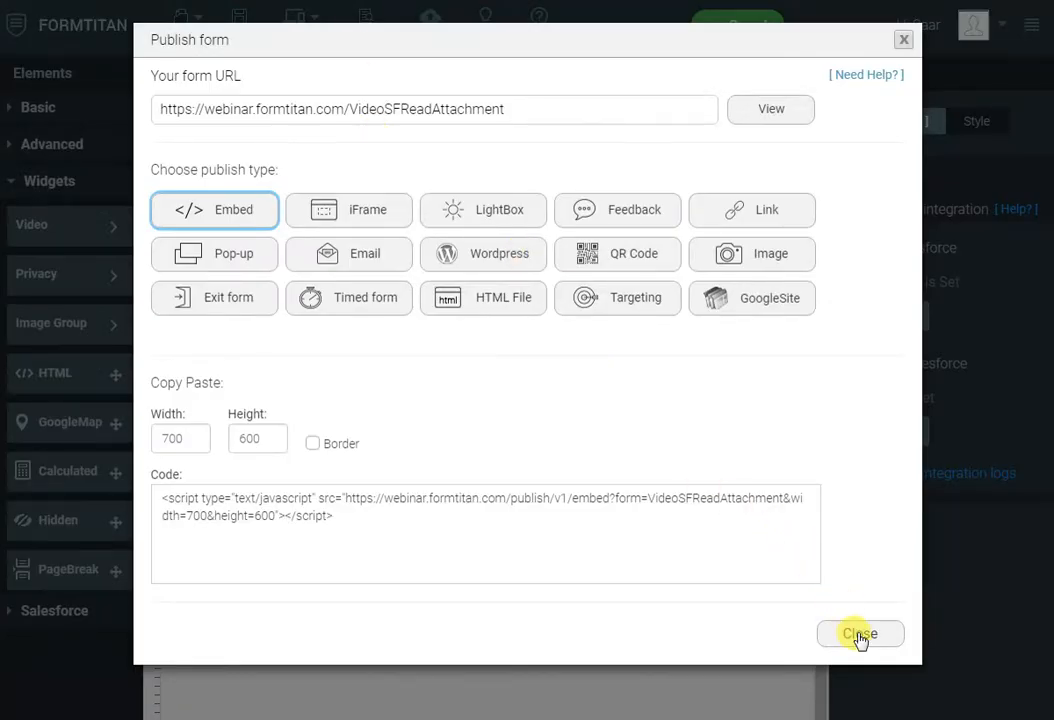
Close the publish window and place a Section element directly below the Account field
click(857, 632)
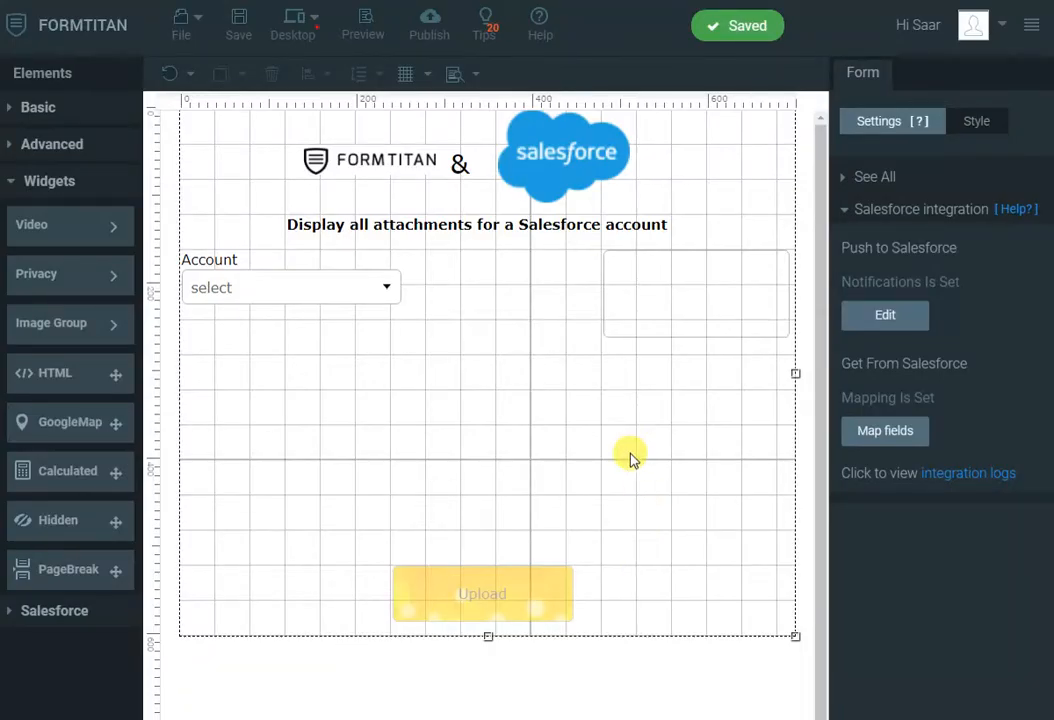
click(54, 108)
drag(298, 280, 237, 336)
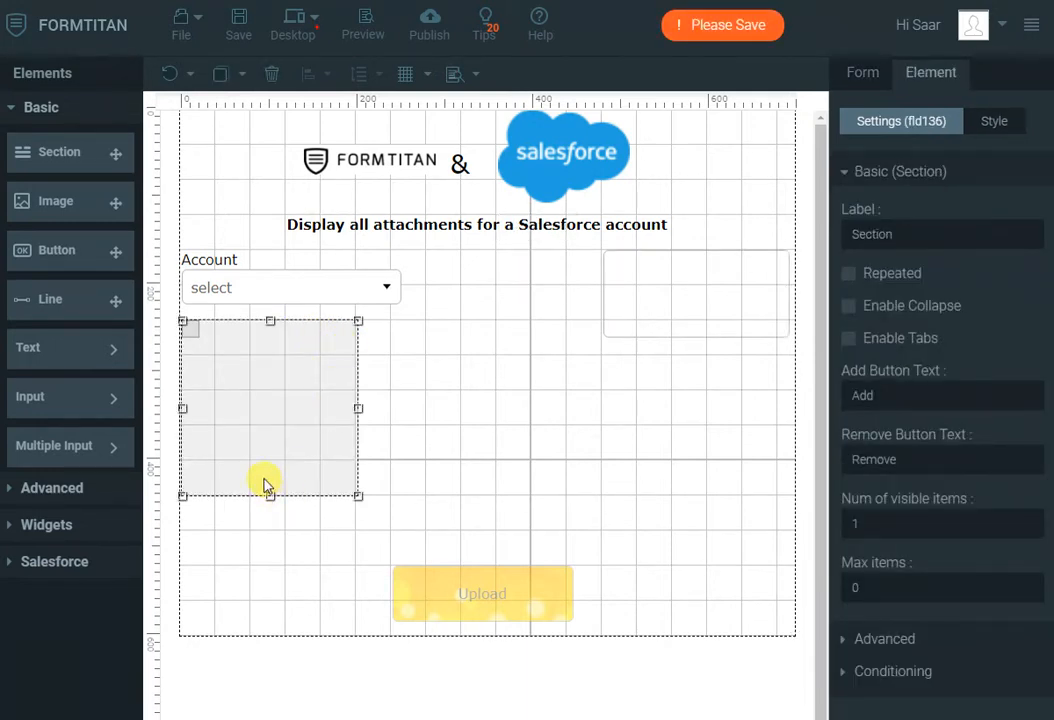
Place an Image element inside the new section and enlarge it to nearly the section's full width
mouse_move(71, 200)
mouse_down()
mouse_move(165, 252)
mouse_move(252, 370)
mouse_move(258, 357)
mouse_up()
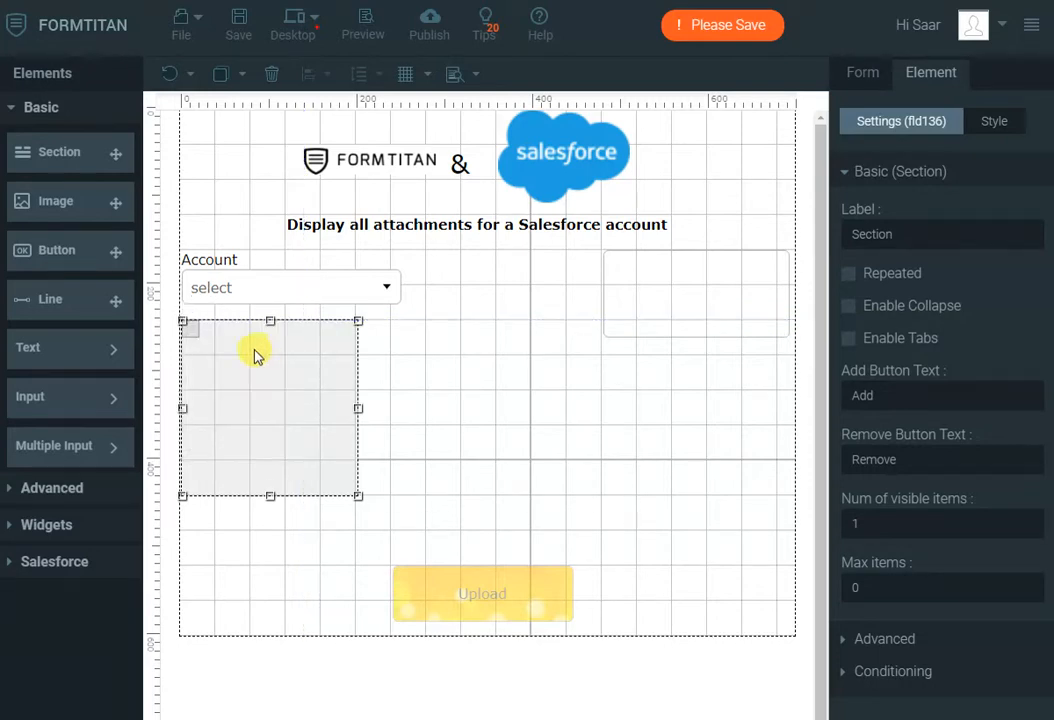
click(866, 666)
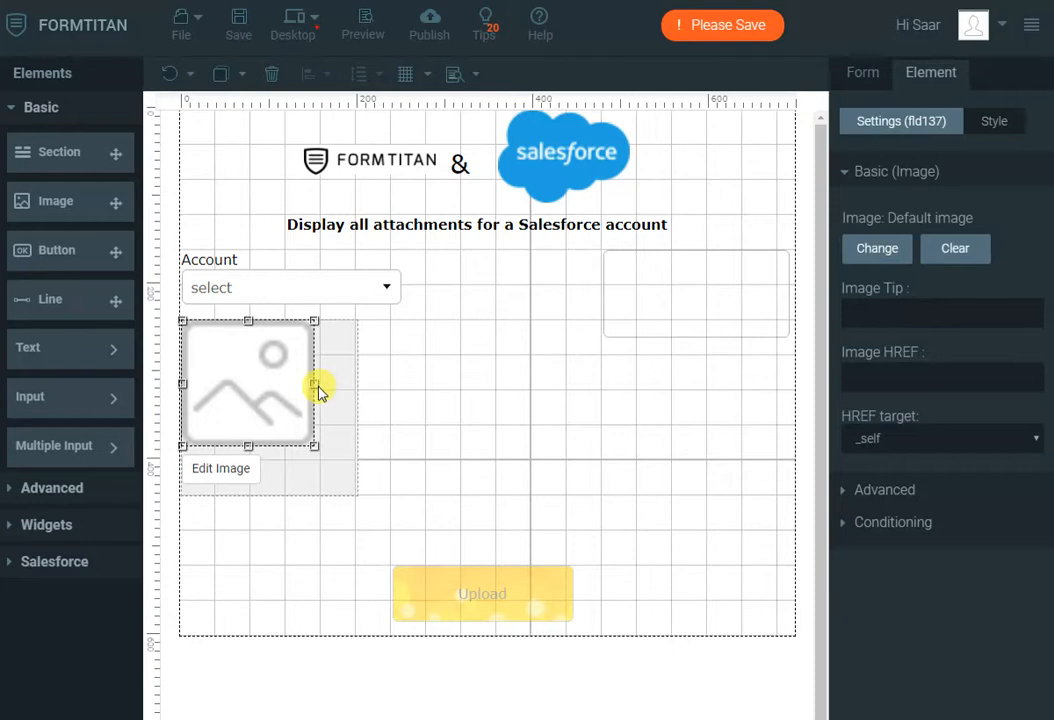
drag(318, 386, 353, 384)
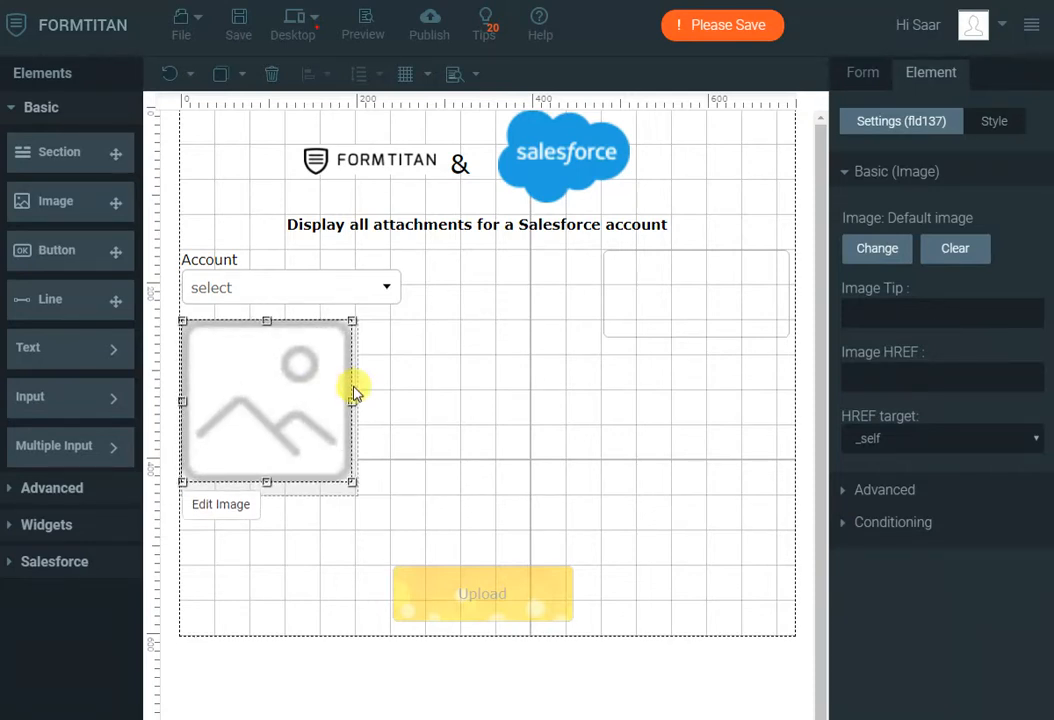
click(288, 497)
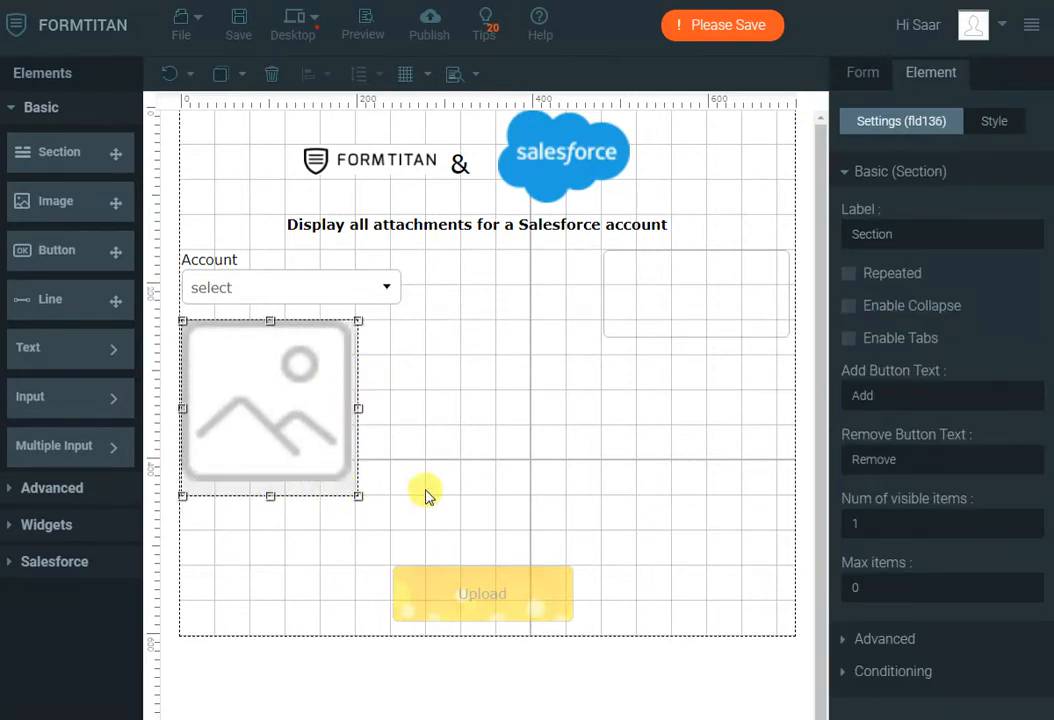
Open the field mapping of the Attachment object in the form's Get From Salesforce settings
click(433, 478)
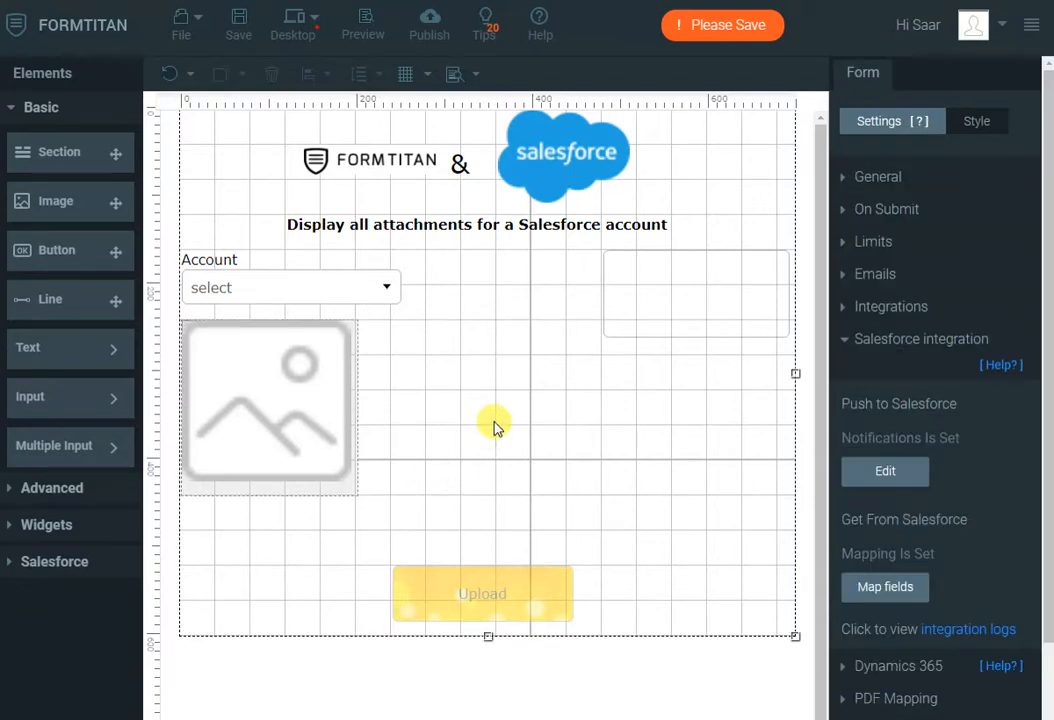
click(885, 587)
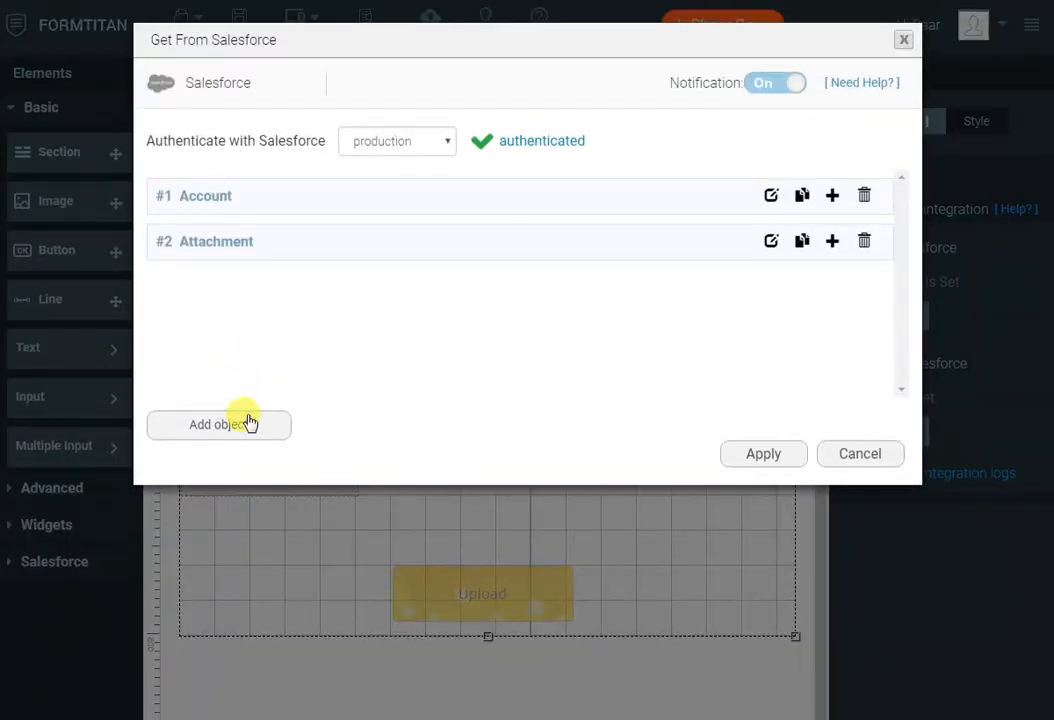
click(250, 425)
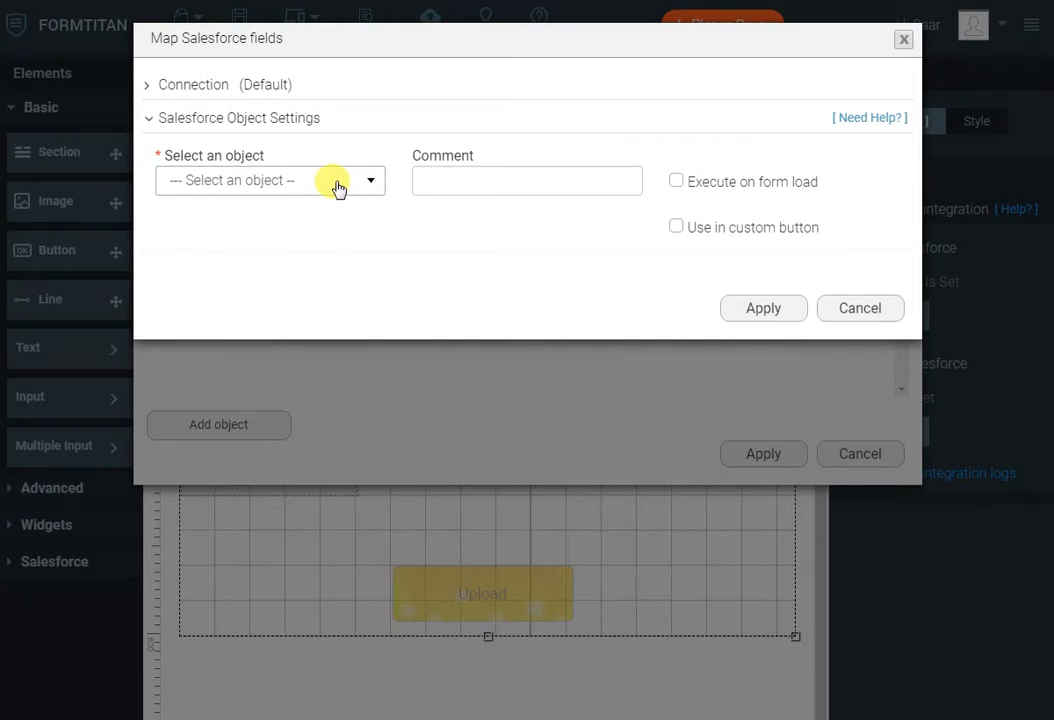
click(862, 312)
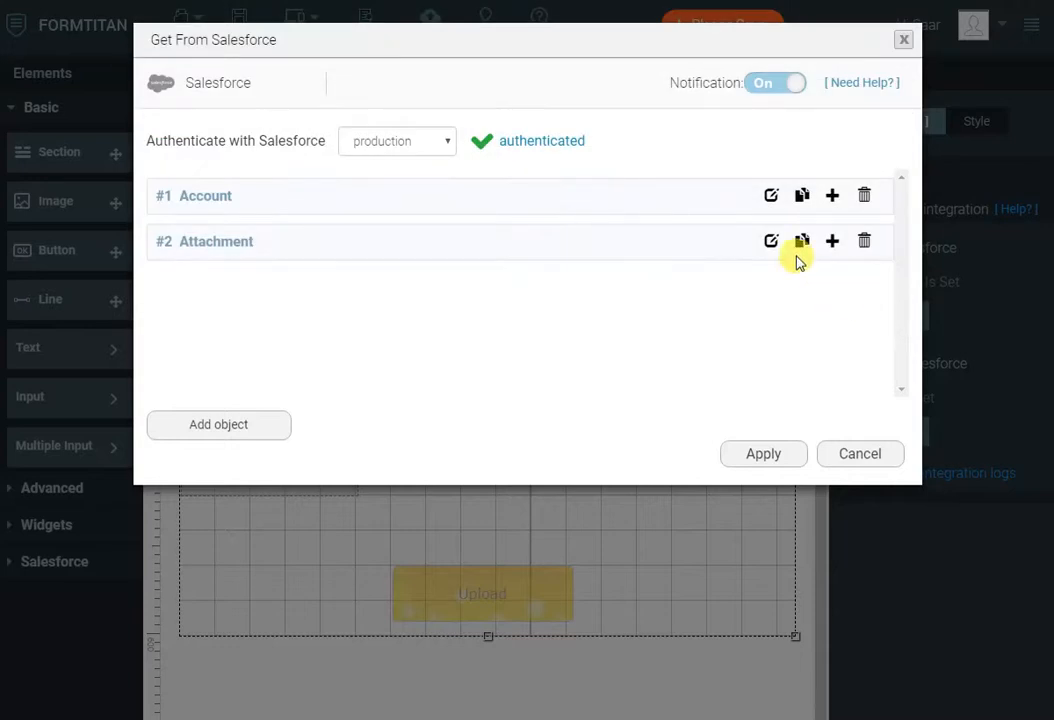
click(772, 243)
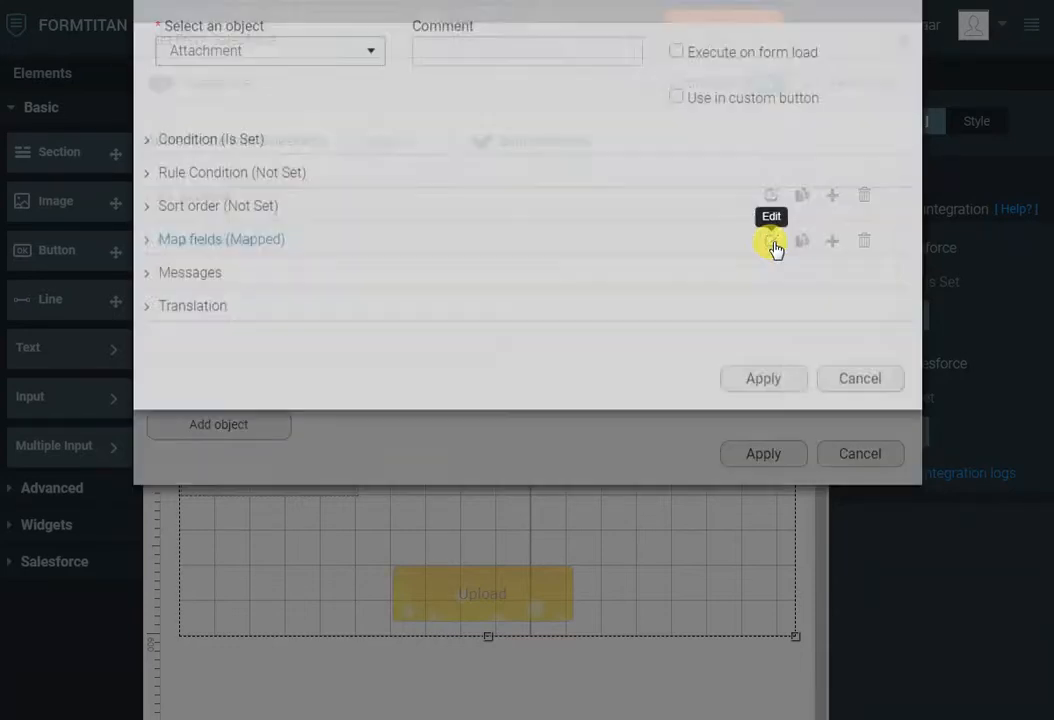
click(261, 374)
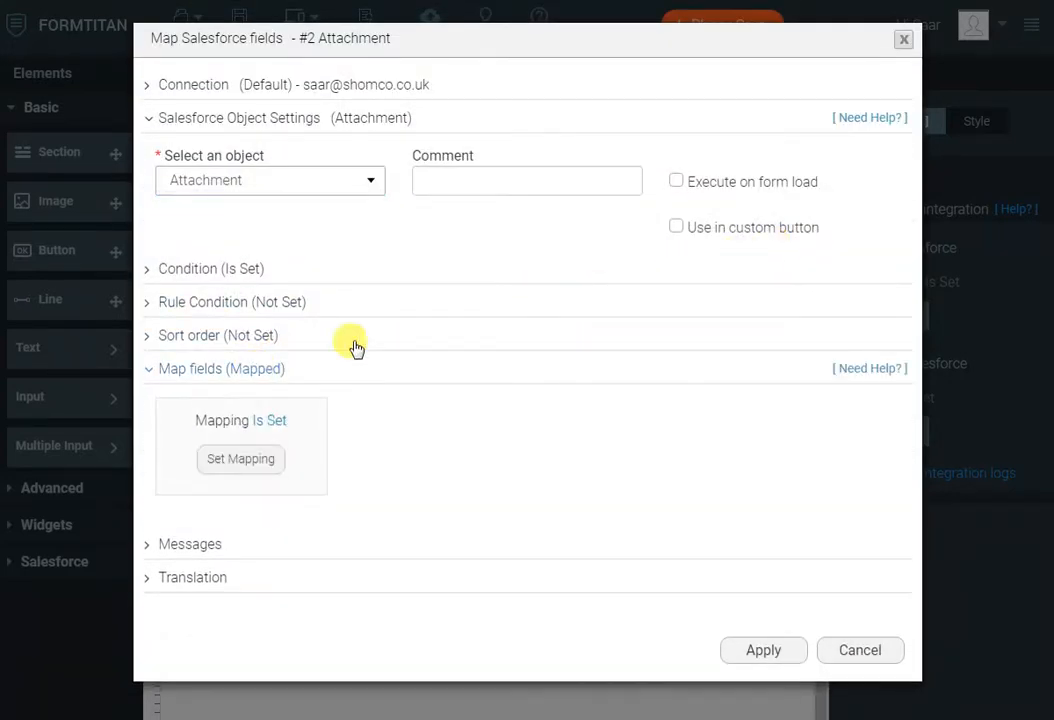
click(254, 470)
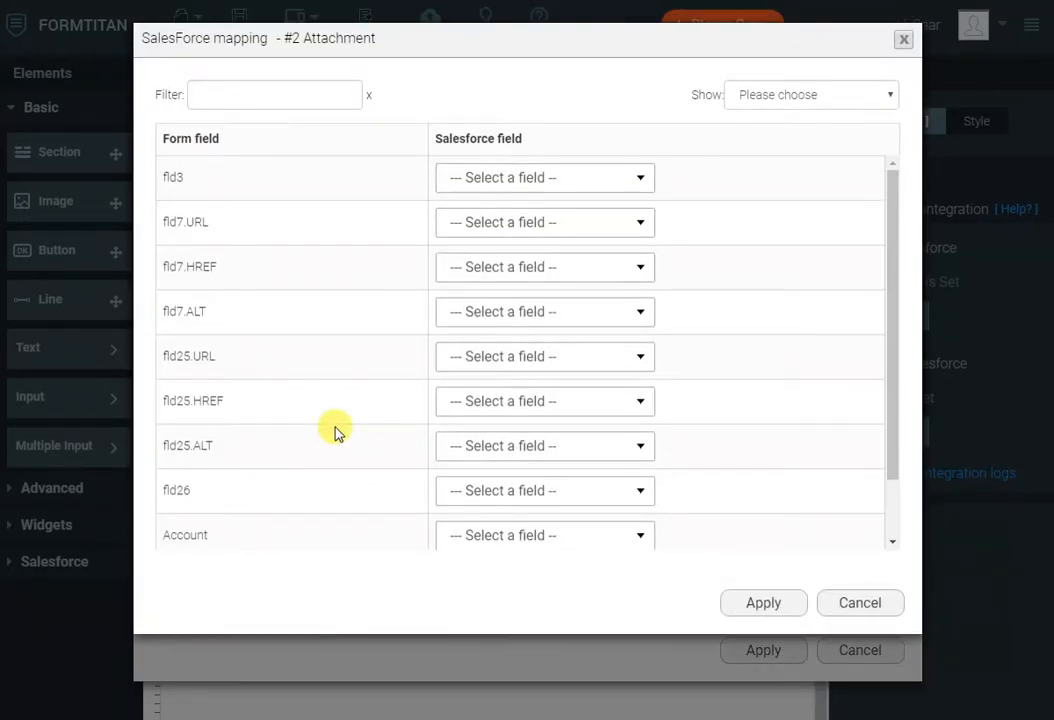
Map the section image's URL (fld137.URL) to the Salesforce Body field and apply the Get From Salesforce mapping
scroll(336, 433, down, 10)
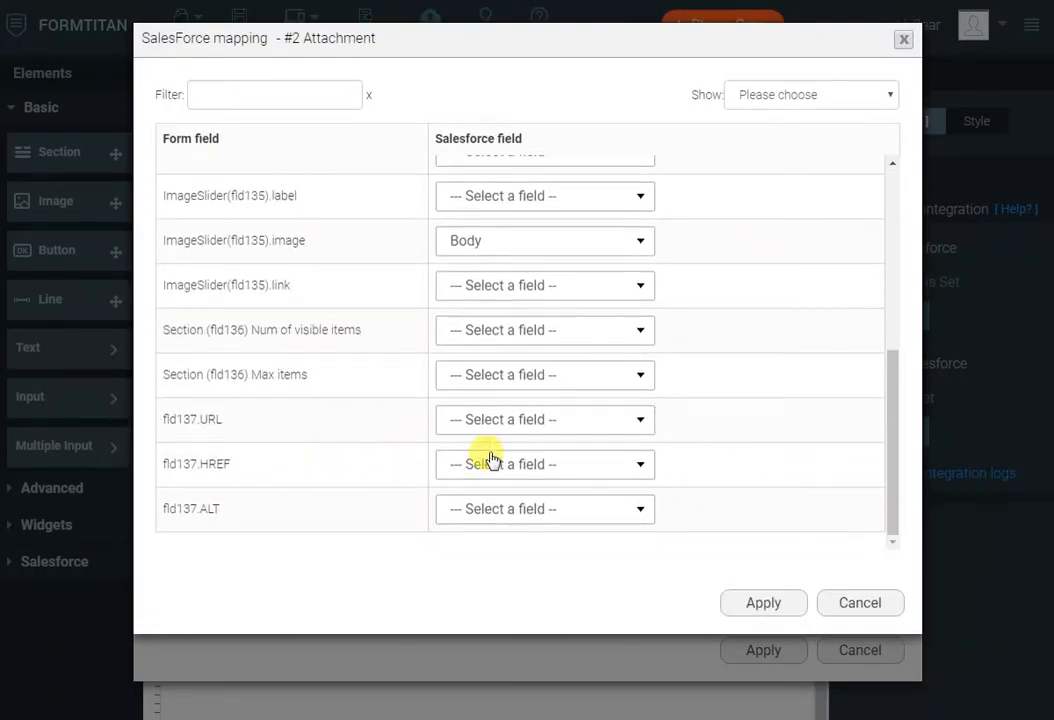
click(538, 425)
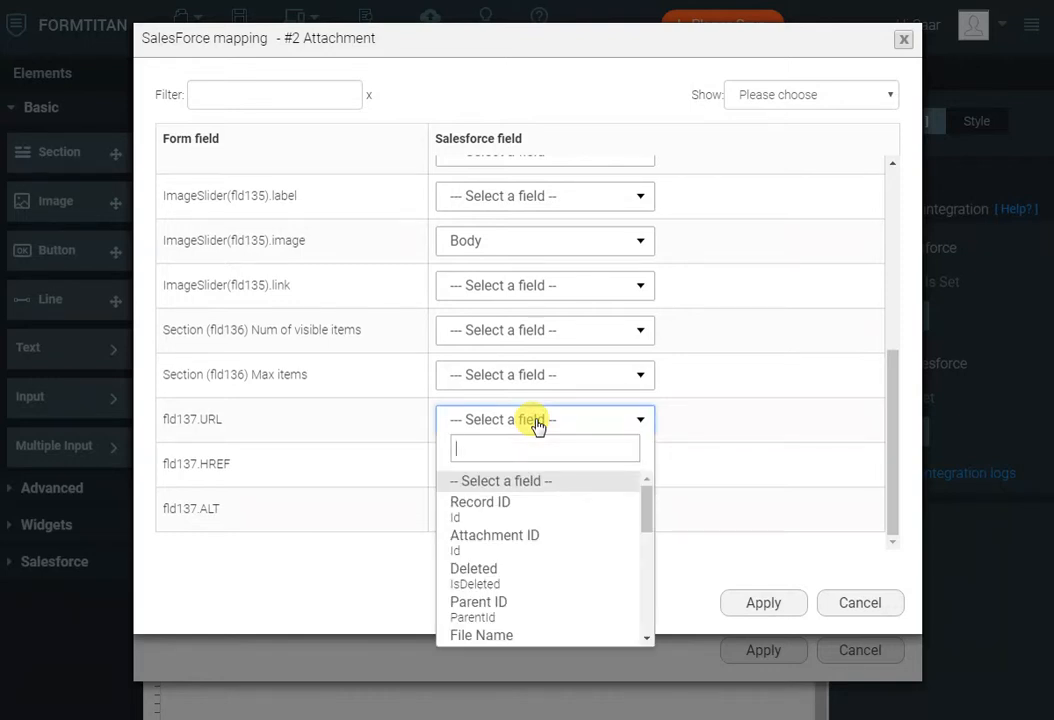
text(body)
key(Down)
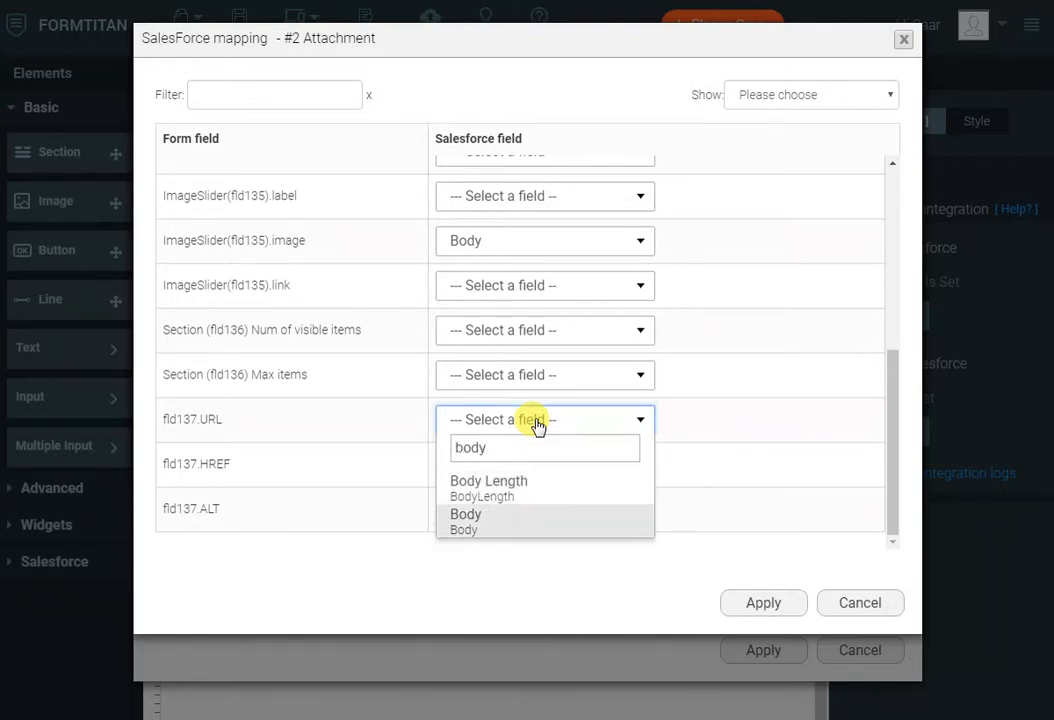
key(Return)
click(765, 601)
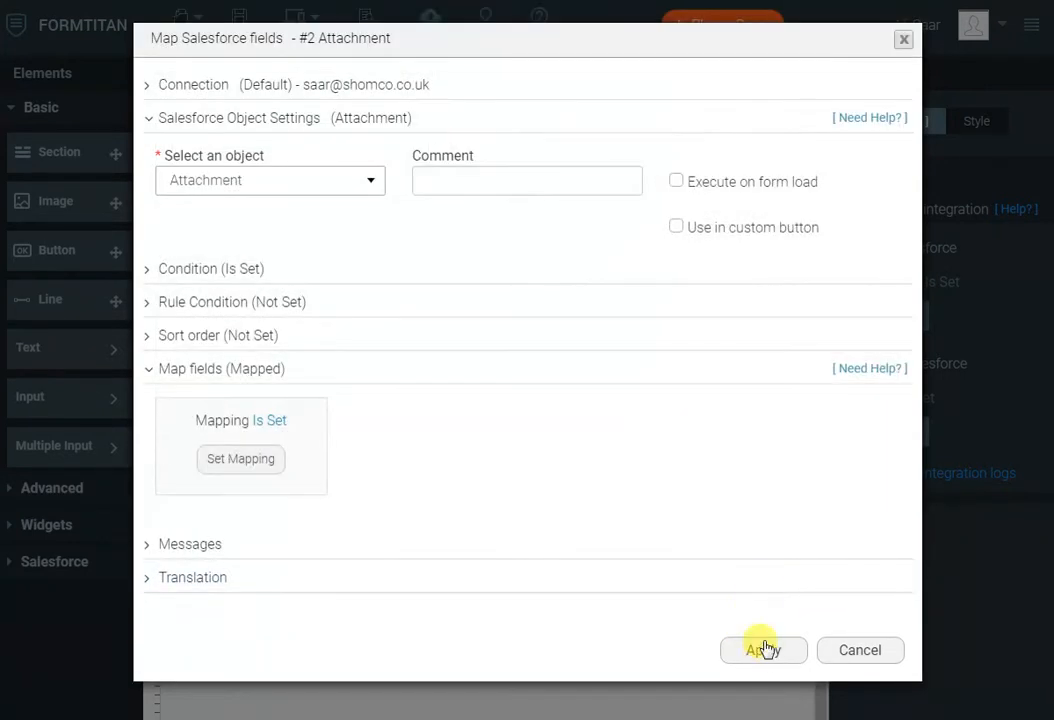
click(760, 650)
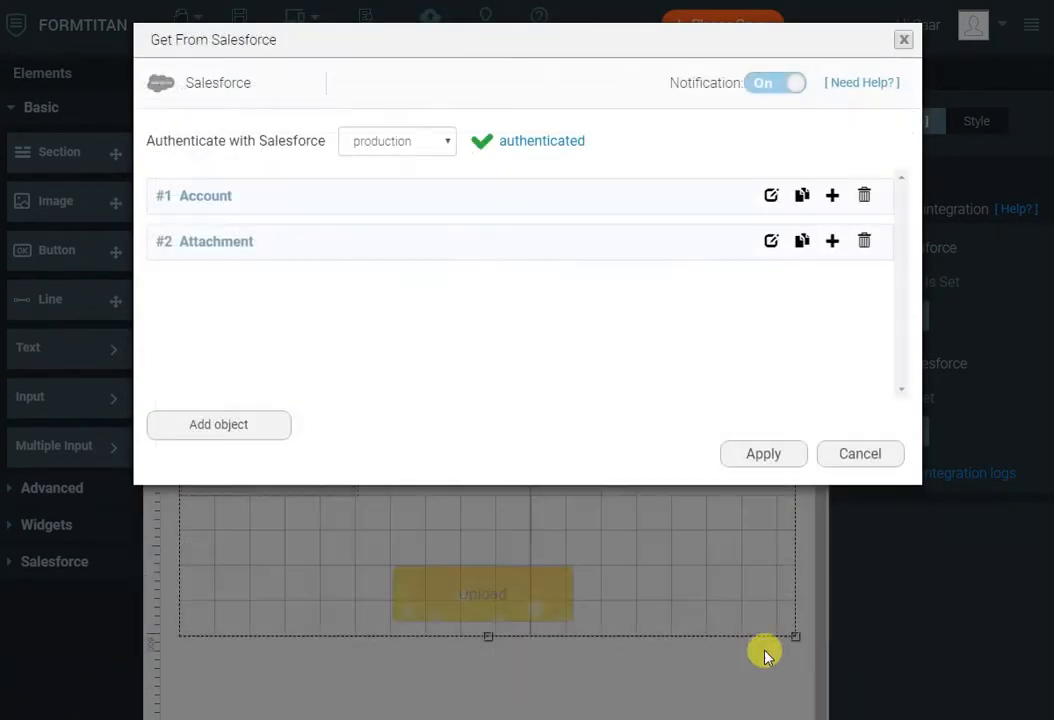
click(763, 454)
Publish the form, choose the third account on the live page and look through its attachments in the image section
click(437, 36)
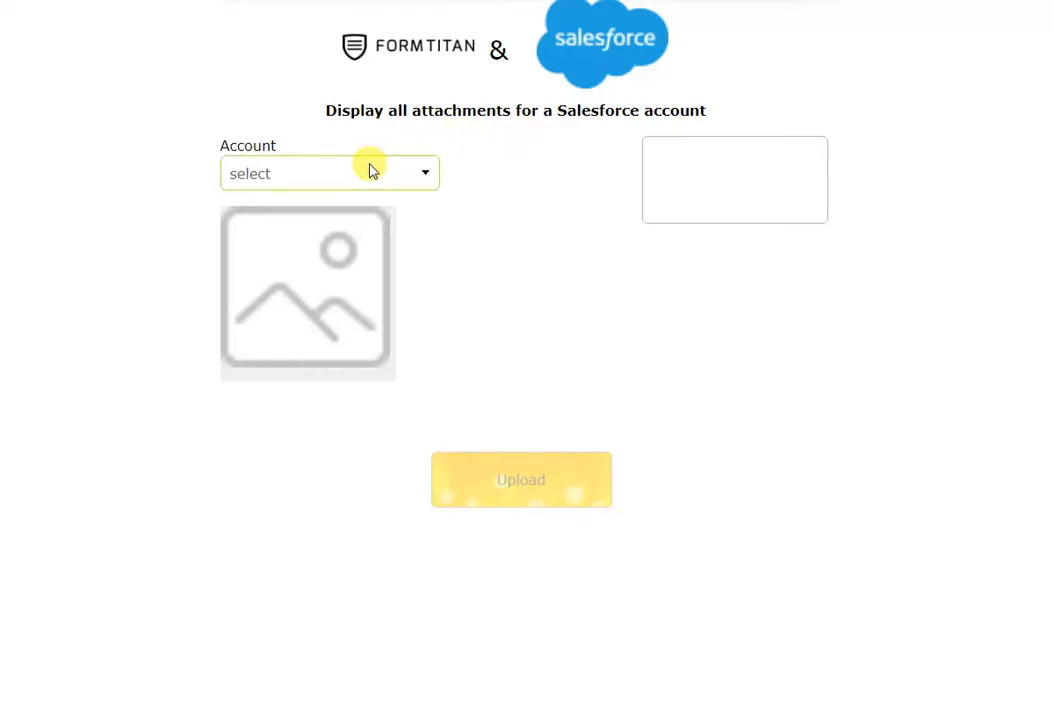
click(365, 172)
click(311, 244)
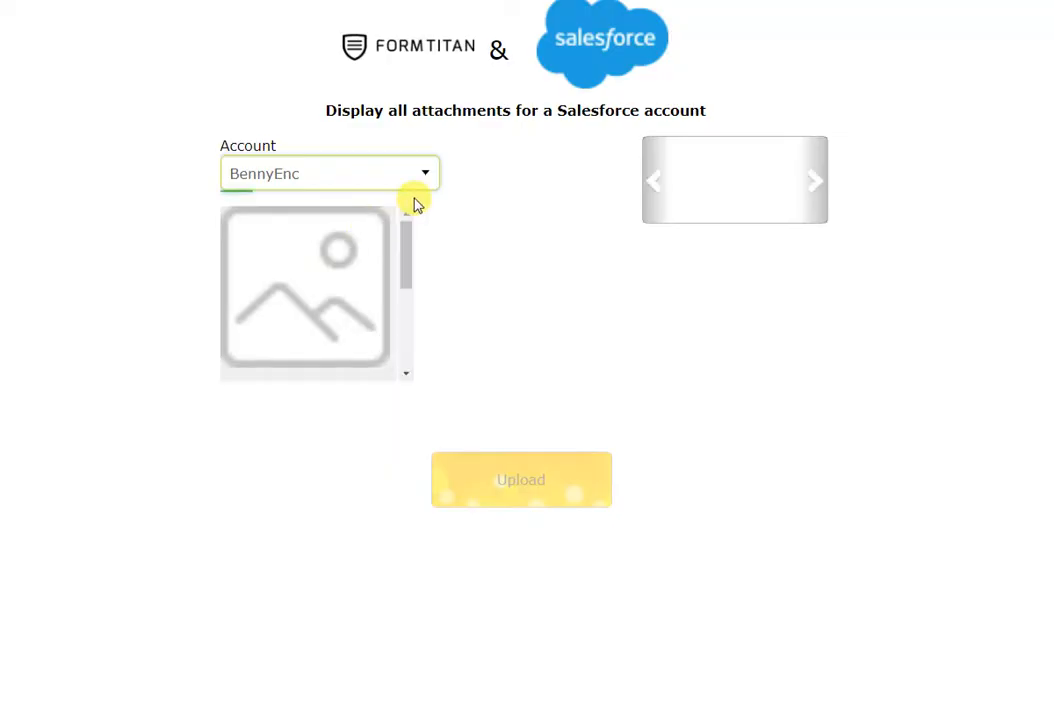
scroll(343, 262, down, 5)
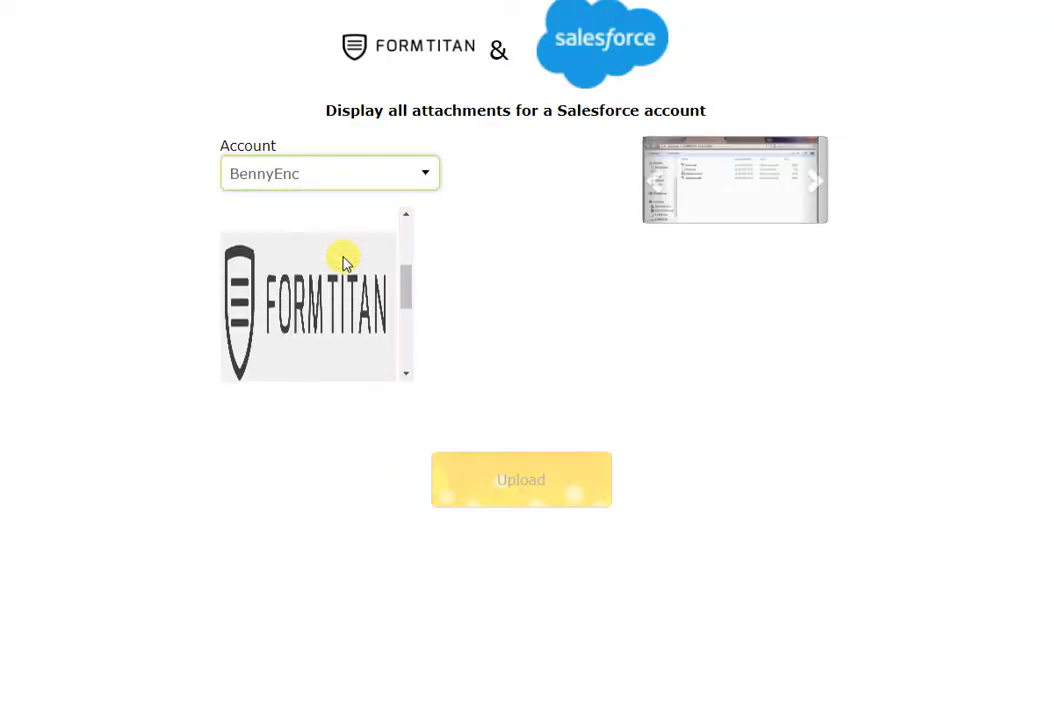
scroll(343, 262, down, 1)
scroll(343, 262, up, 6)
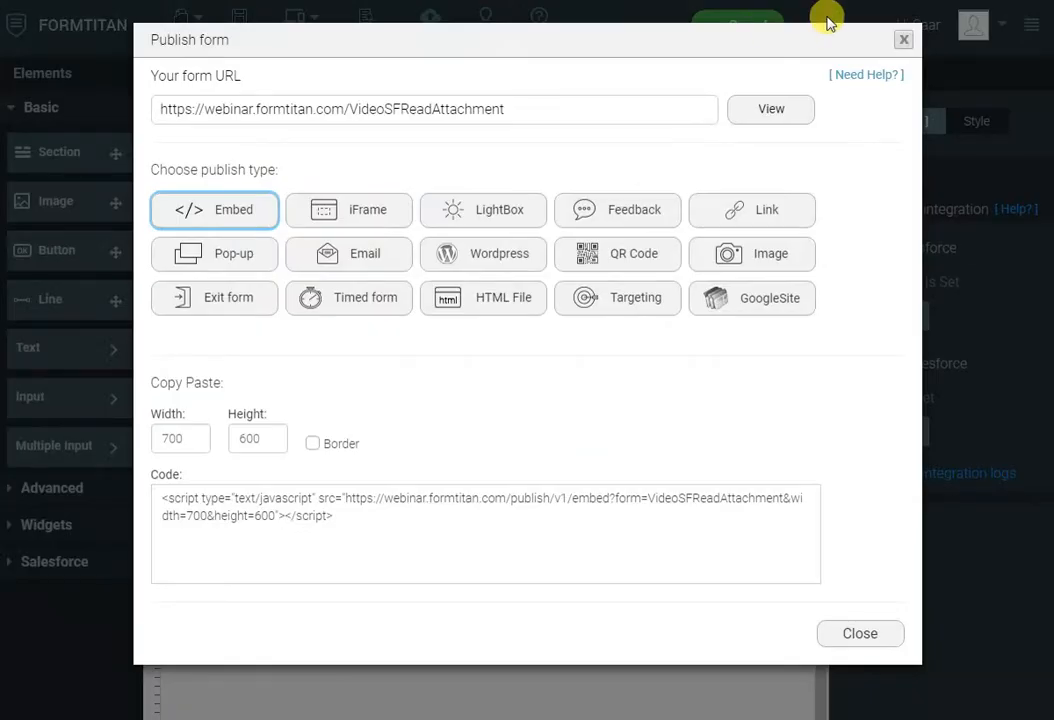
click(903, 39)
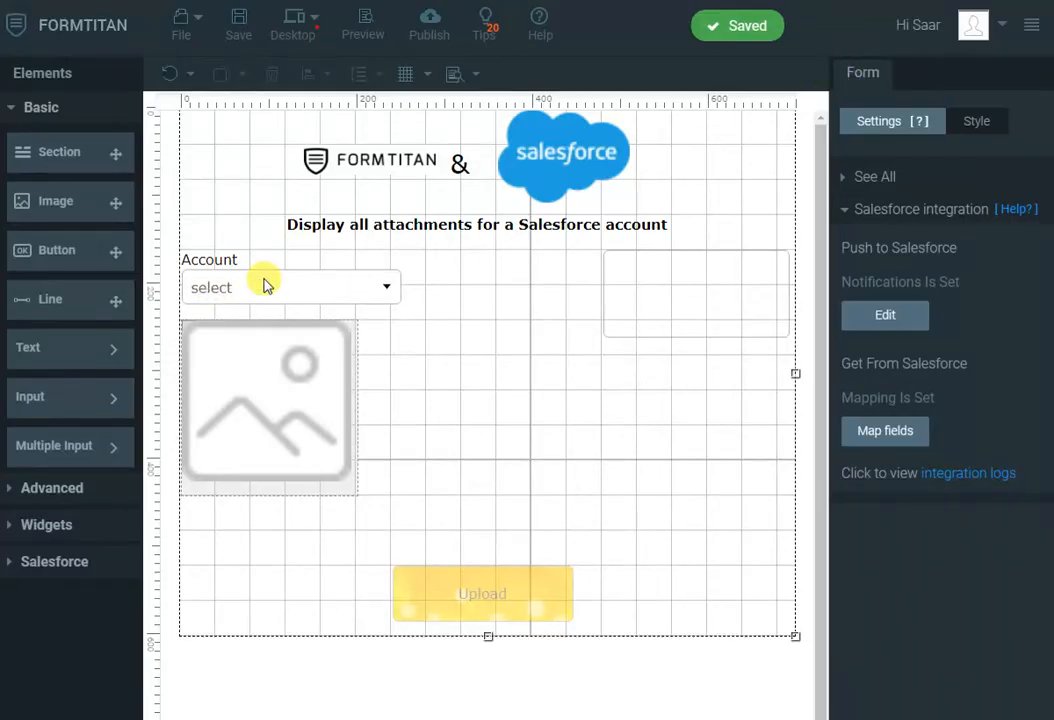
Add a conditioning rule to the Account dropdown that applies when the current field Is empty
click(265, 286)
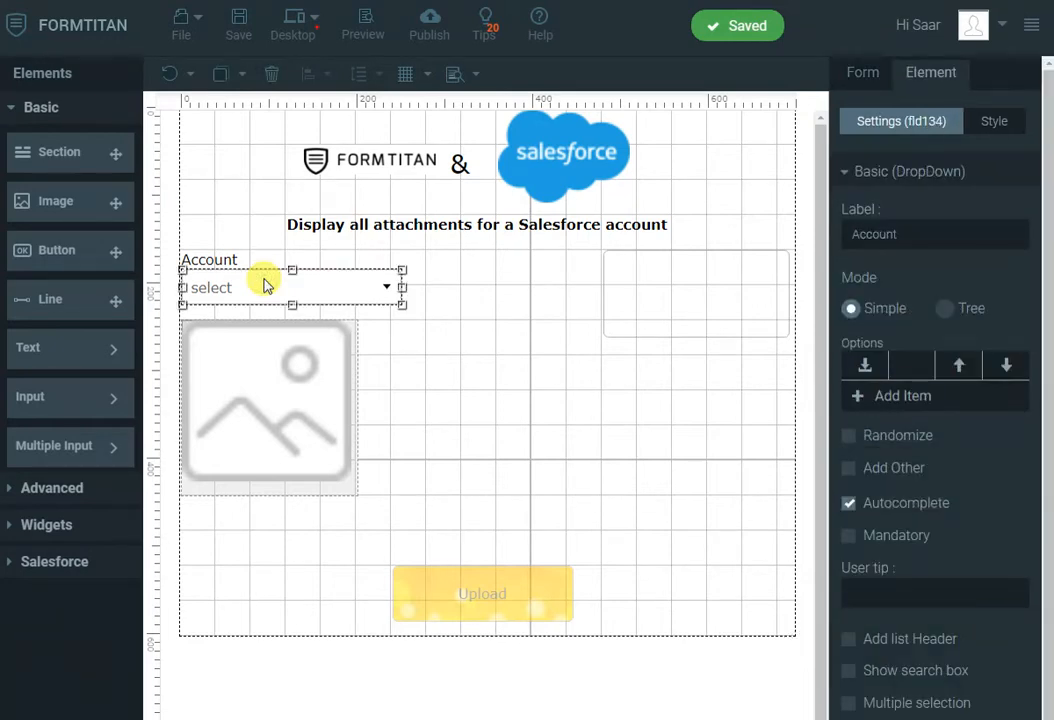
click(864, 170)
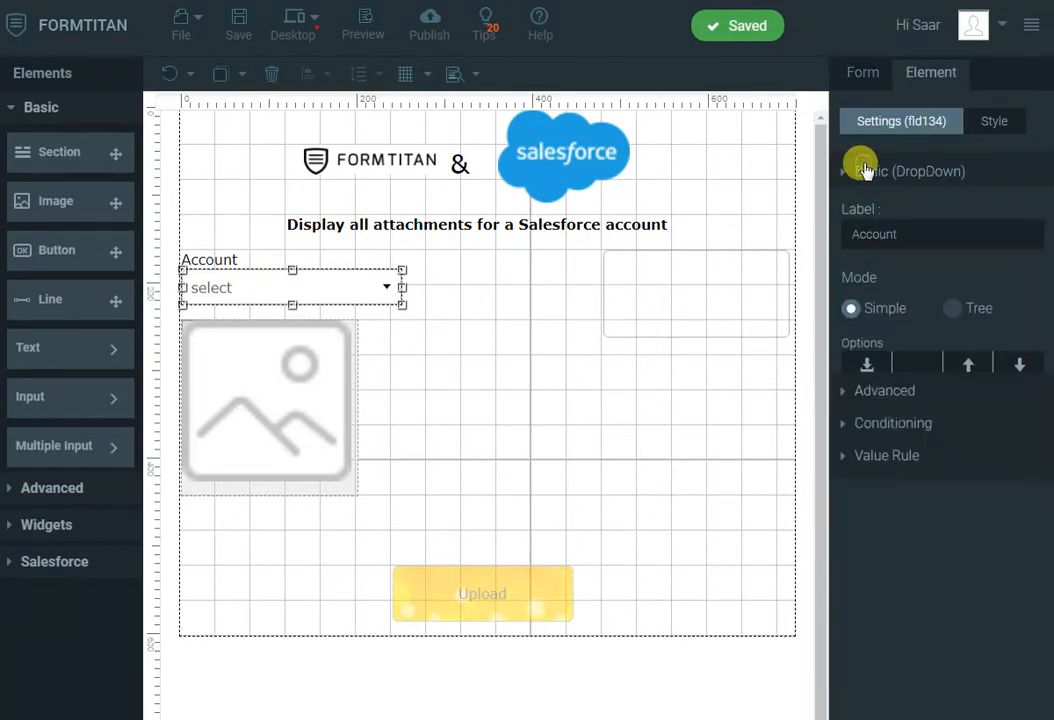
click(903, 238)
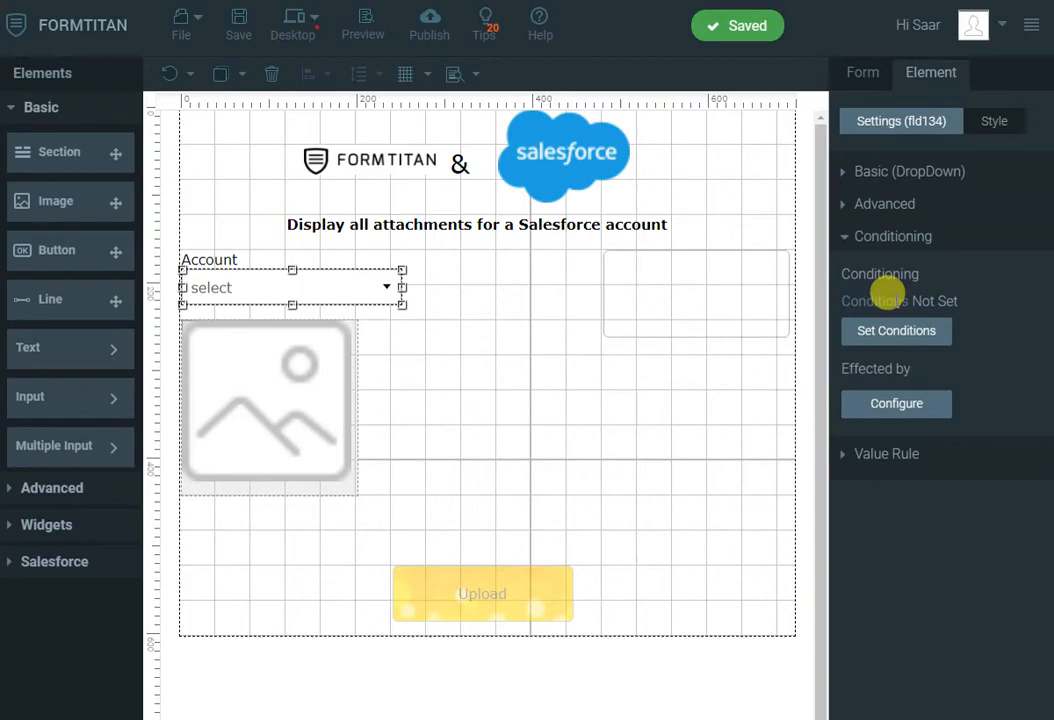
click(898, 331)
click(305, 202)
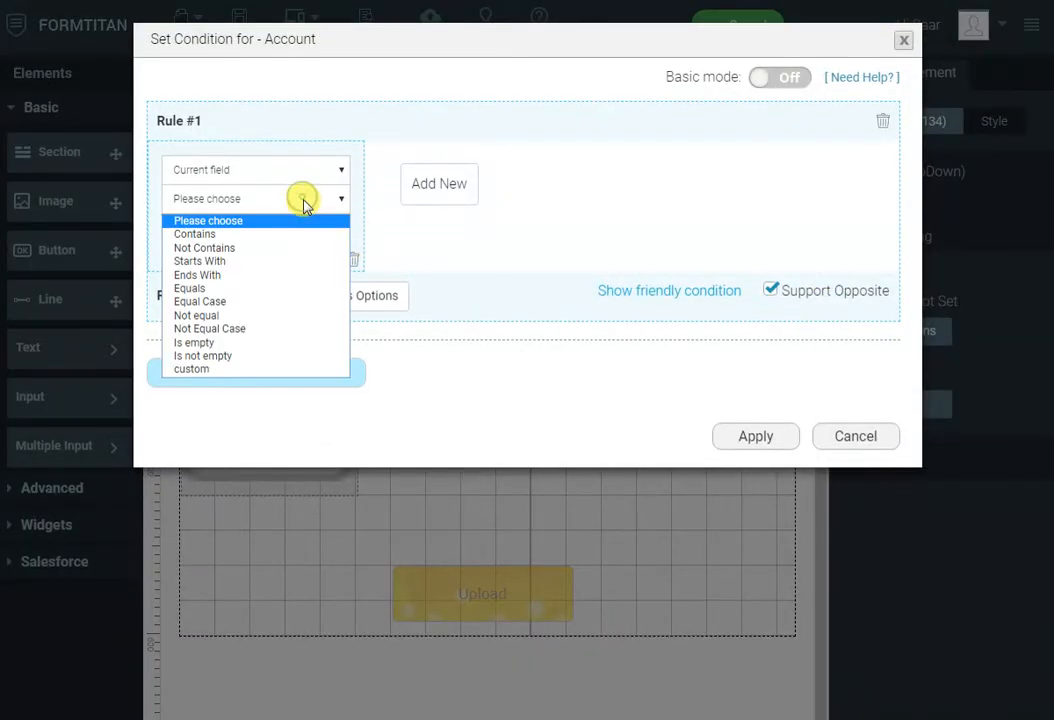
click(220, 345)
Set the rule's results to Hide for both the ImageSlider and the Section, and apply the condition
click(315, 298)
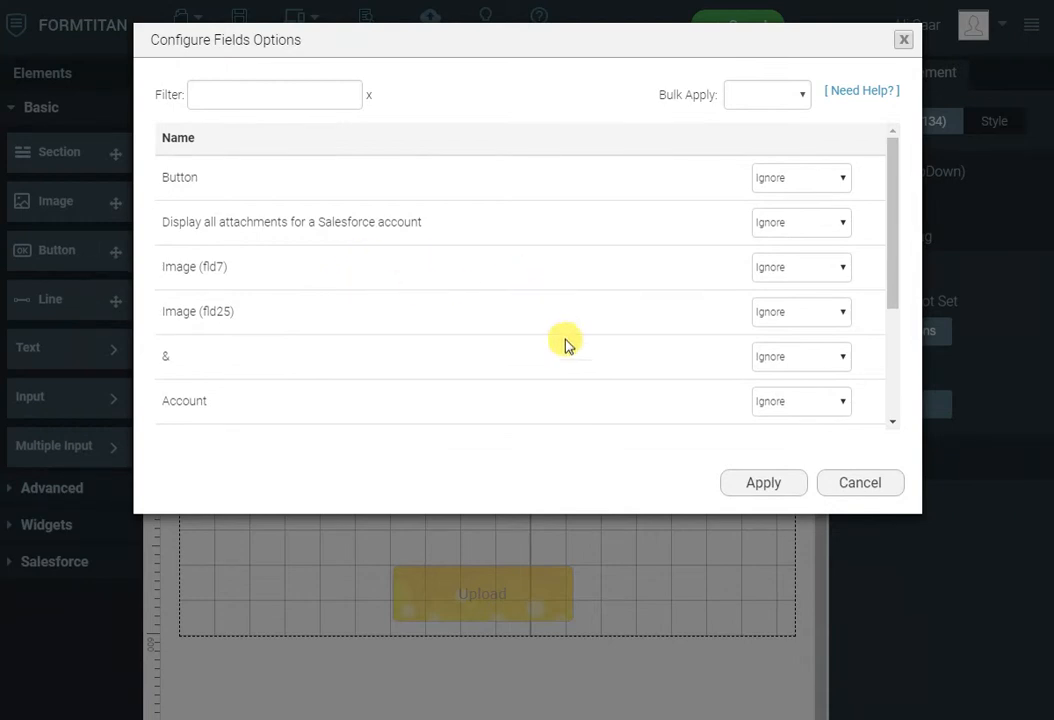
scroll(718, 343, down, 4)
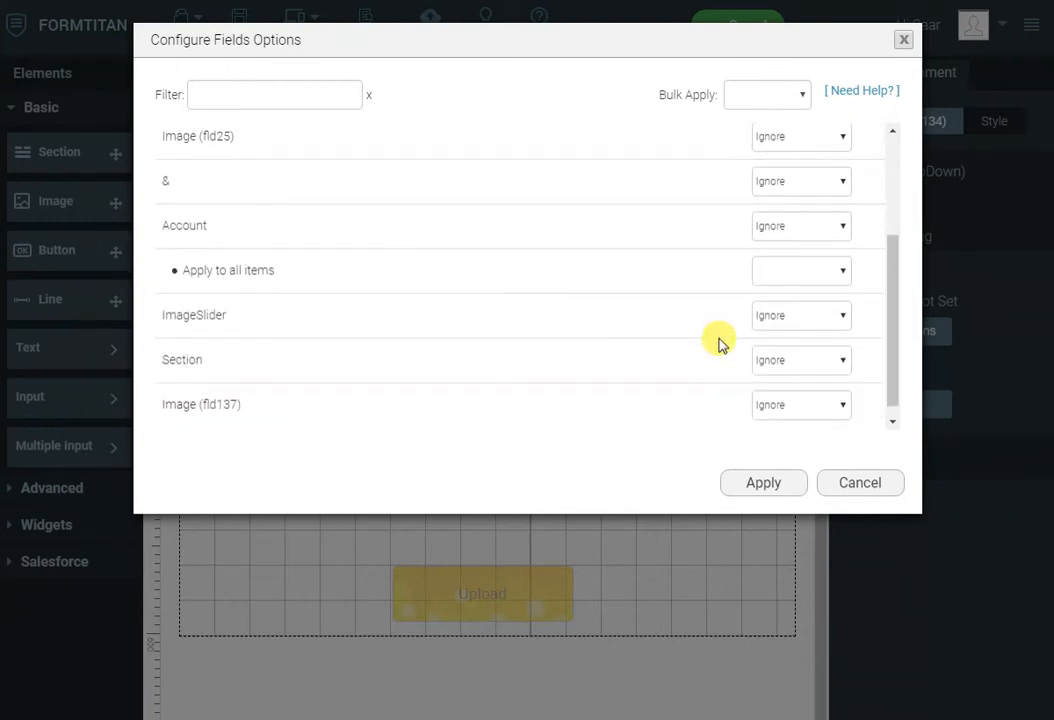
click(828, 318)
click(793, 364)
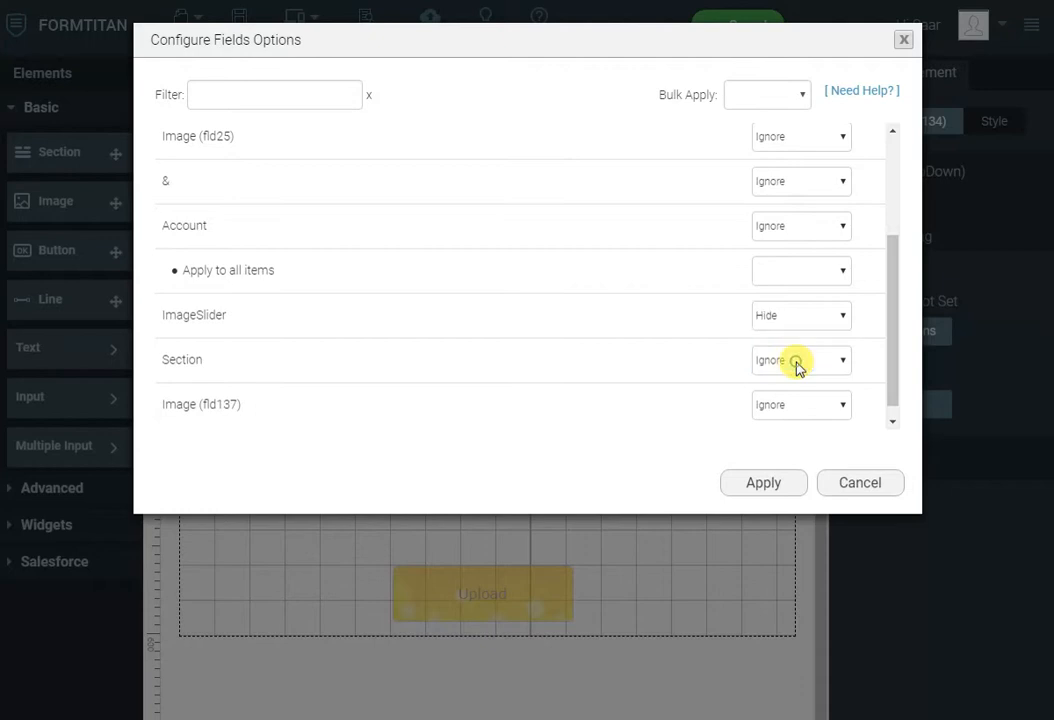
click(790, 368)
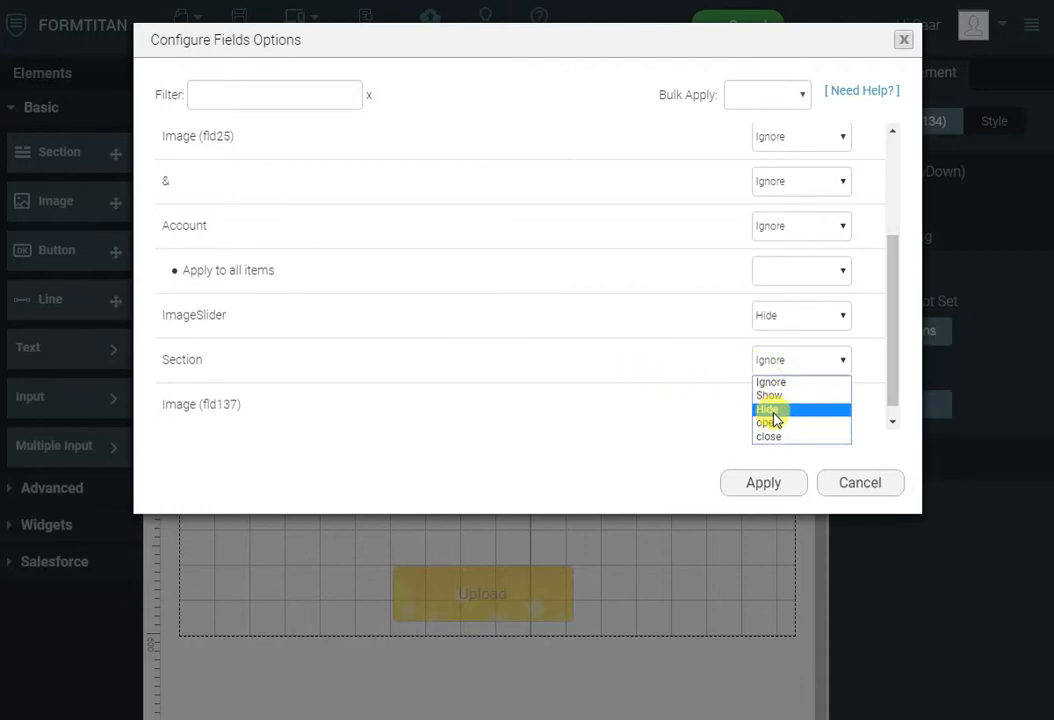
click(775, 405)
click(770, 483)
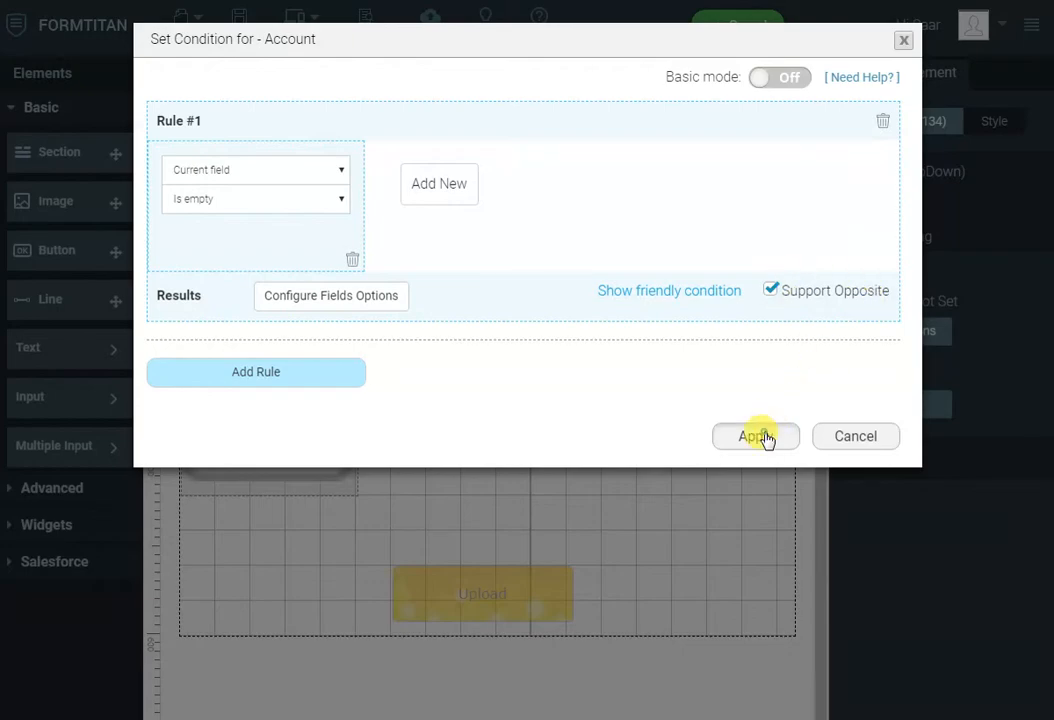
click(757, 436)
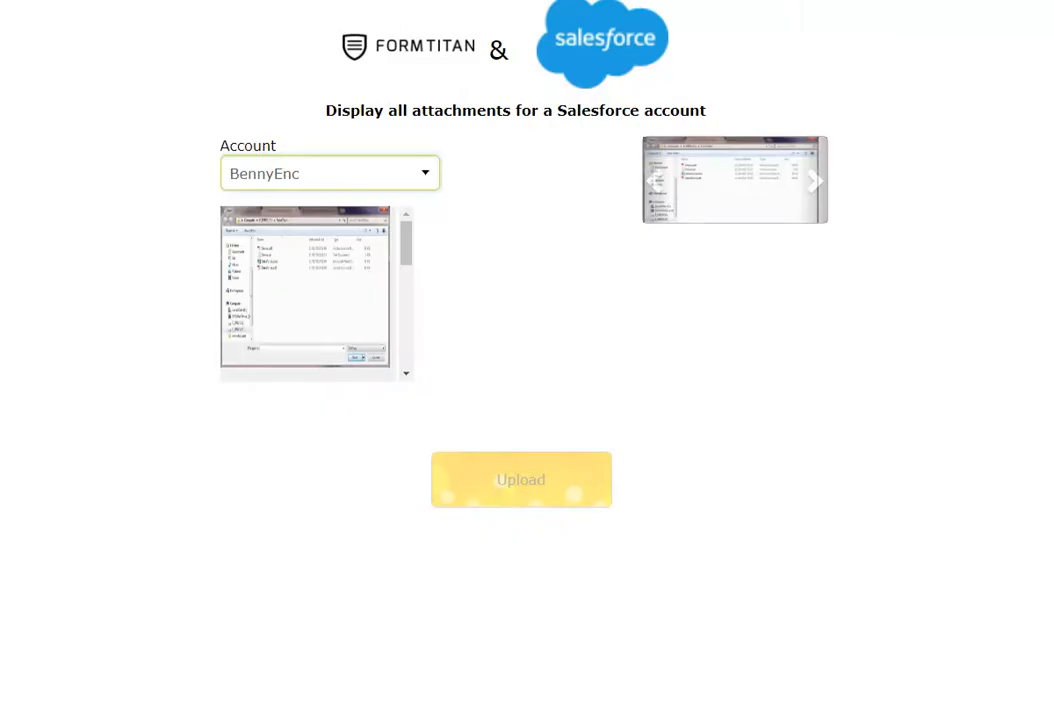
Reload the live form and choose the third account in the Account list
key(F5)
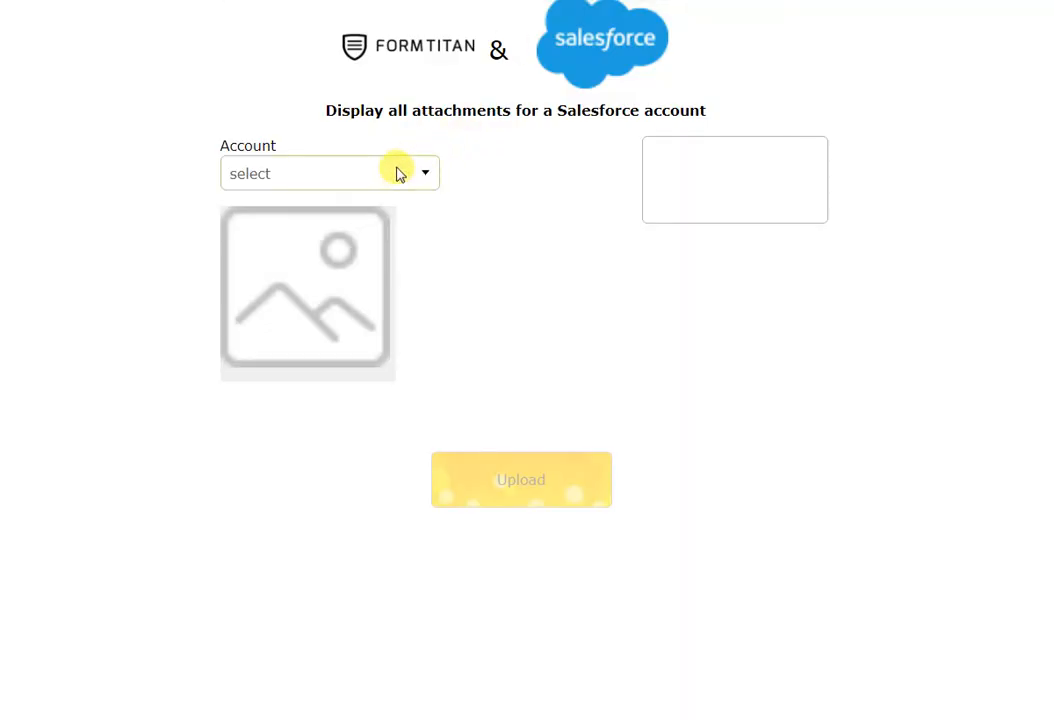
click(391, 176)
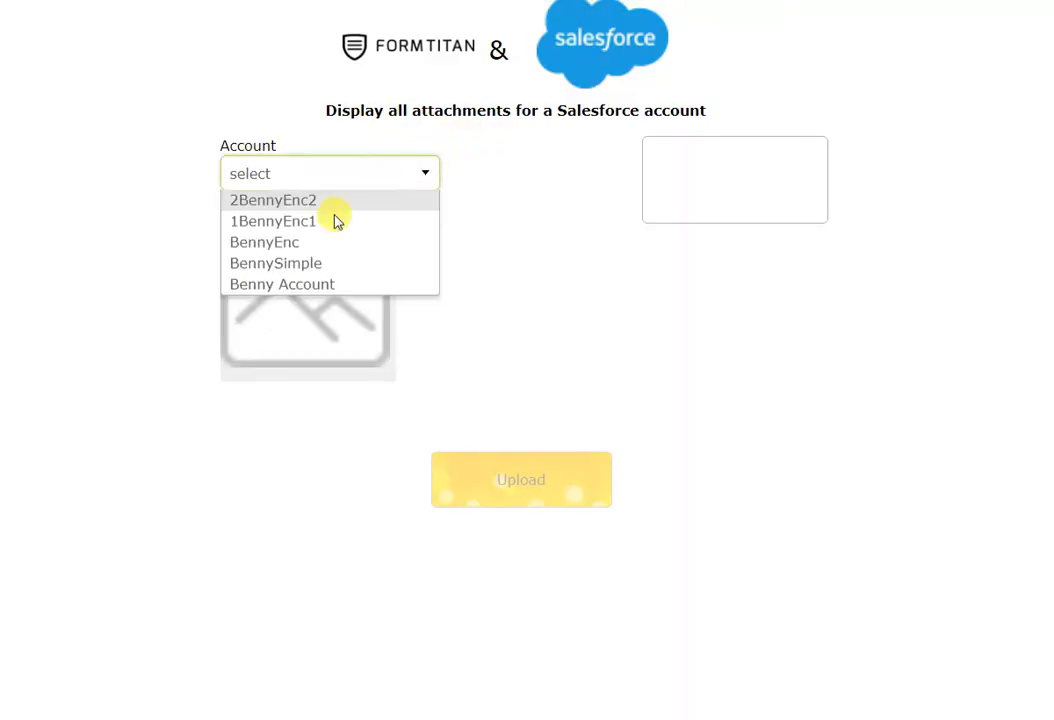
click(324, 243)
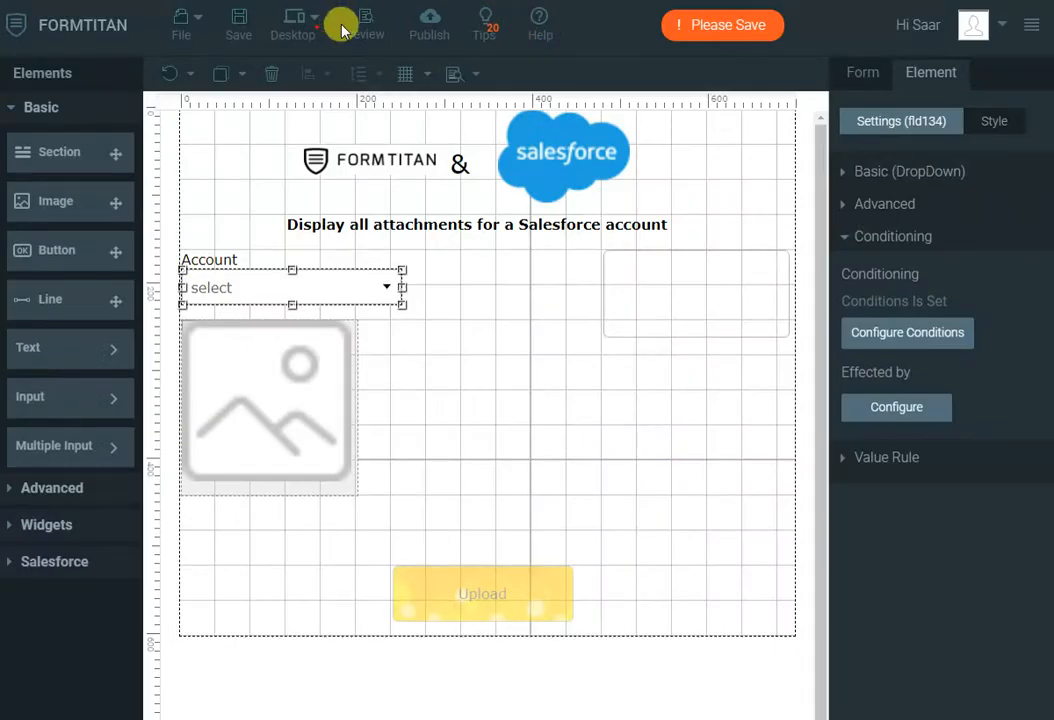
Publish the form with the new condition, reload the live page and test it with the third account
click(432, 28)
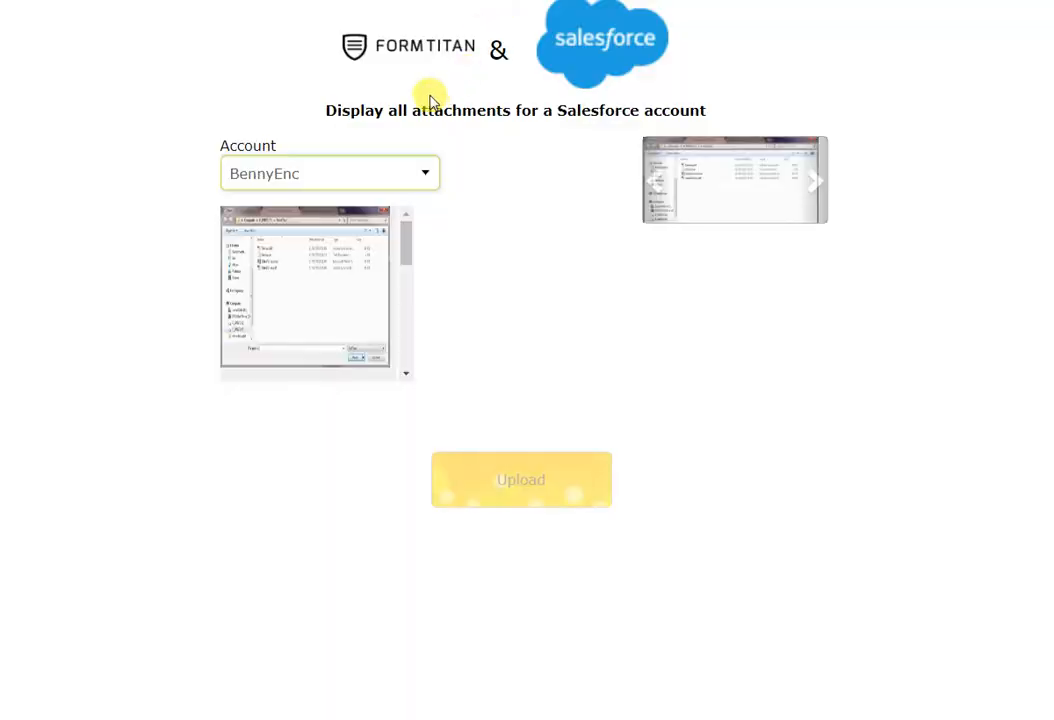
key(F5)
click(350, 182)
click(313, 240)
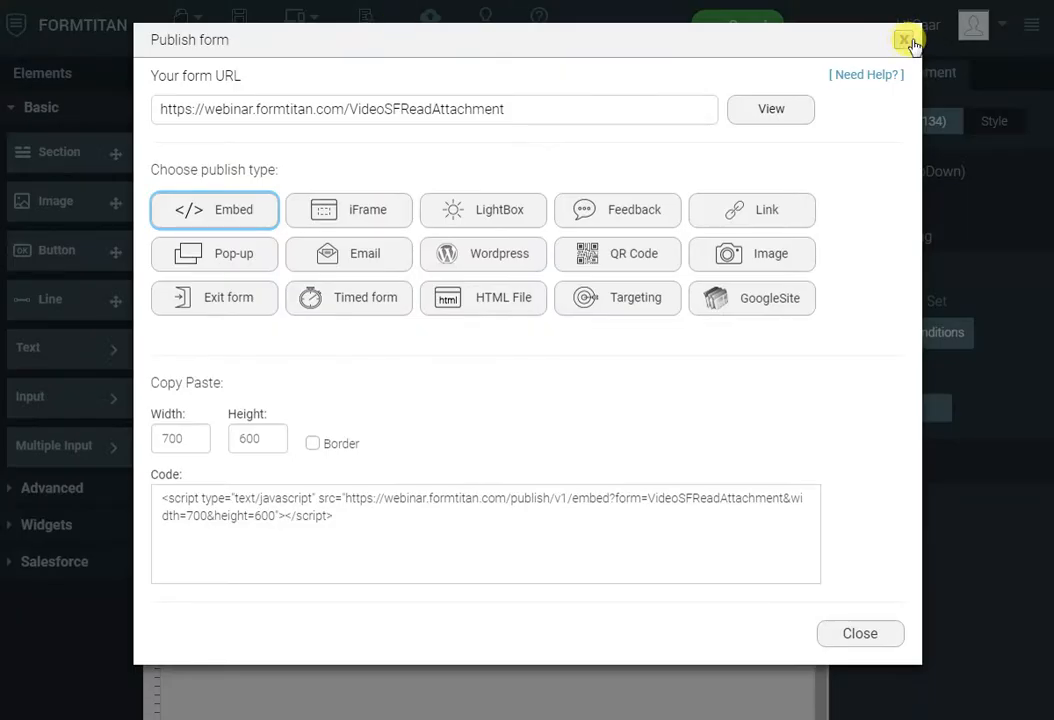
click(906, 41)
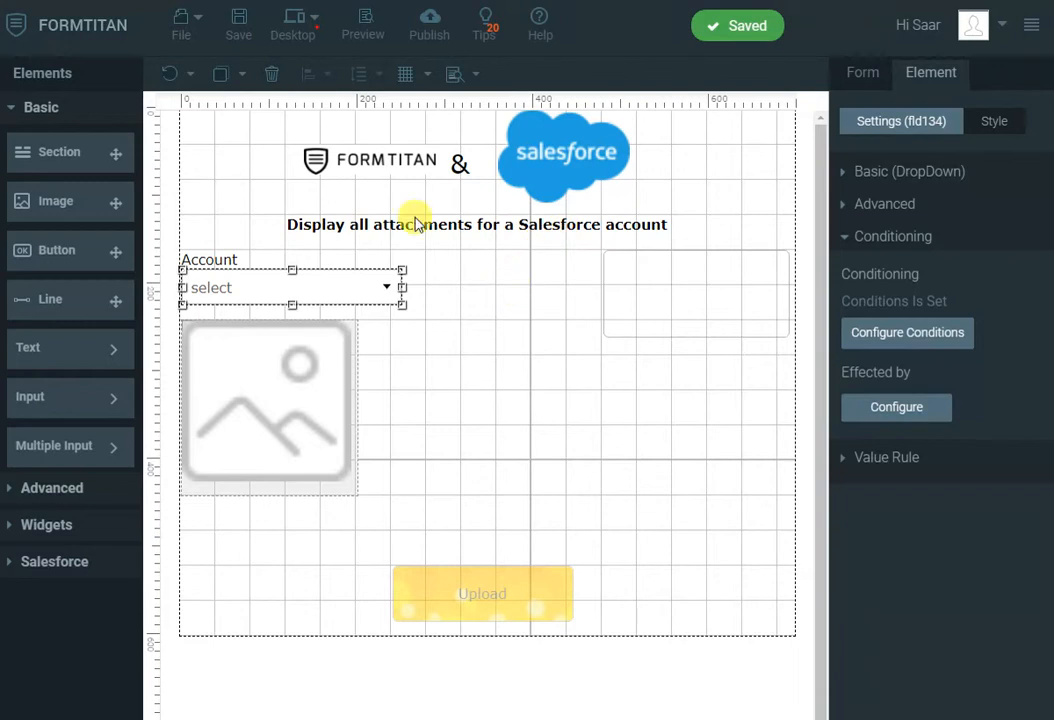
Place a second Section between the image section and the slider, and add a link (HREF) text element inside it
drag(80, 145, 488, 332)
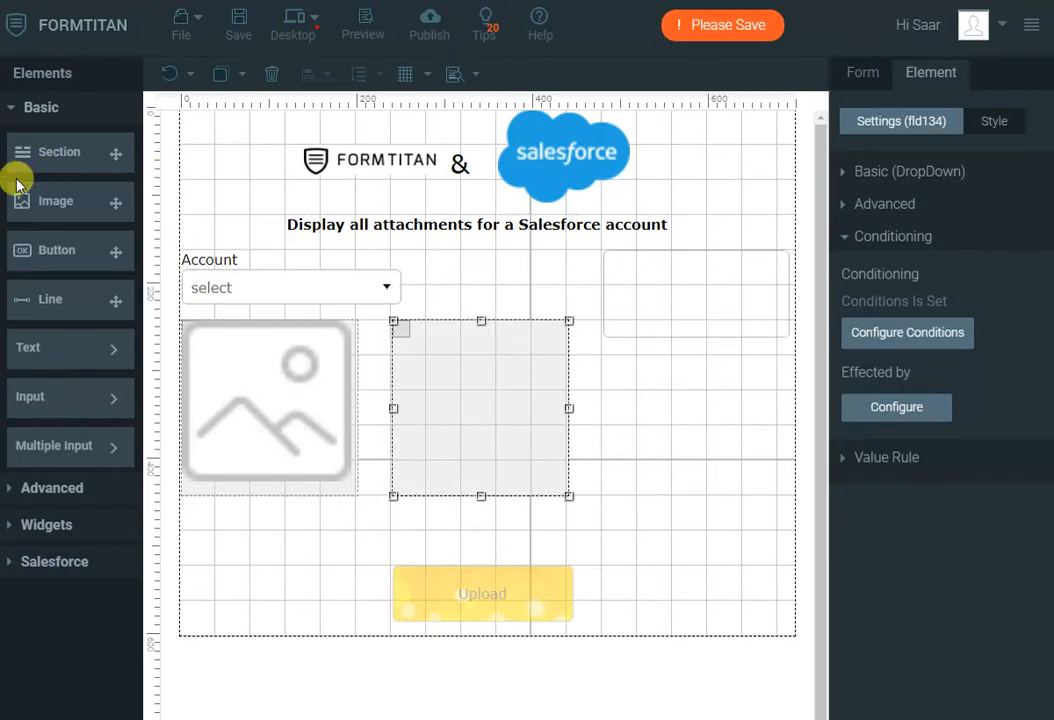
click(62, 350)
drag(169, 377, 489, 432)
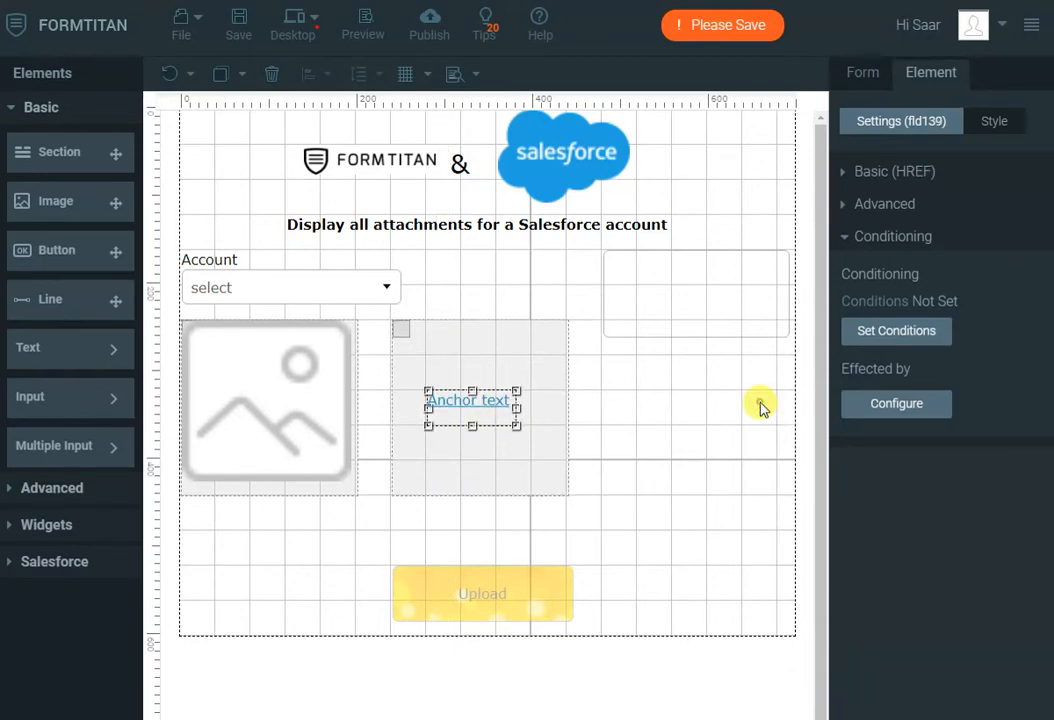
Open the form's Get From Salesforce mapping and duplicate the #2 Attachment object
click(759, 413)
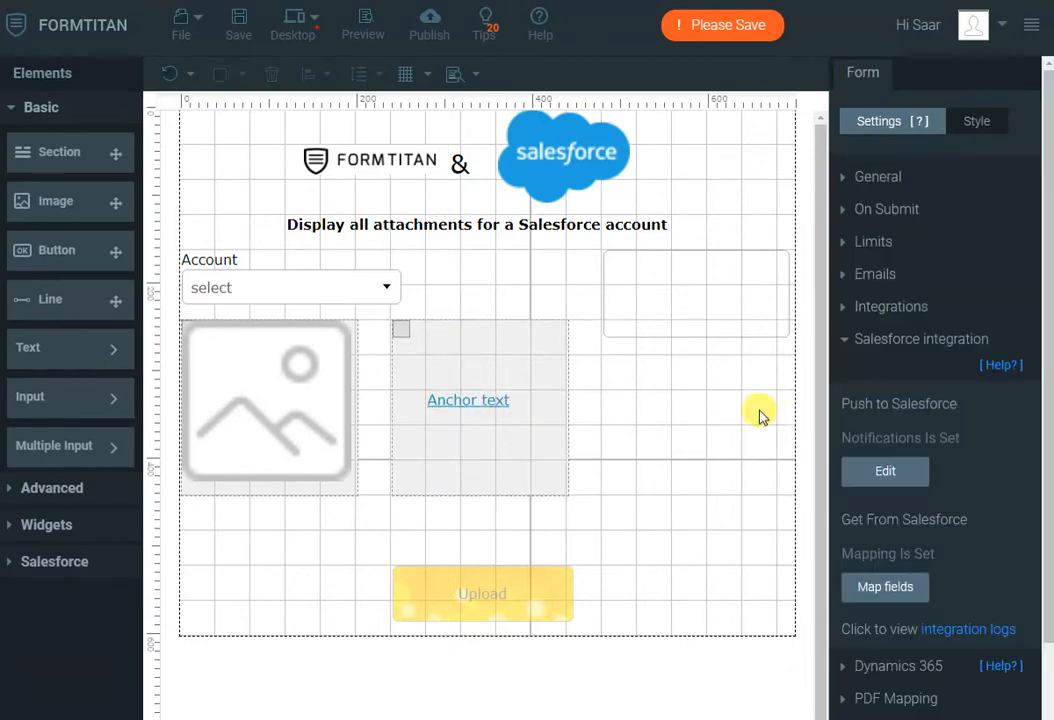
click(893, 588)
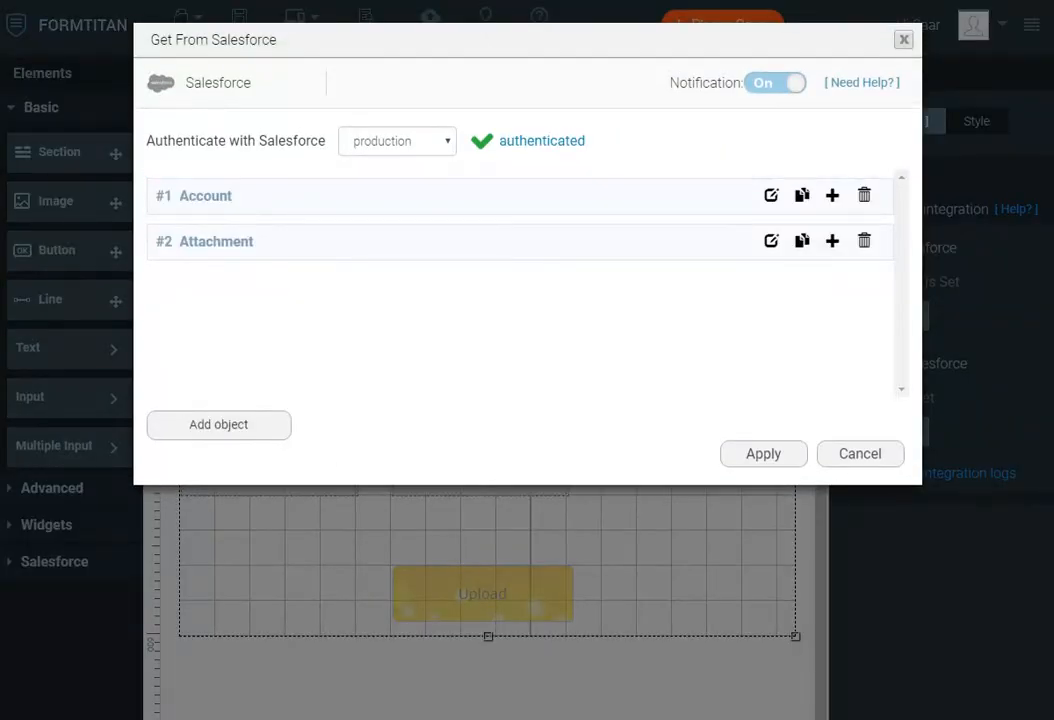
click(803, 242)
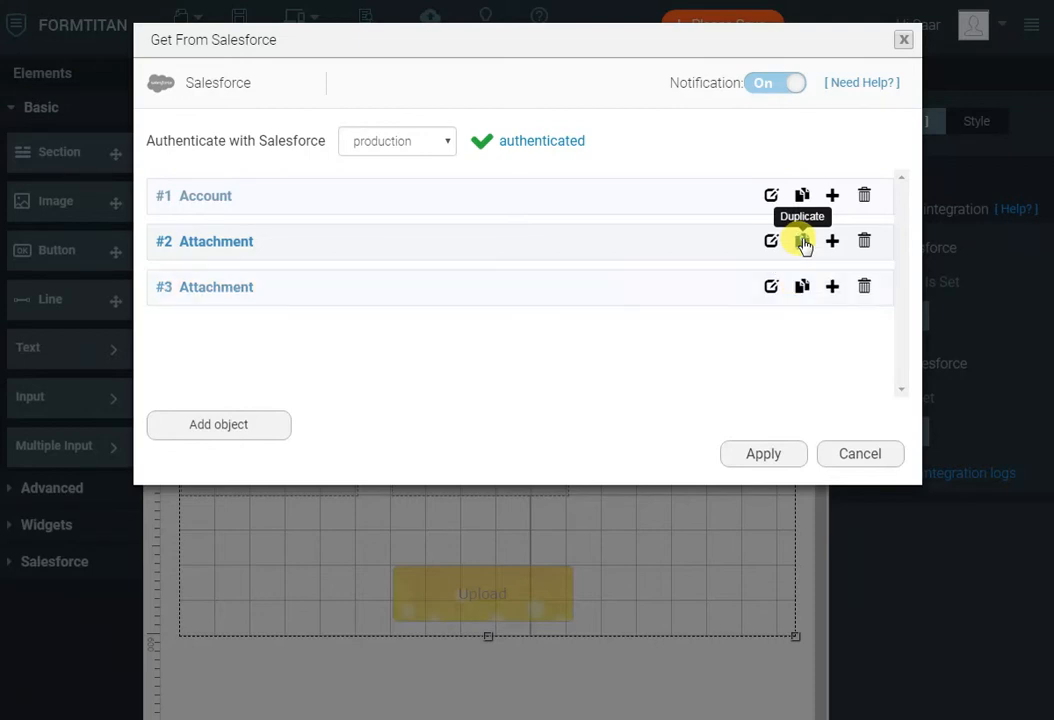
Change the File Name condition of the #3 Attachment object from excluding to containing .pdf, and apply it
click(772, 287)
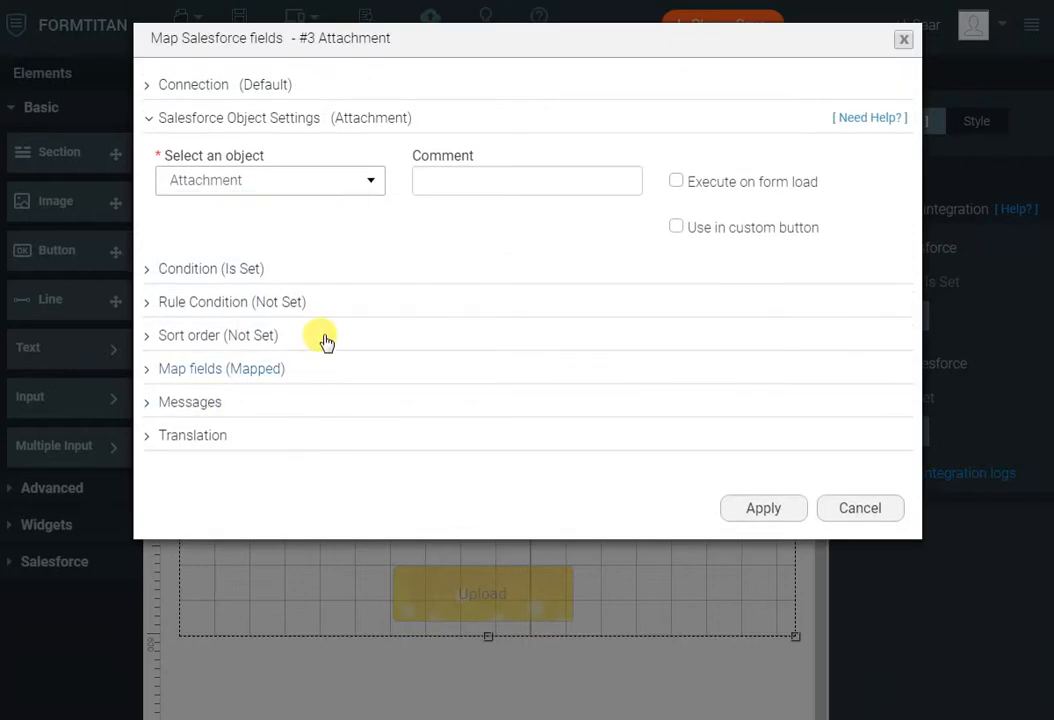
click(243, 278)
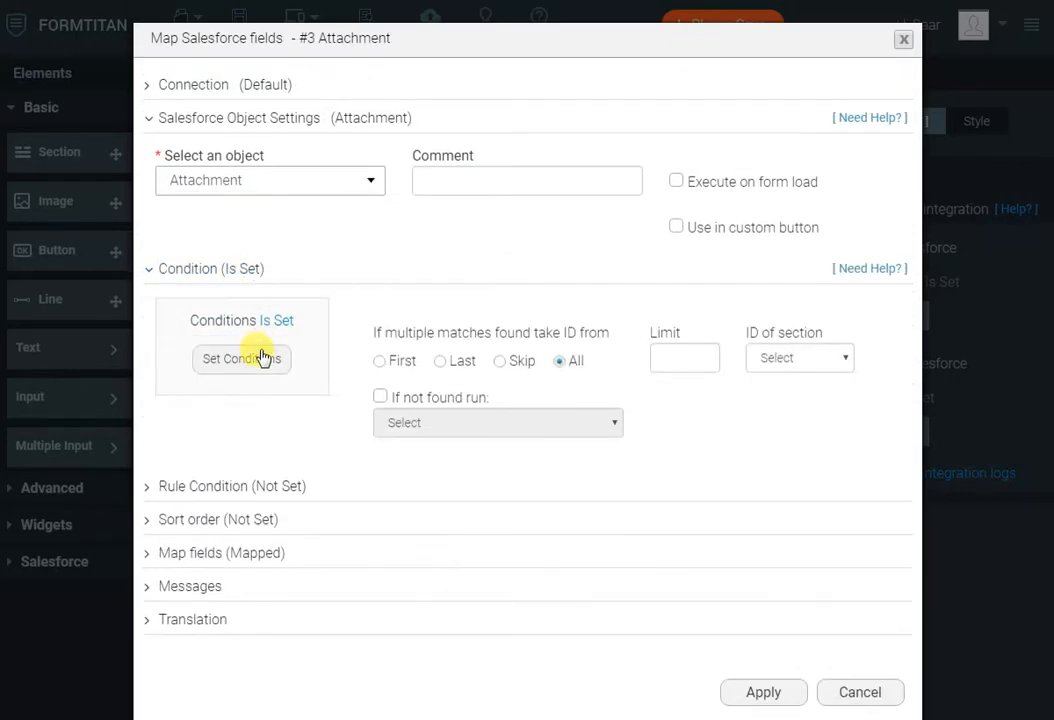
click(263, 362)
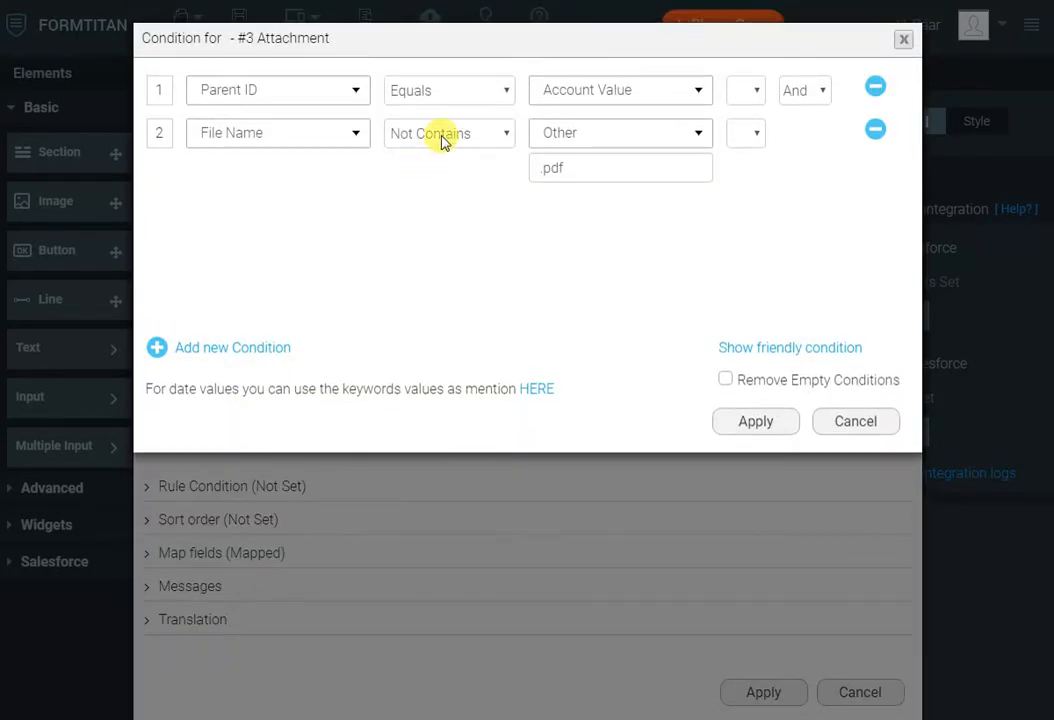
click(443, 140)
click(425, 209)
click(745, 421)
In the #3 Attachment field mapping, list only mapped fields and clear those of ImageSlider(fld135).image and fld137.URL
click(262, 552)
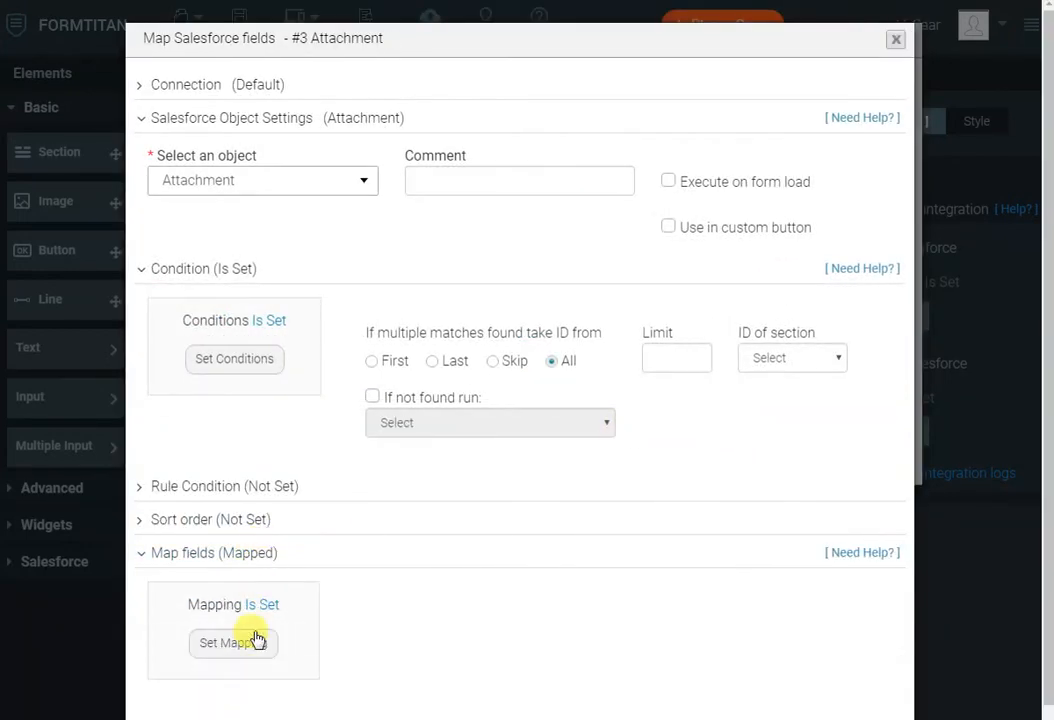
click(250, 645)
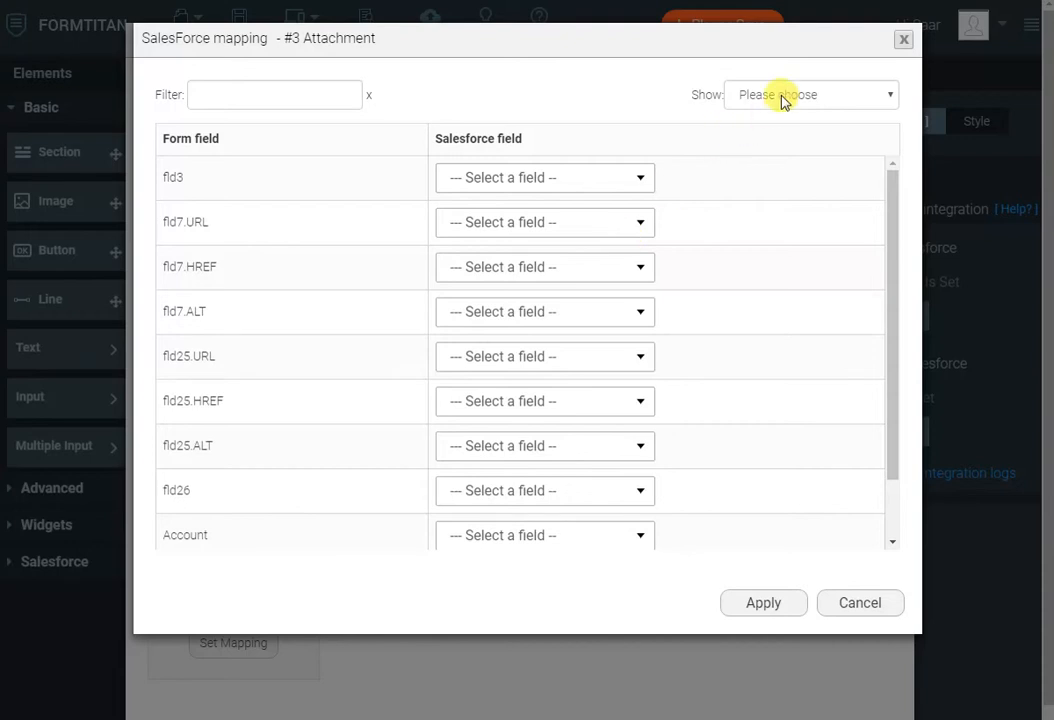
click(783, 97)
click(776, 150)
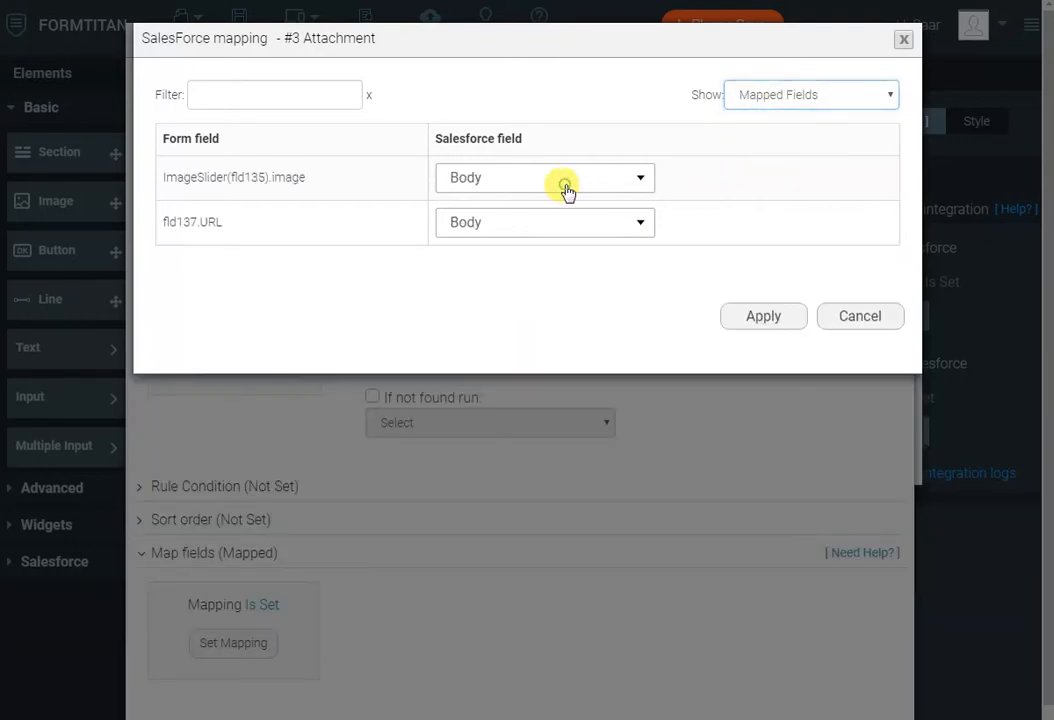
click(565, 180)
drag(647, 294, 607, 245)
click(578, 240)
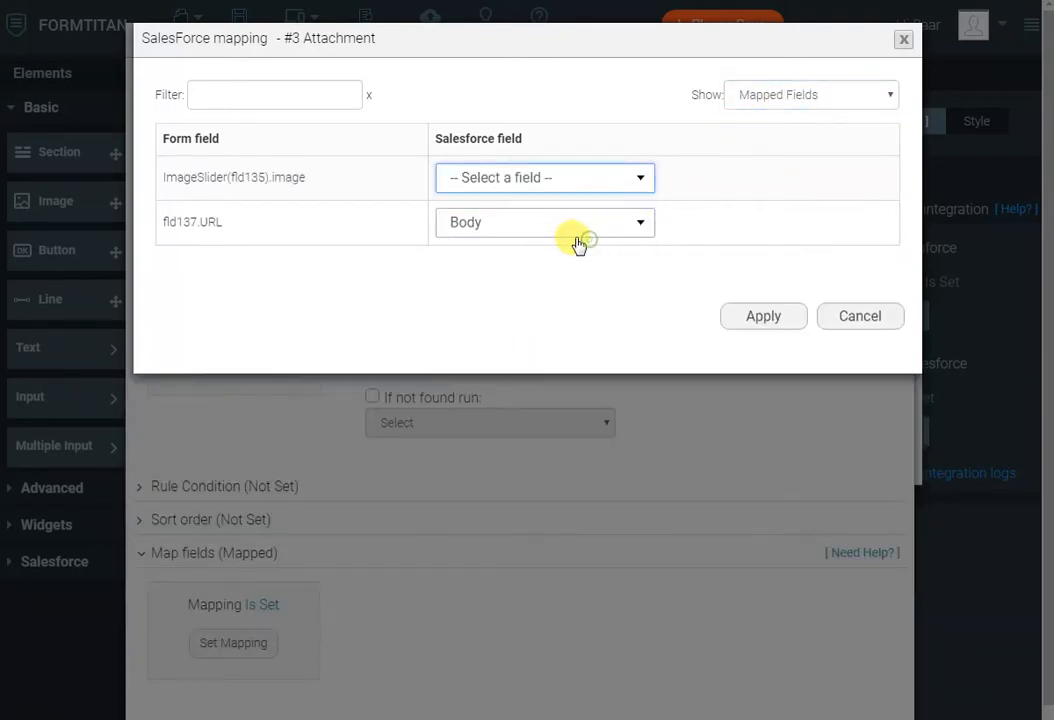
click(562, 222)
drag(645, 345, 633, 290)
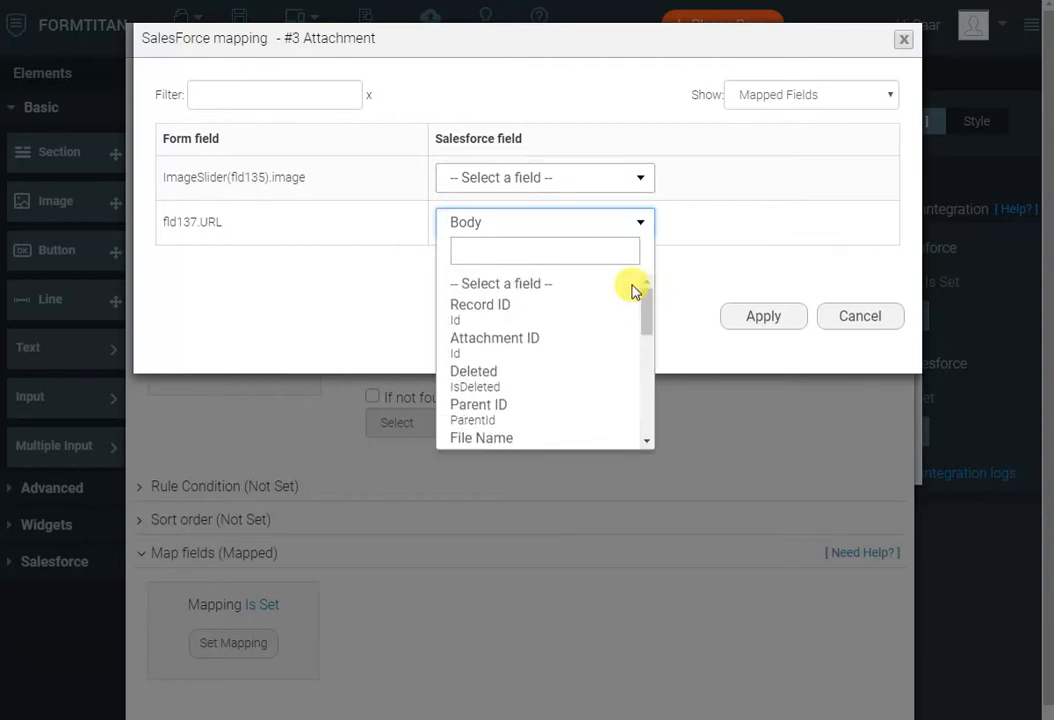
click(632, 288)
List all form fields in the mapping and map fld139 Text to the Salesforce field File Name
click(840, 94)
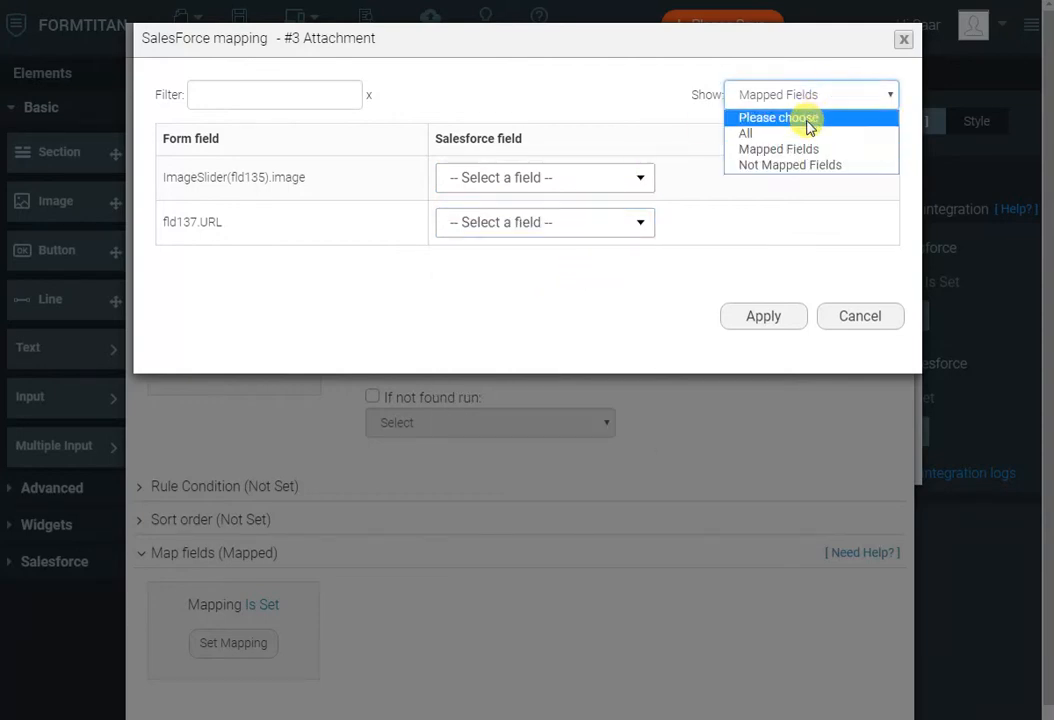
click(779, 134)
scroll(398, 346, down, 10)
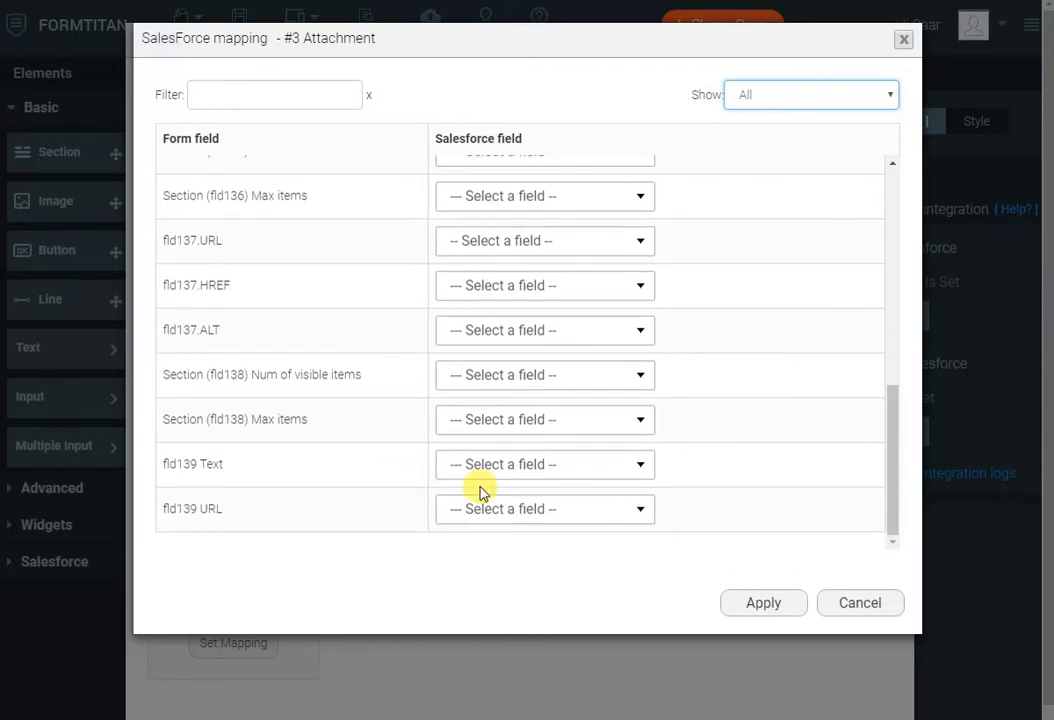
click(531, 473)
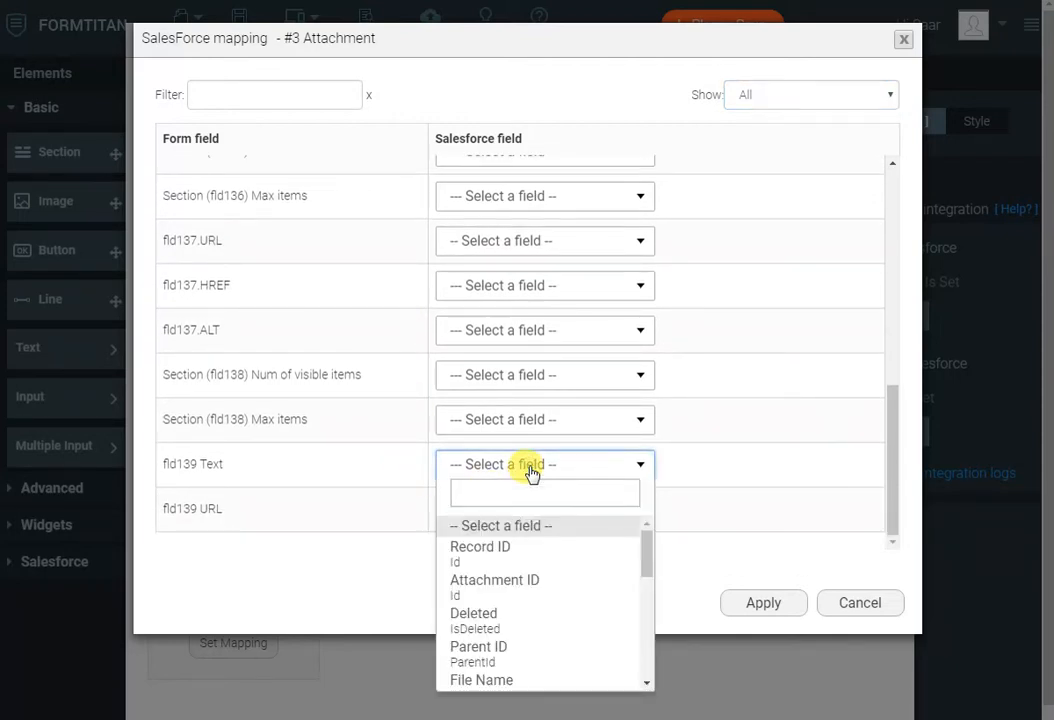
text(file)
key(Return)
key(Tab)
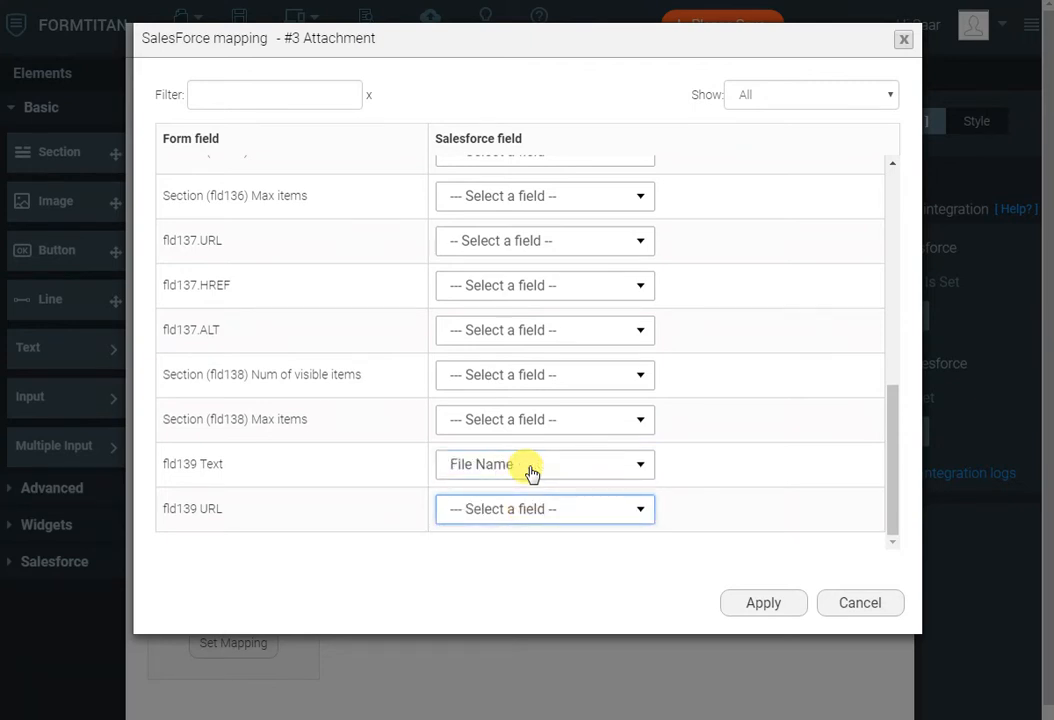
Map fld139 URL to the Salesforce field Body and apply the mapping, the #3 Attachment settings and the Salesforce retrieval setup
text(body)
key(Down)
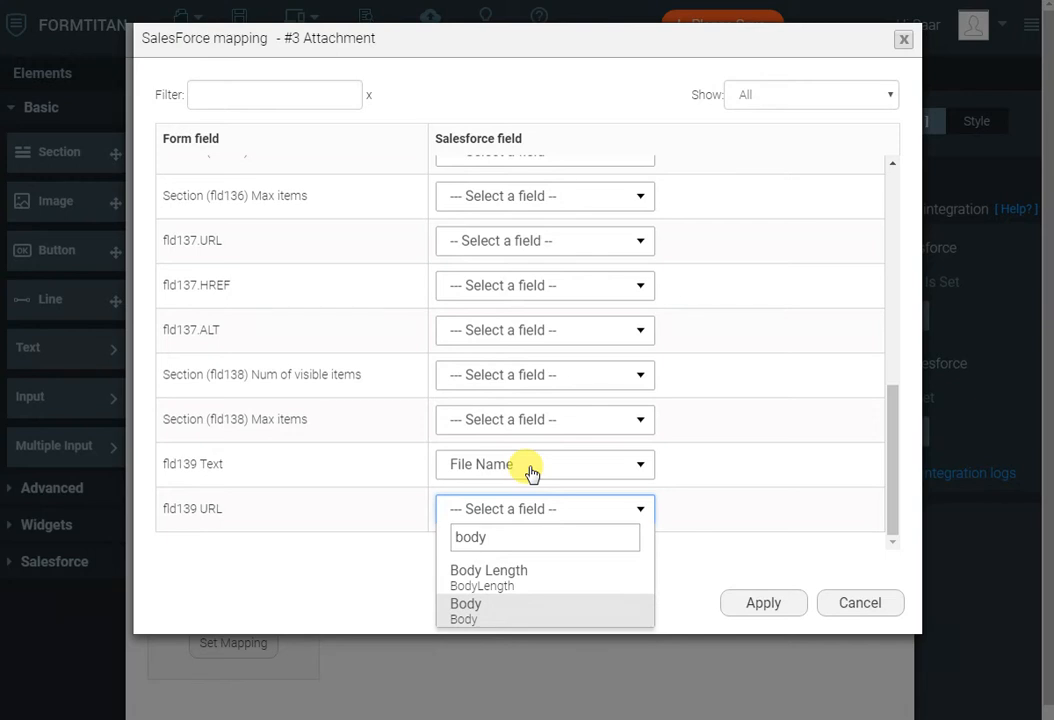
key(Return)
click(741, 600)
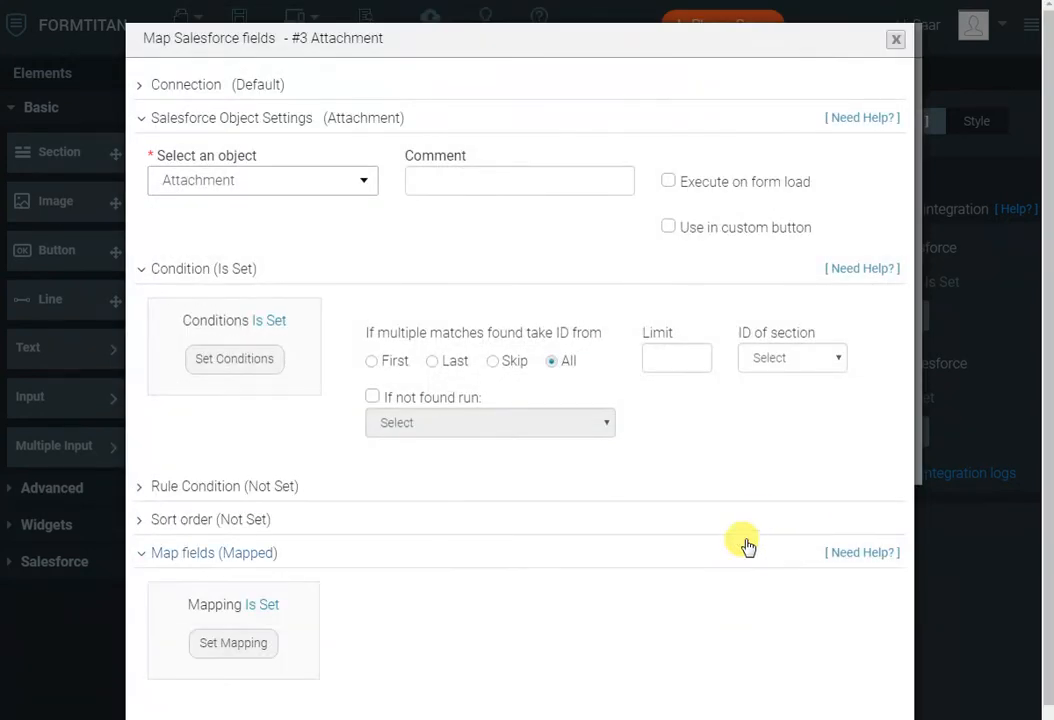
scroll(760, 590, down, 1)
click(772, 567)
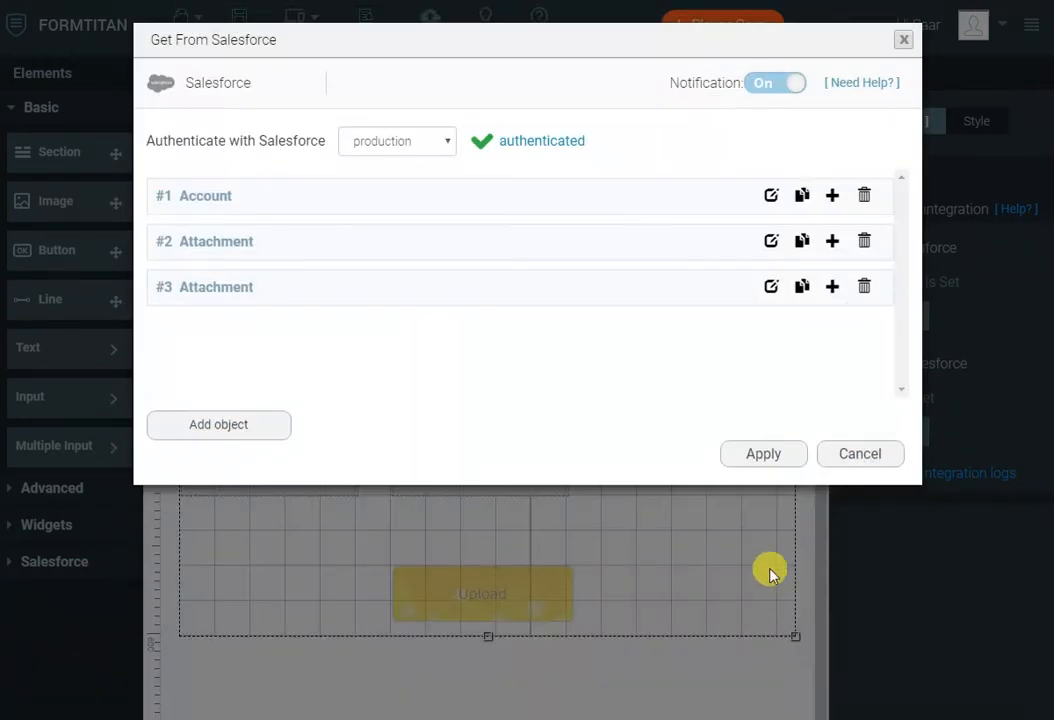
click(769, 457)
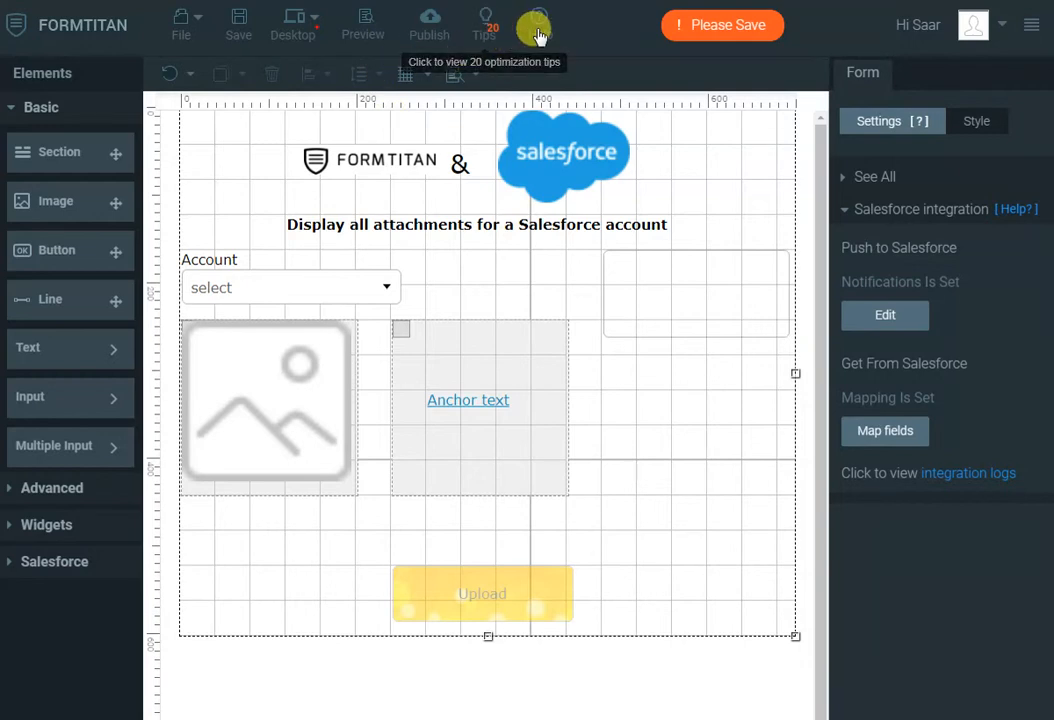
In the Account dropdown's existing condition, set the result for Section (fld138) to Hide and apply the condition
click(333, 286)
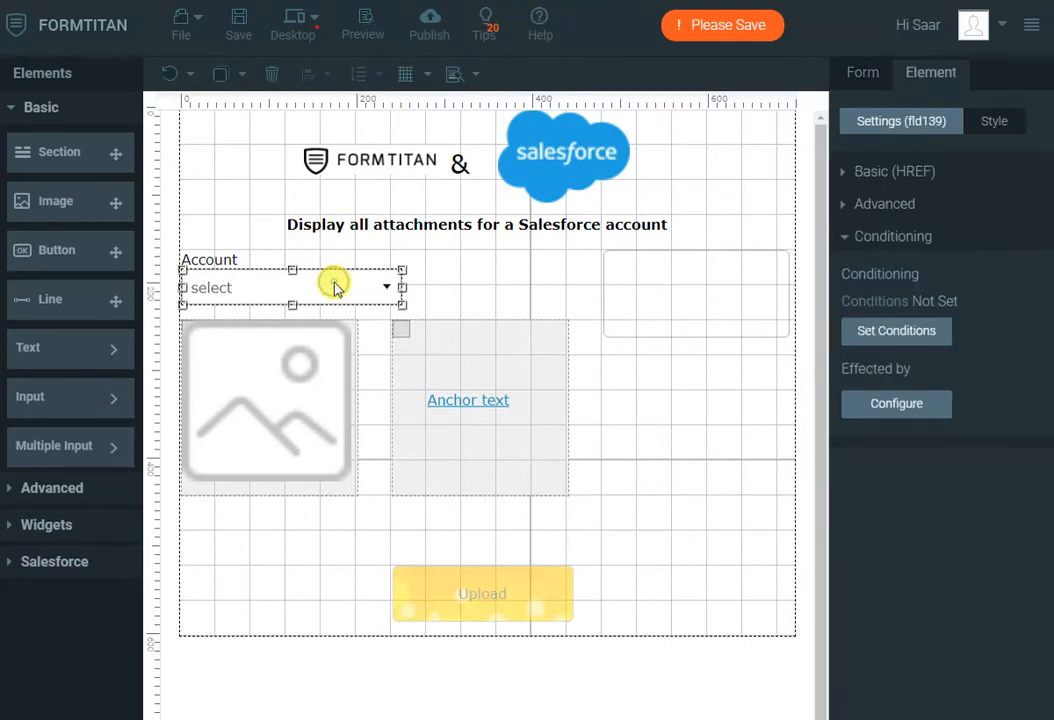
click(941, 345)
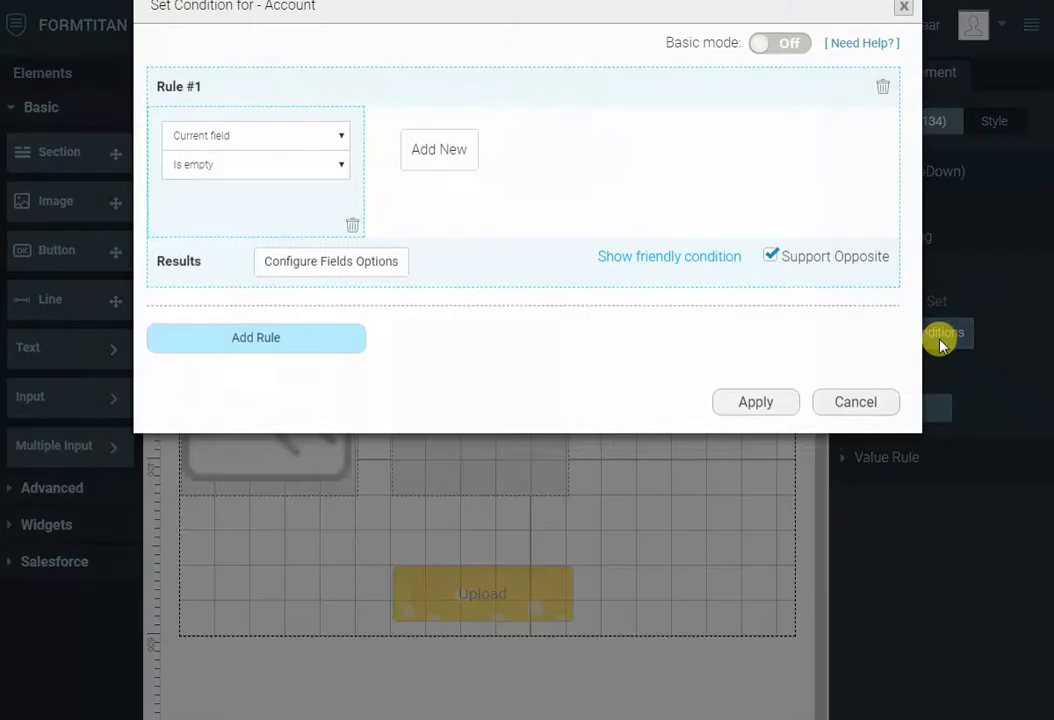
click(388, 303)
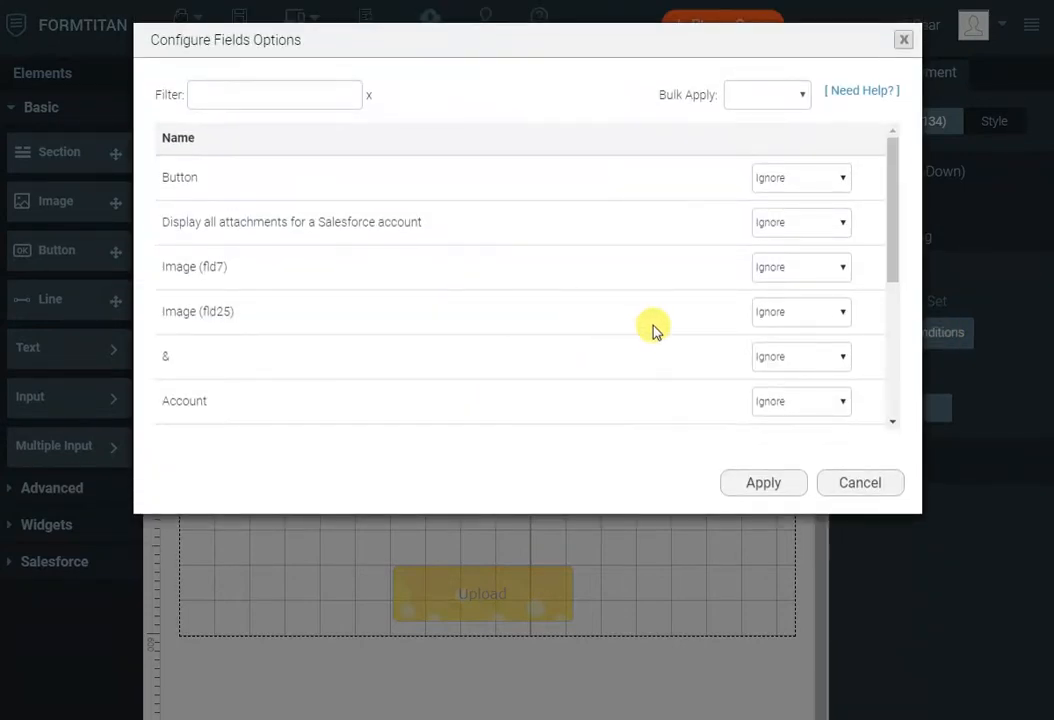
scroll(654, 329, down, 3)
click(804, 350)
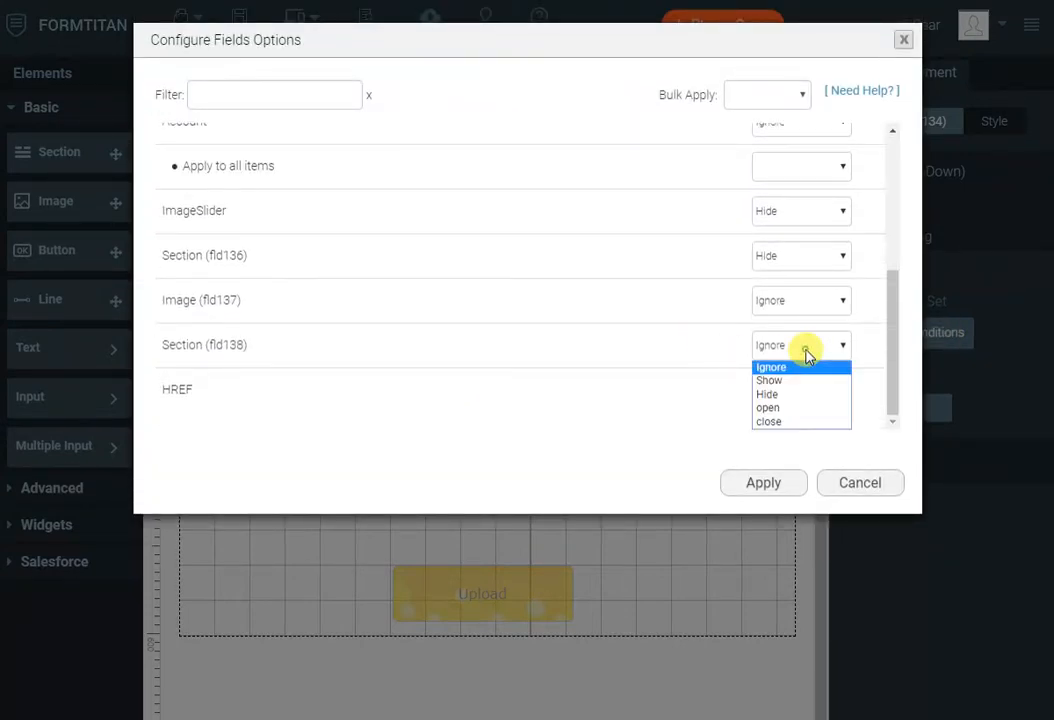
click(780, 394)
click(762, 485)
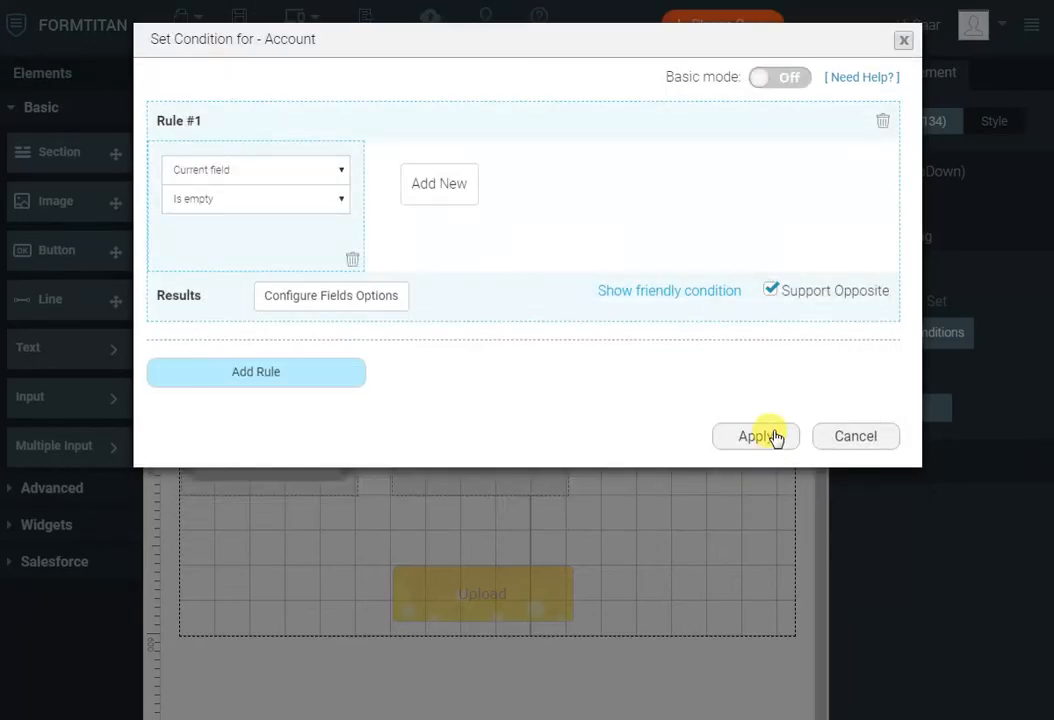
click(773, 437)
Publish the form and test its live page with the third account, browsing the image section and the slider
click(430, 20)
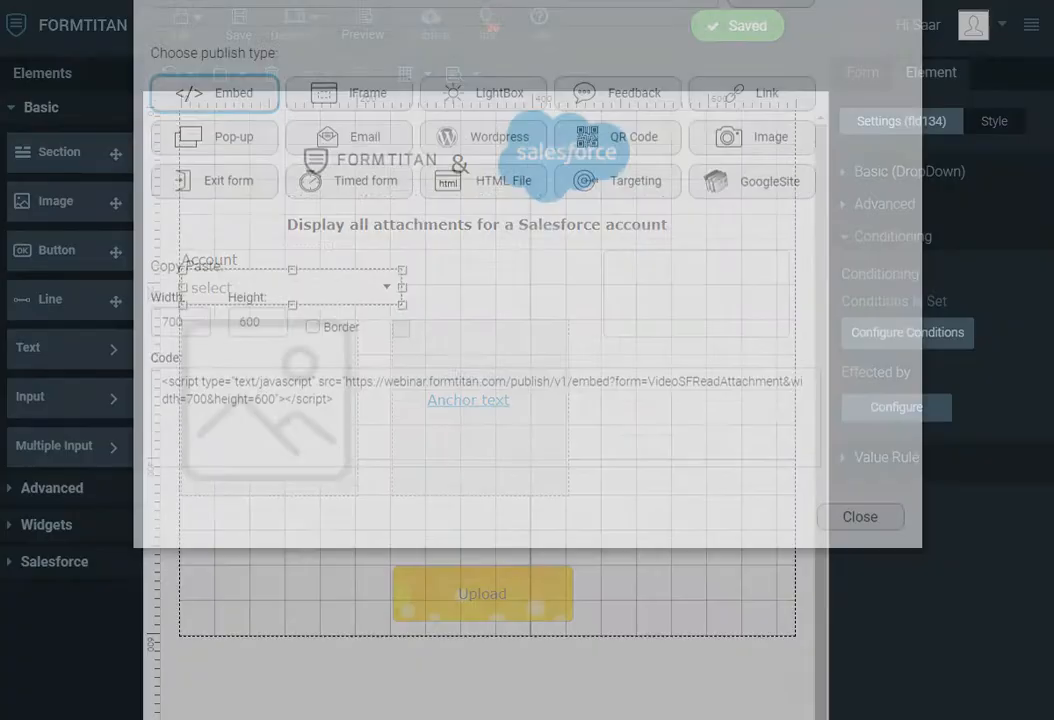
click(760, 107)
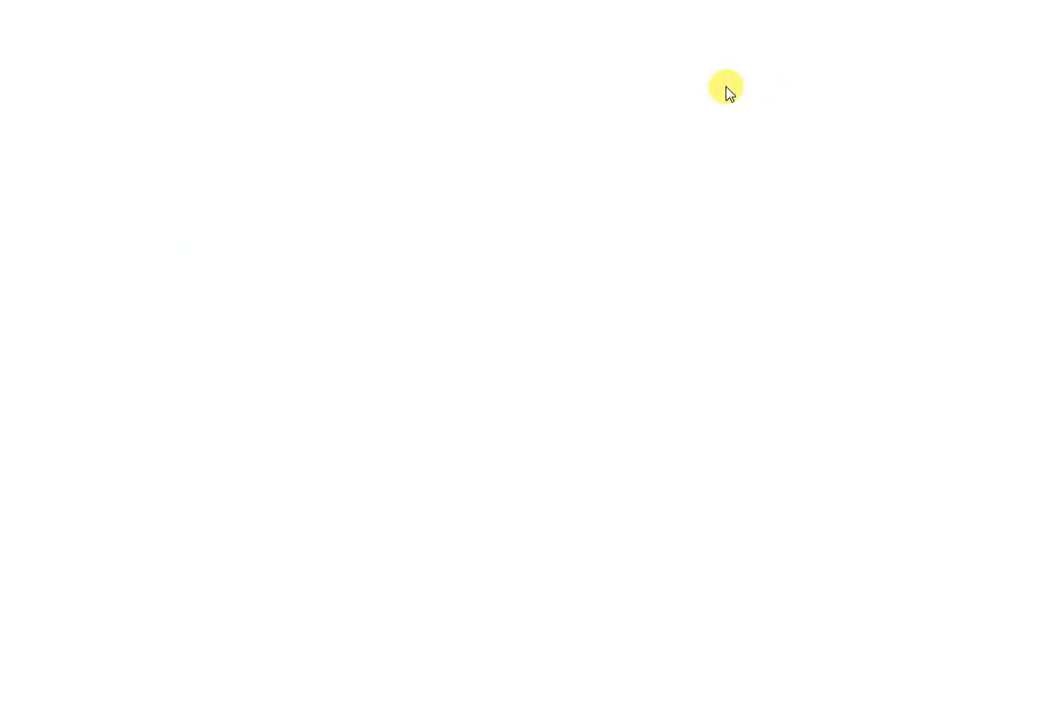
click(429, 185)
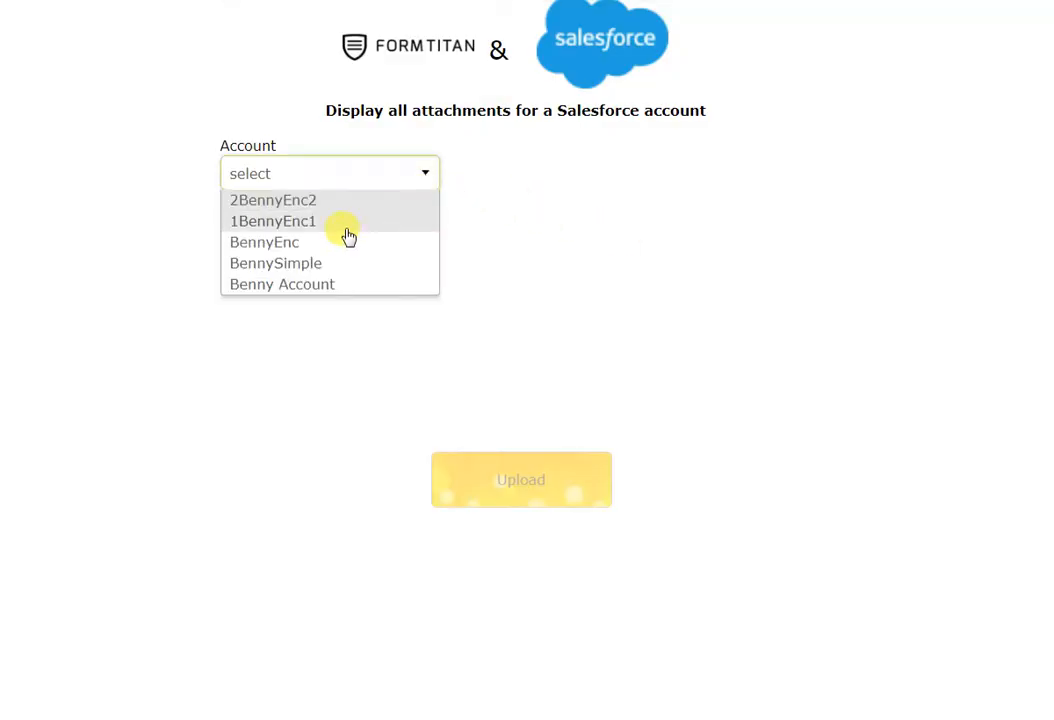
click(341, 242)
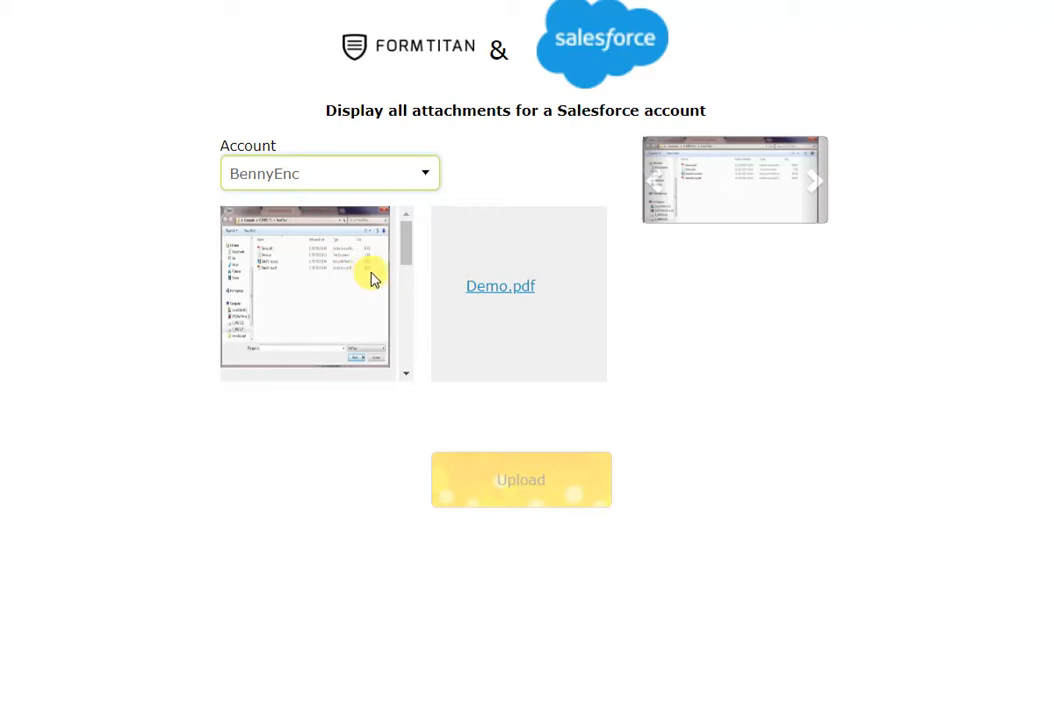
drag(405, 252, 422, 342)
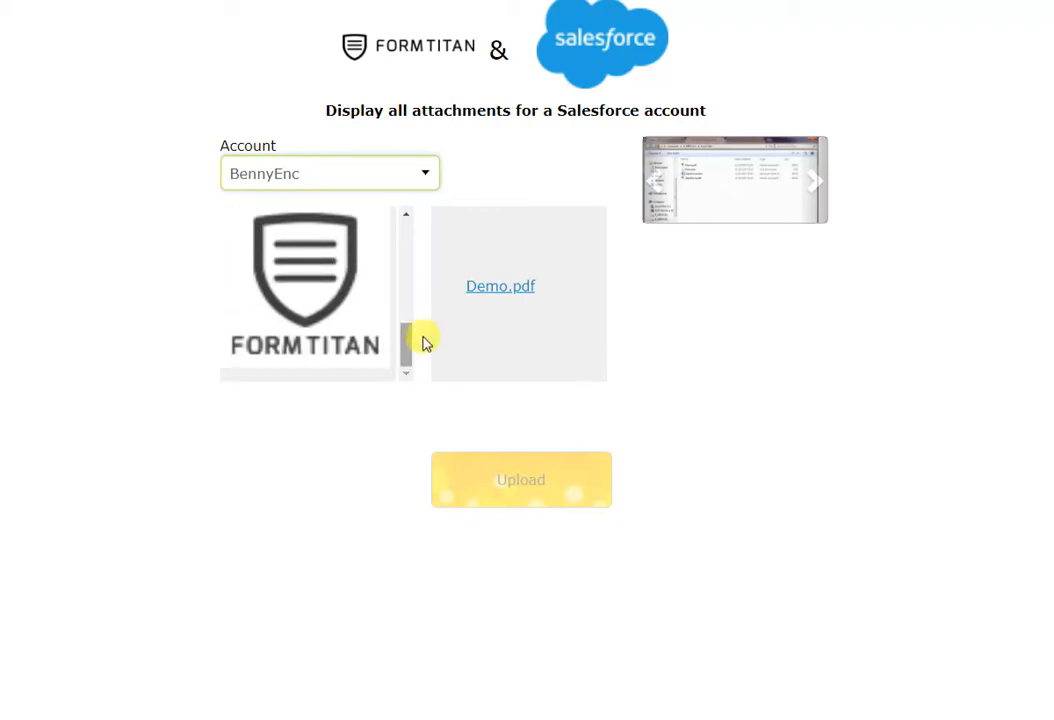
click(815, 188)
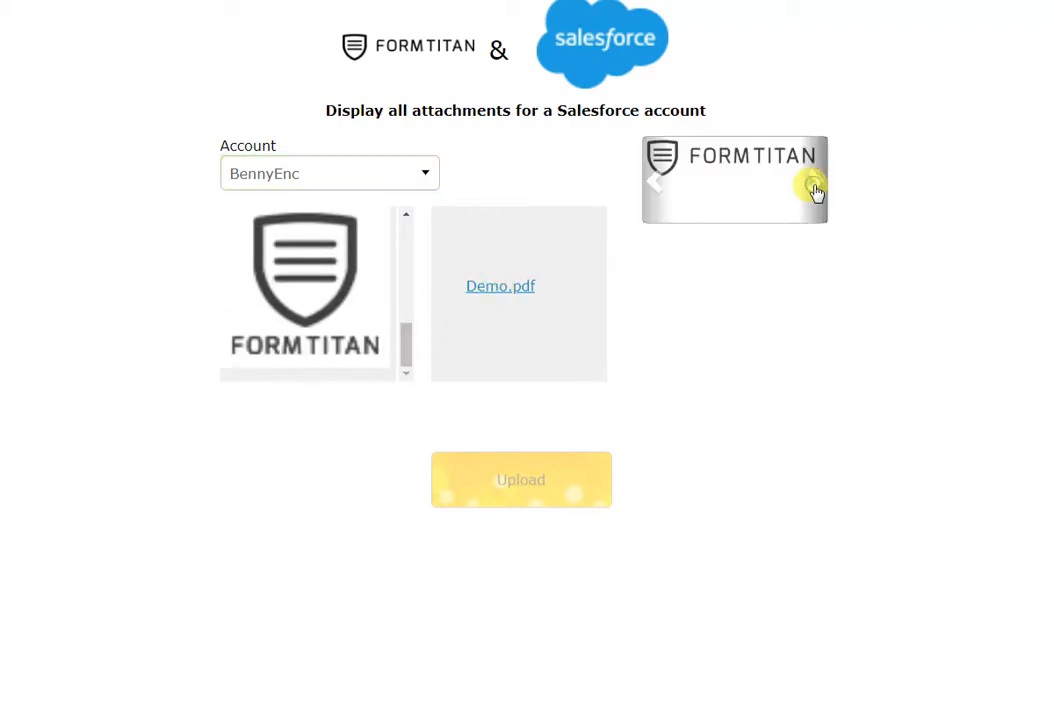